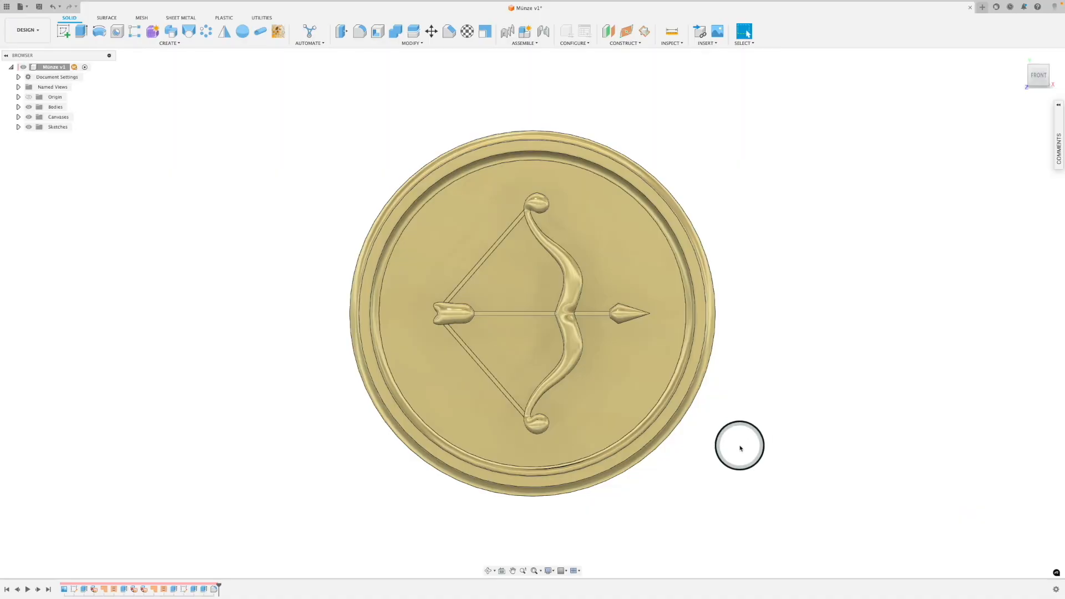
# - Inspect the finished coin and hide its bodies to view the underlying canvas and sketch circles
pyautogui.keyDown('shift'); pyautogui.moveTo(740, 448); pyautogui.dragTo(727, 394, button='middle'); pyautogui.keyUp('shift')
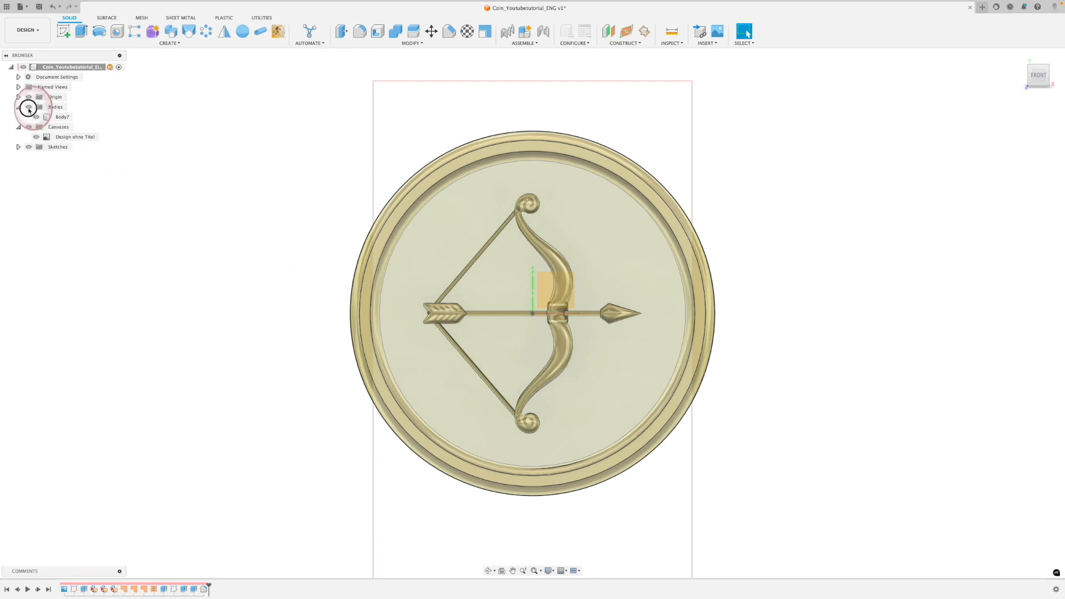
pyautogui.click(29, 107)
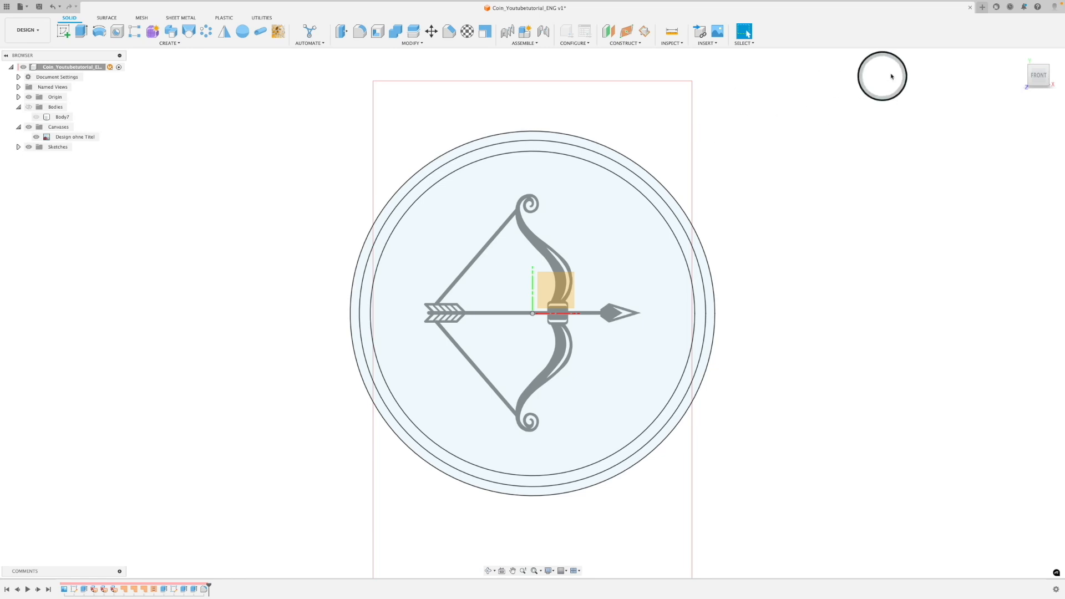
# - Create a new design and save it as Coin_Youtubetutorial_ENG_2 in the Tutorials location
pyautogui.click(982, 8)
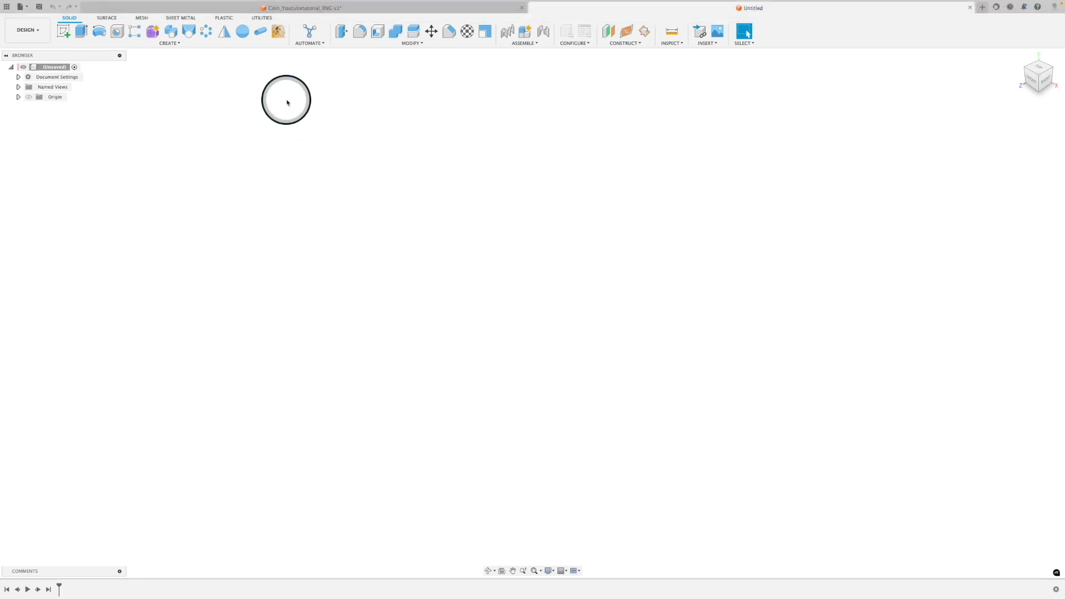
pyautogui.click(39, 8)
pyautogui.write('Coin_Youtubetuto')
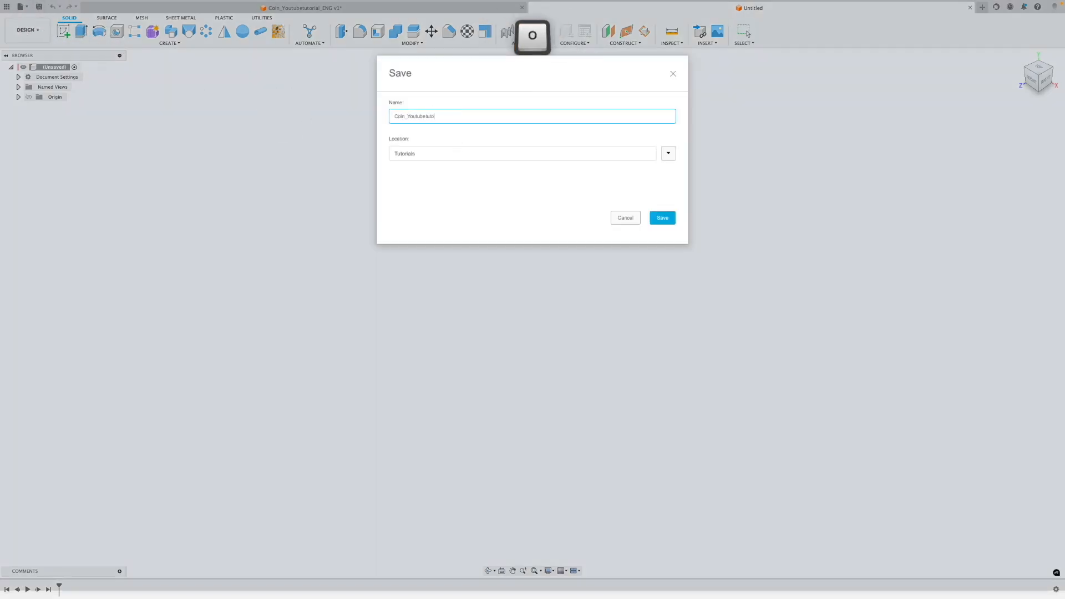
pyautogui.write('rial_ENG_2')
pyautogui.click(663, 218)
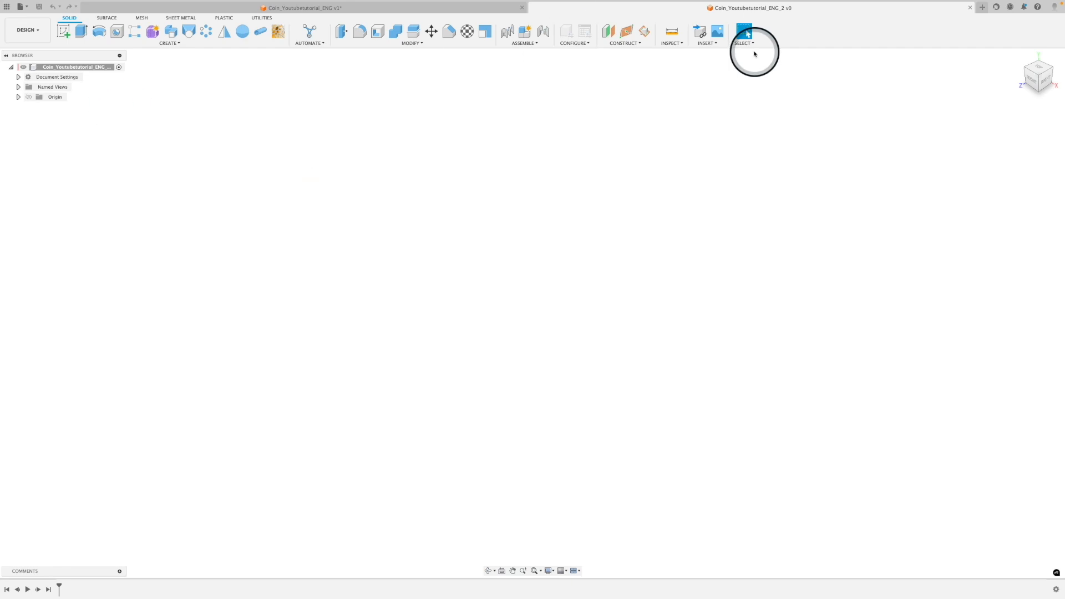
# - Insert the image Design ohne Titel.jpg from the computer as a canvas on the front origin plane
pyautogui.click(708, 44)
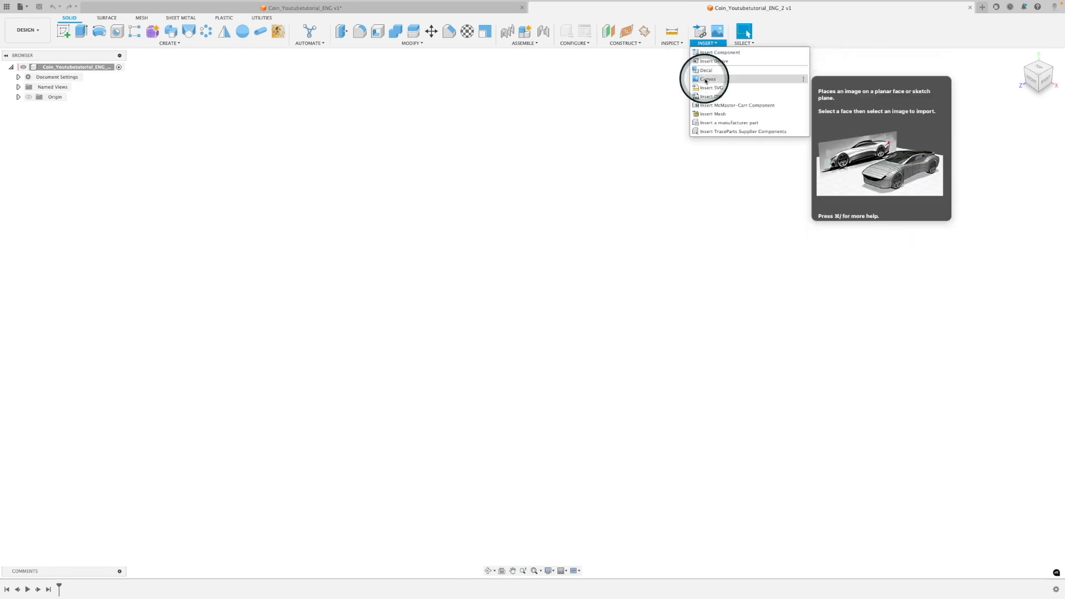
pyautogui.click(706, 79)
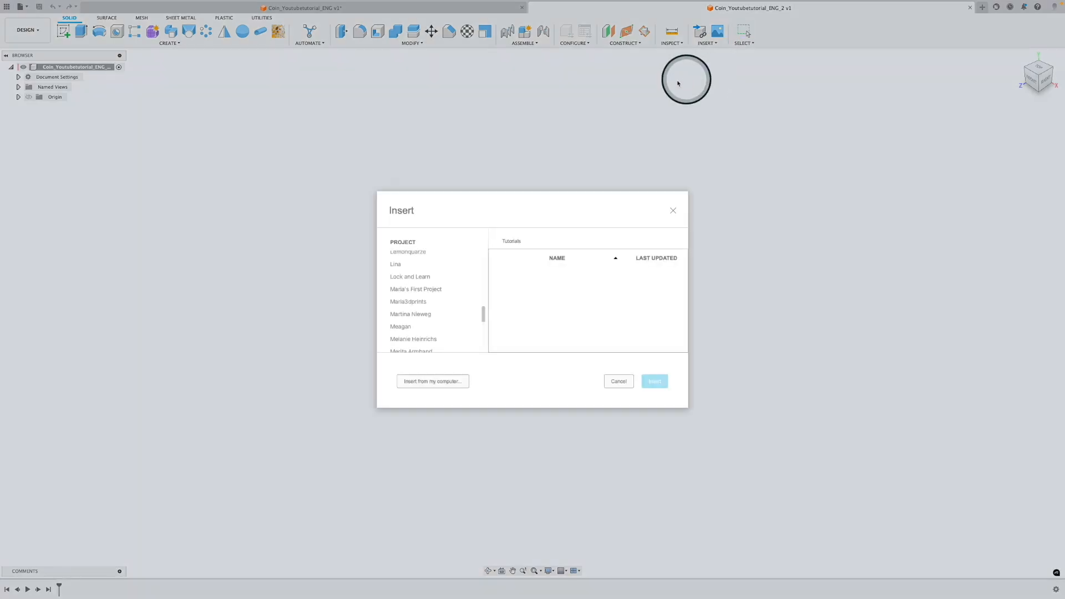
pyautogui.click(439, 380)
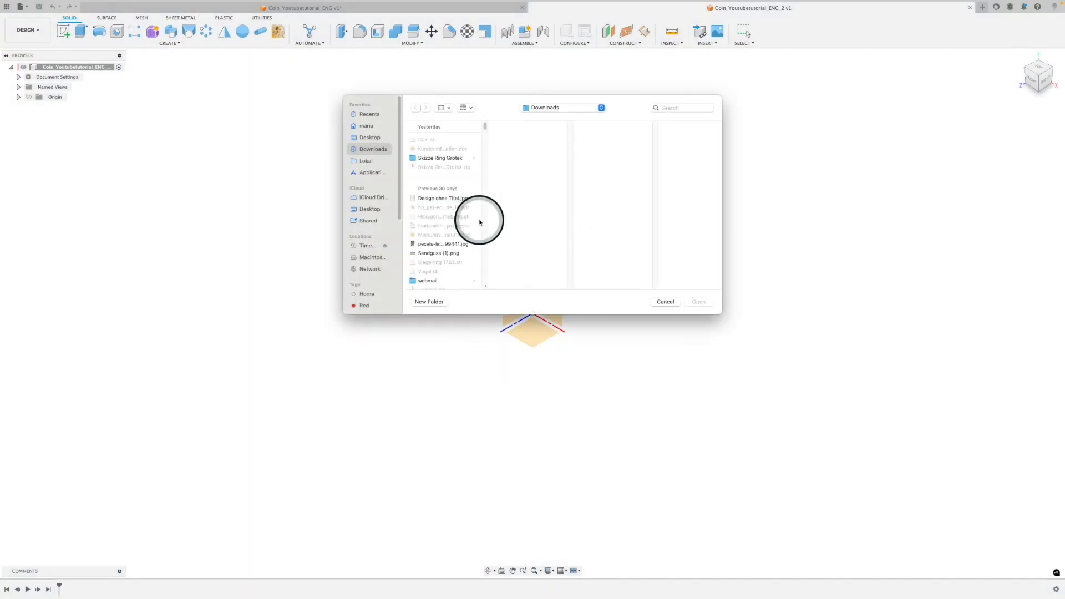
pyautogui.click(447, 198)
pyautogui.click(690, 303)
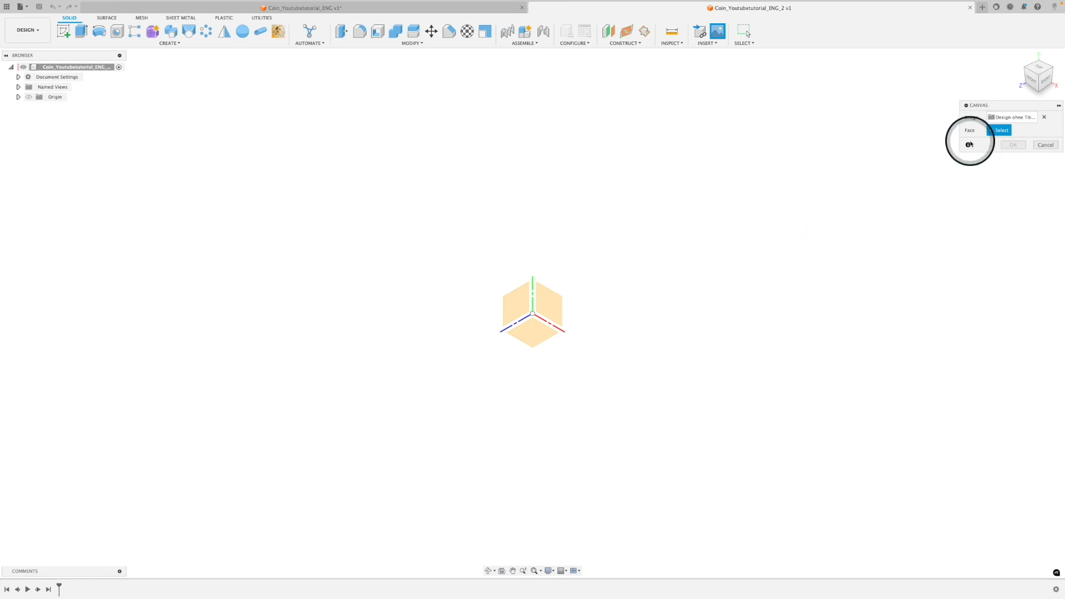
pyautogui.moveTo(987, 108); pyautogui.dragTo(699, 202)
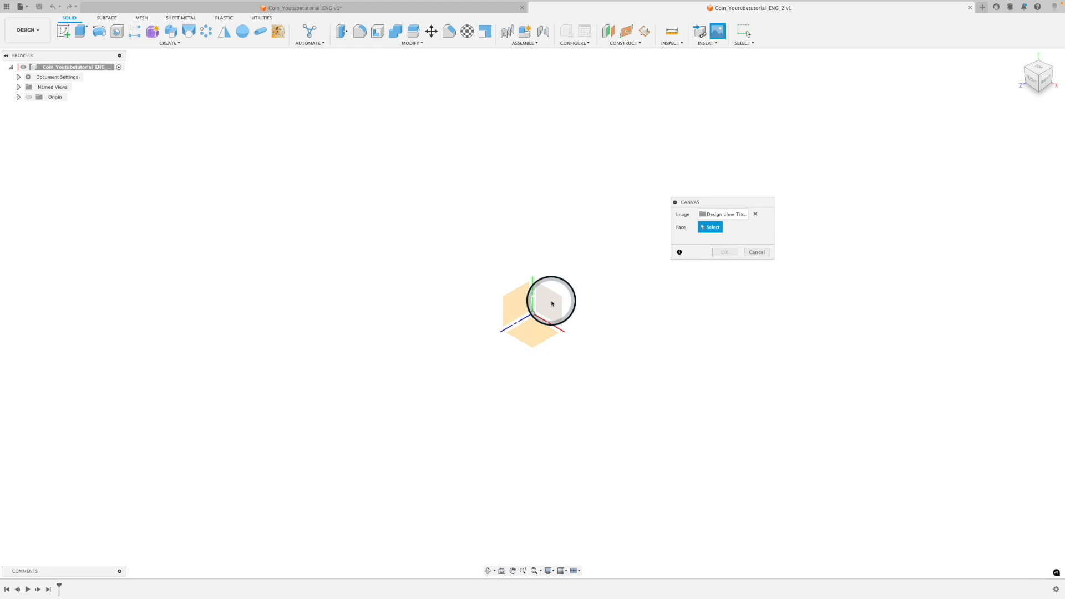
pyautogui.moveTo(1040, 75); pyautogui.dragTo(1030, 82)
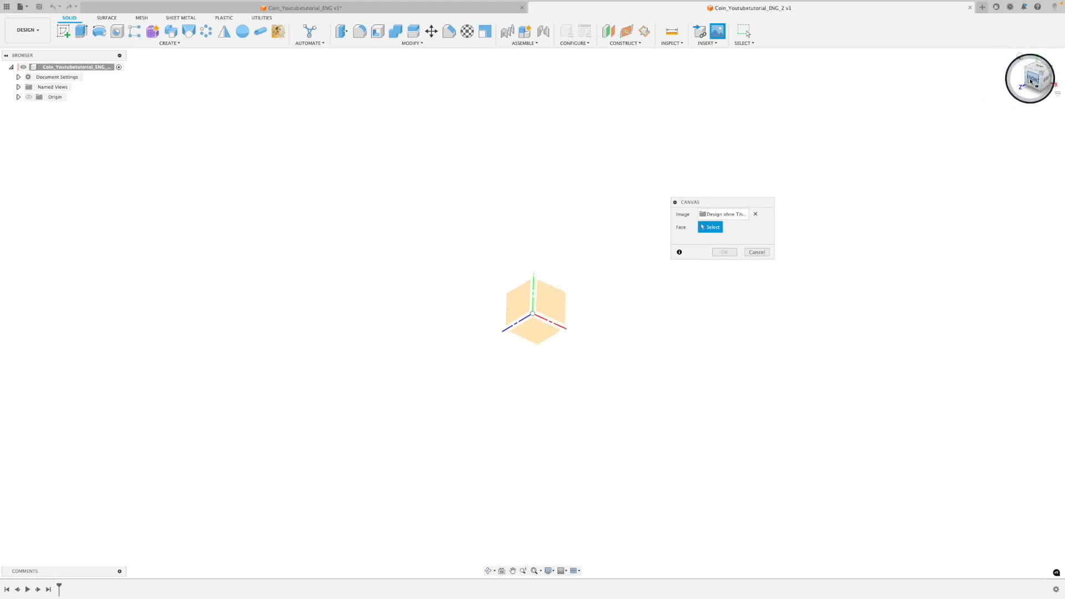
pyautogui.click(1030, 81)
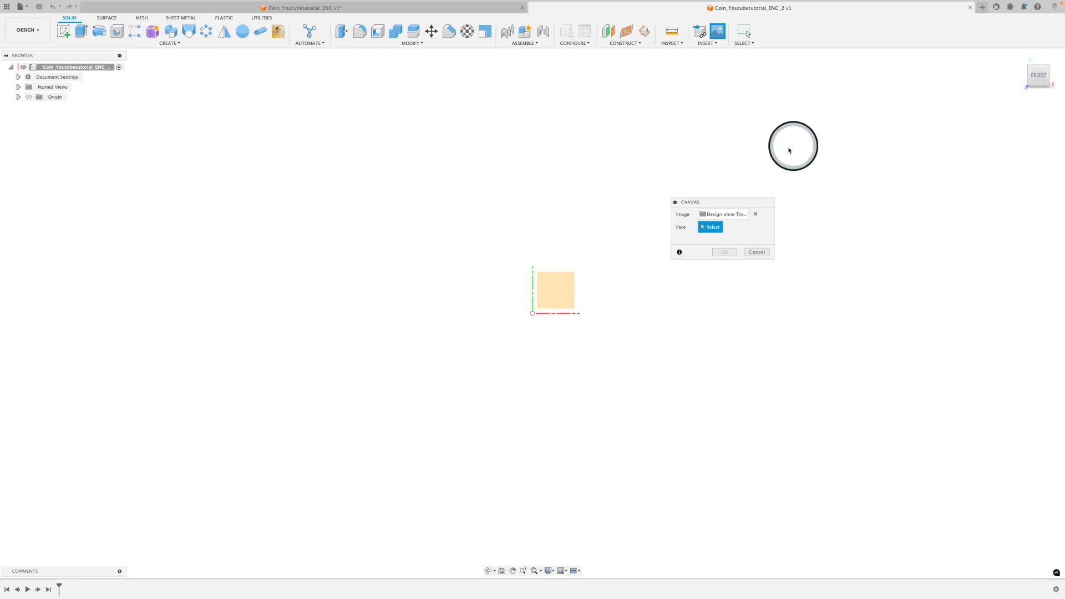
pyautogui.click(565, 294)
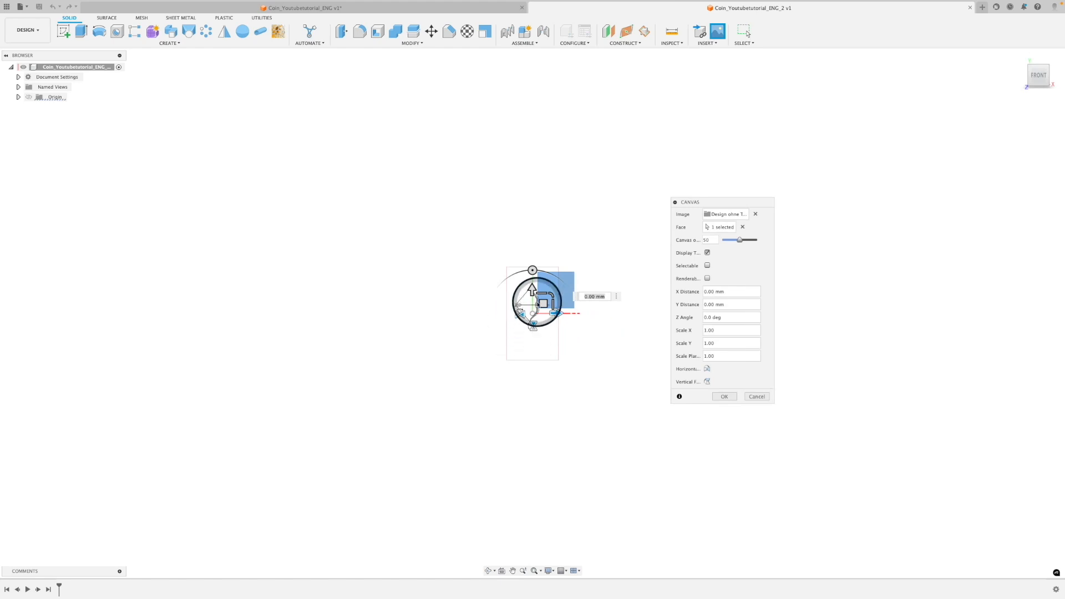
# - Shift the canvas to a Y distance of -2.80 mm, aligning the arrow shaft with the origin, and accept the placement
pyautogui.scroll(6, 538, 304)
pyautogui.moveTo(537, 298); pyautogui.dragTo(551, 274, button='middle')
pyautogui.scroll(4, 542, 318)
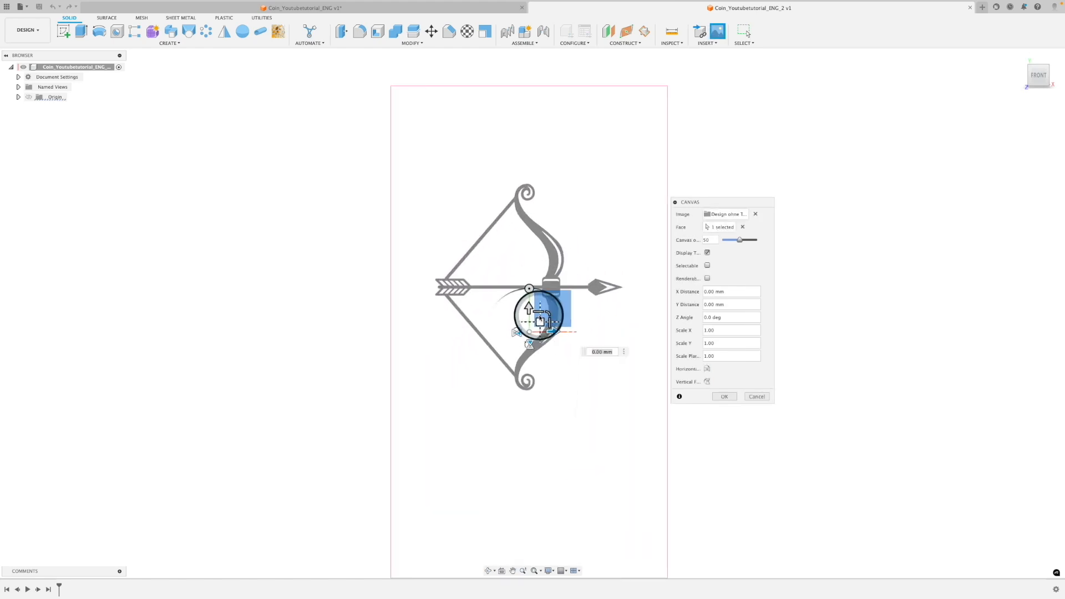
pyautogui.scroll(-2, 537, 277)
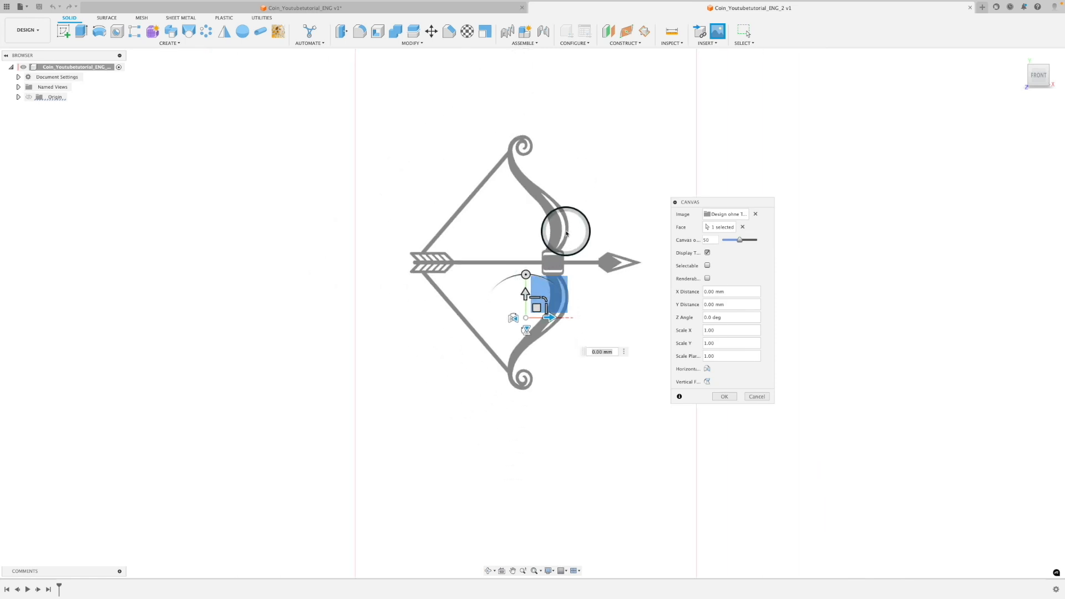
pyautogui.moveTo(537, 277); pyautogui.dragTo(521, 306, button='middle')
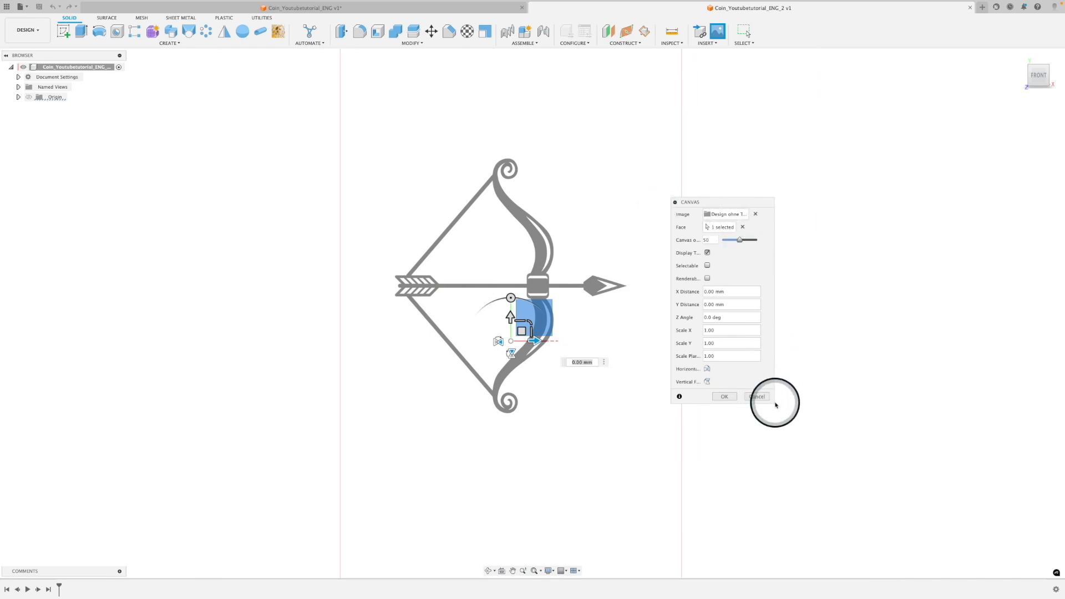
pyautogui.moveTo(774, 403); pyautogui.dragTo(844, 421)
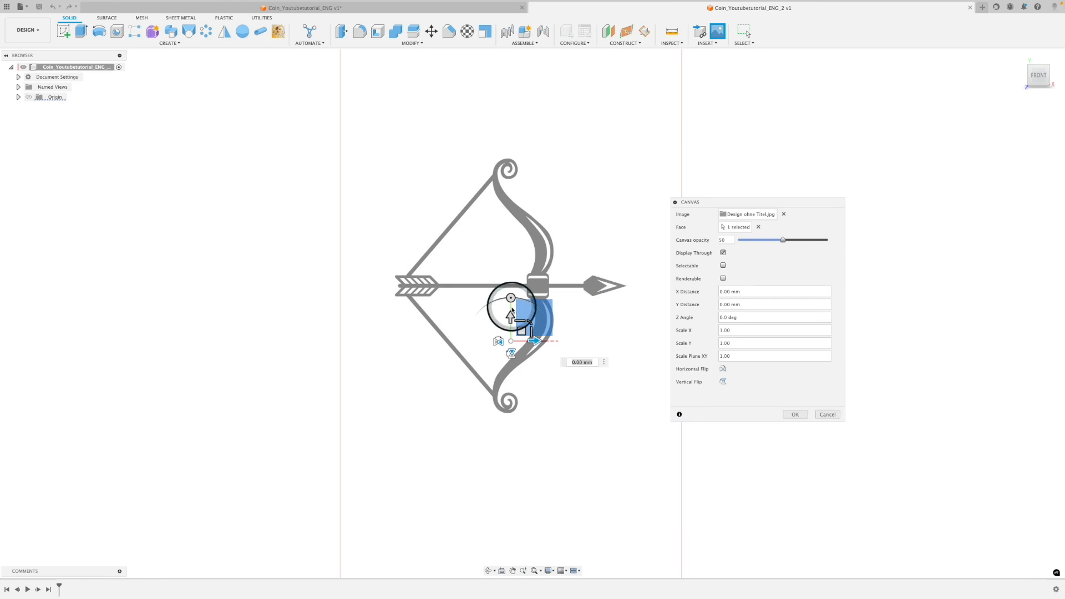
pyautogui.moveTo(510, 315); pyautogui.dragTo(508, 345)
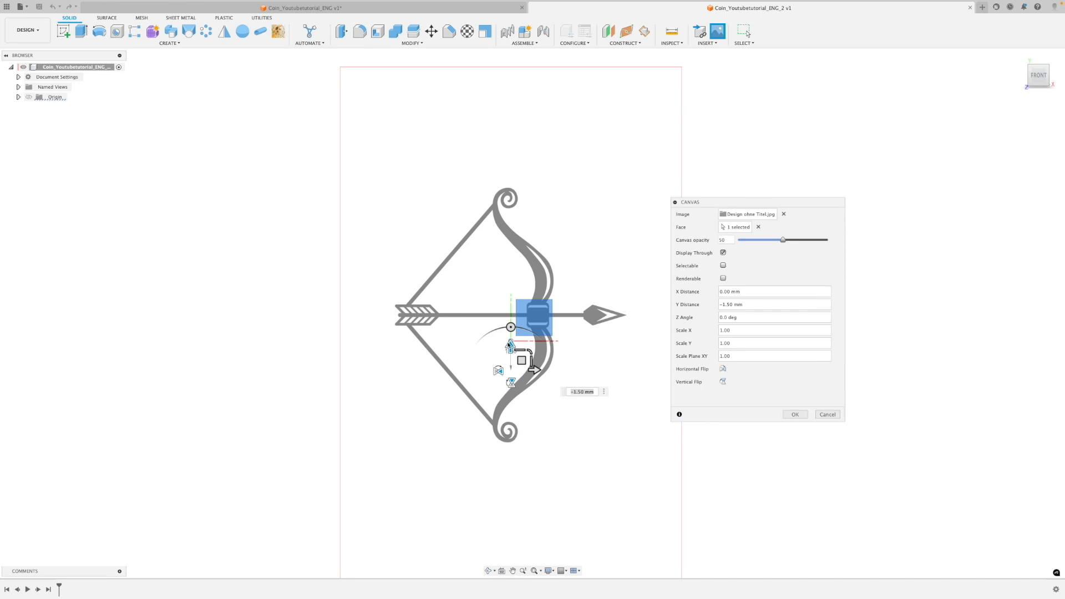
pyautogui.scroll(5, 526, 343)
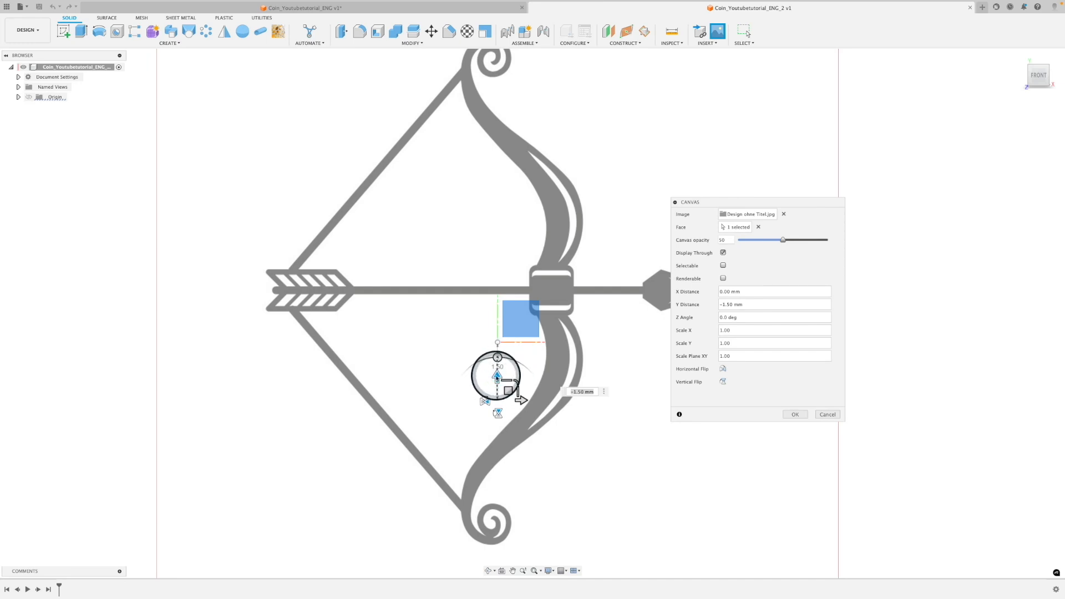
pyautogui.moveTo(497, 377); pyautogui.dragTo(493, 429)
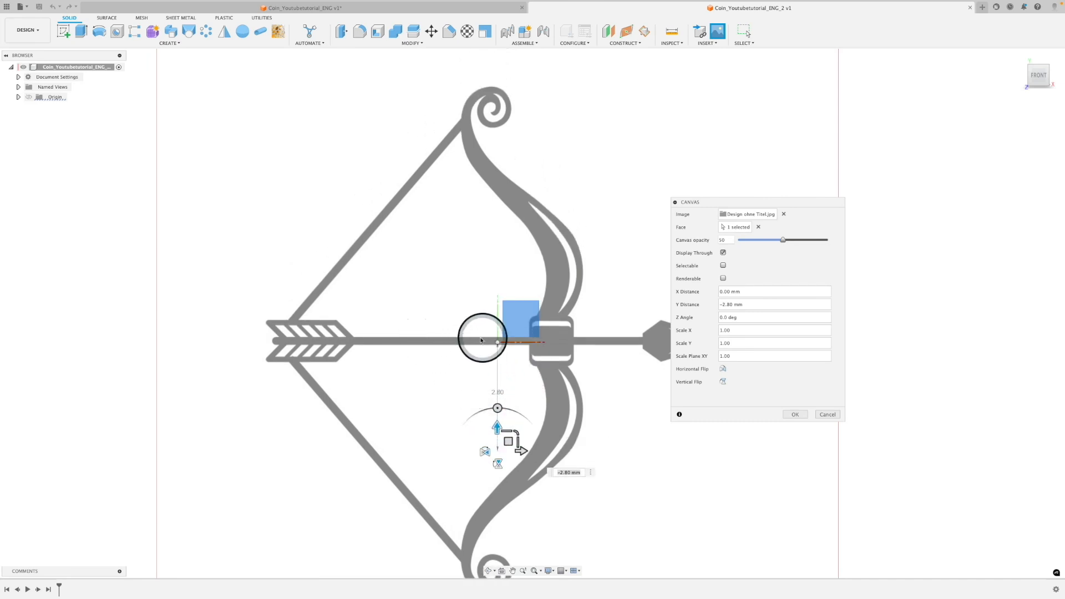
pyautogui.scroll(3, 492, 348)
pyautogui.scroll(-3, 494, 348)
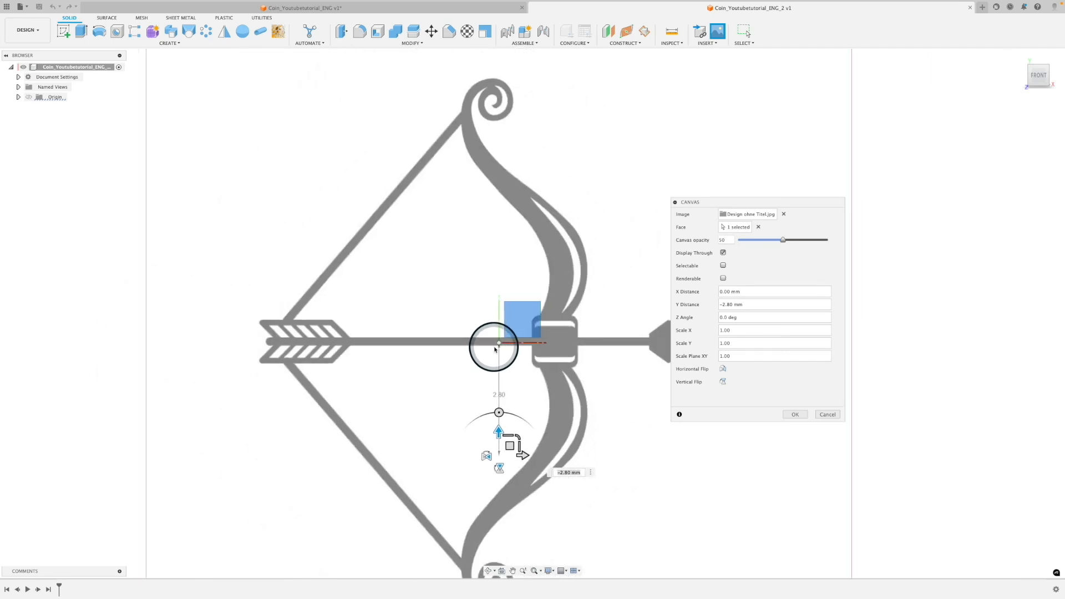
pyautogui.scroll(-2, 494, 348)
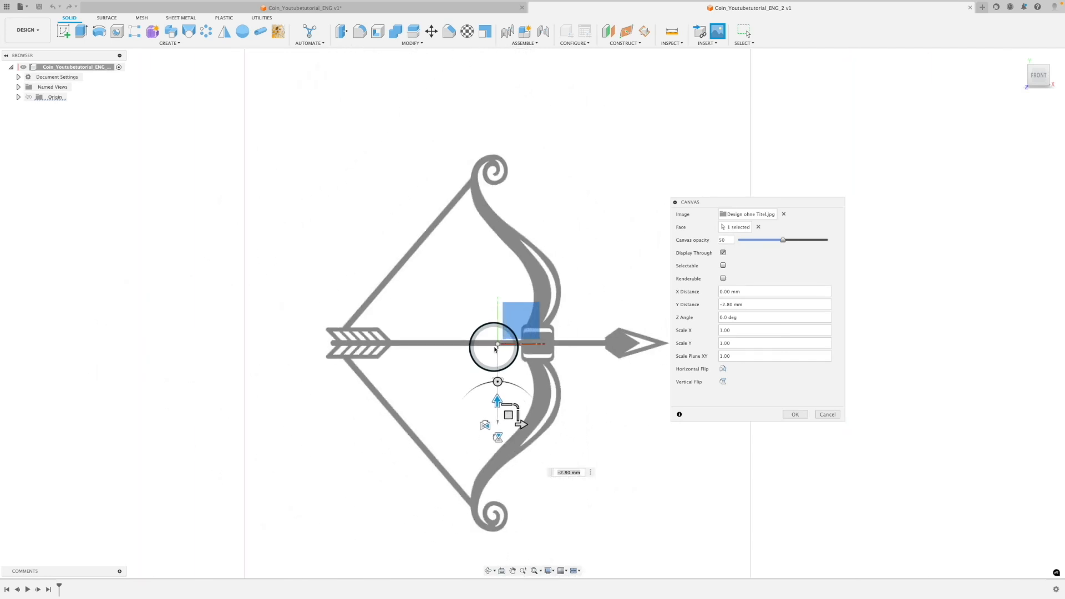
pyautogui.click(793, 415)
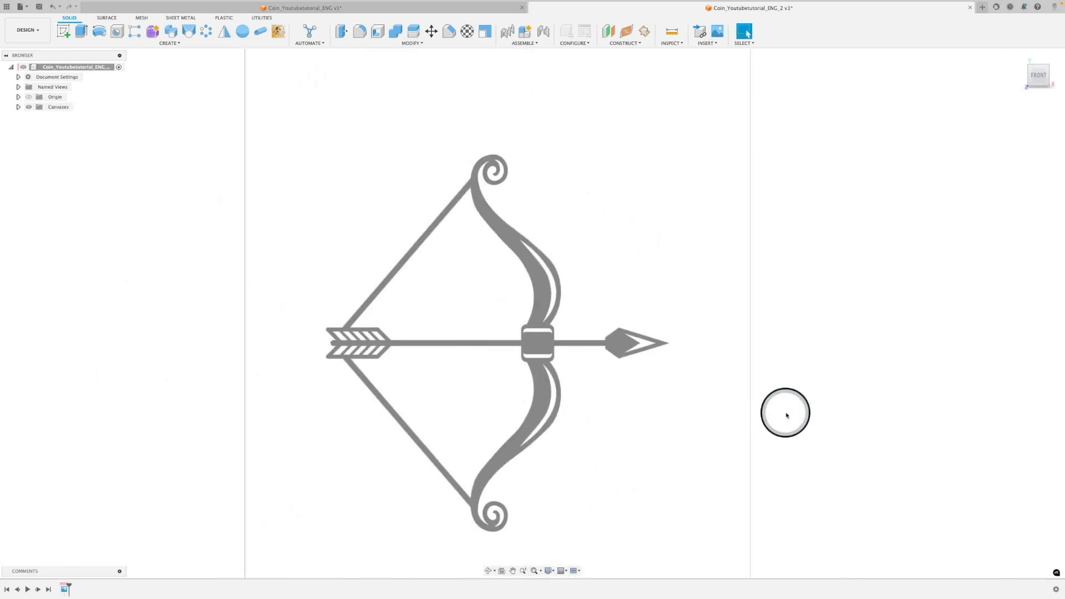
# - Calibrate the Design ohne Titel canvas from the arrow's tail end to its tip with a distance of 11.8 mm
pyautogui.scroll(-2, 381, 315)
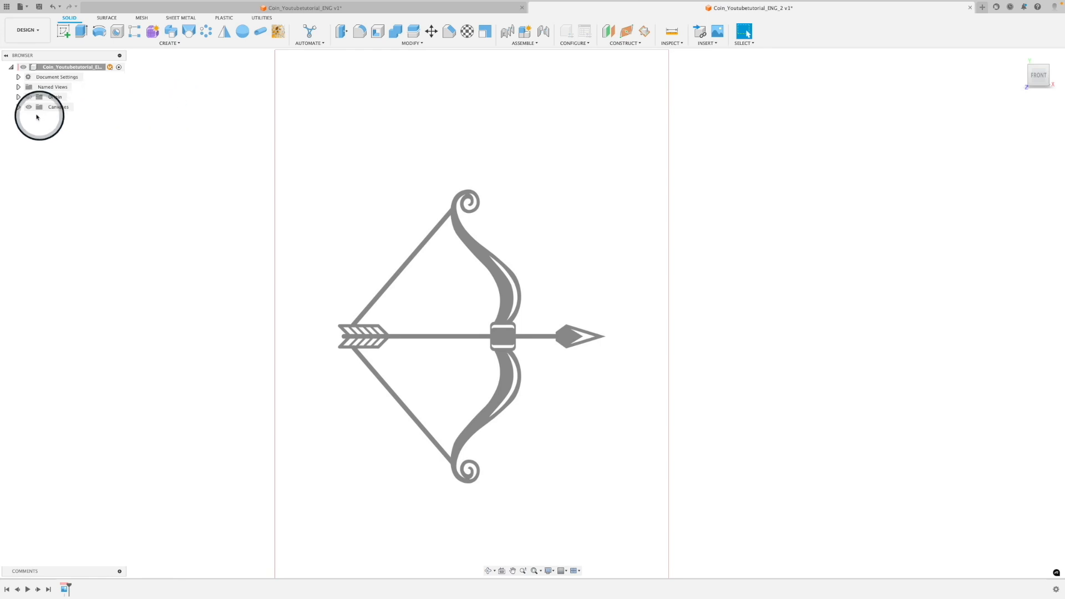
pyautogui.click(19, 107)
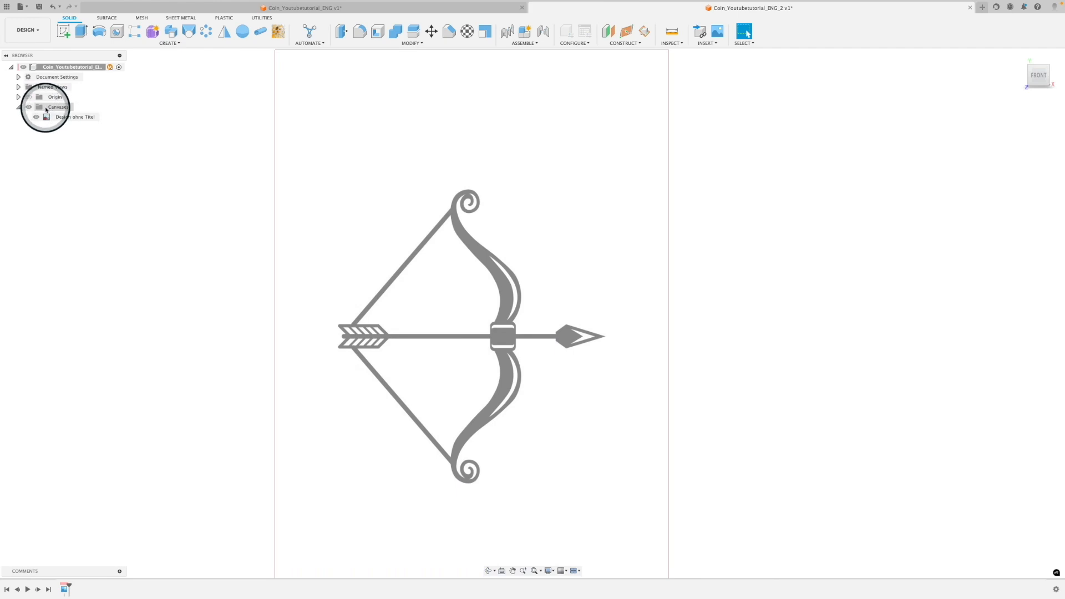
pyautogui.click(20, 108)
pyautogui.click(19, 107)
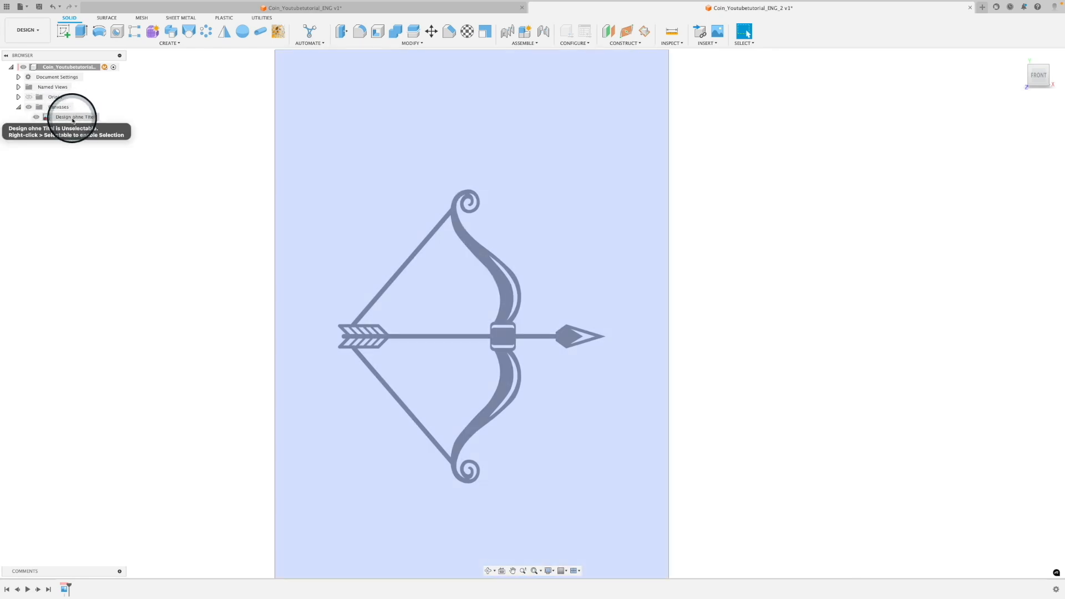
pyautogui.rightClick(73, 119)
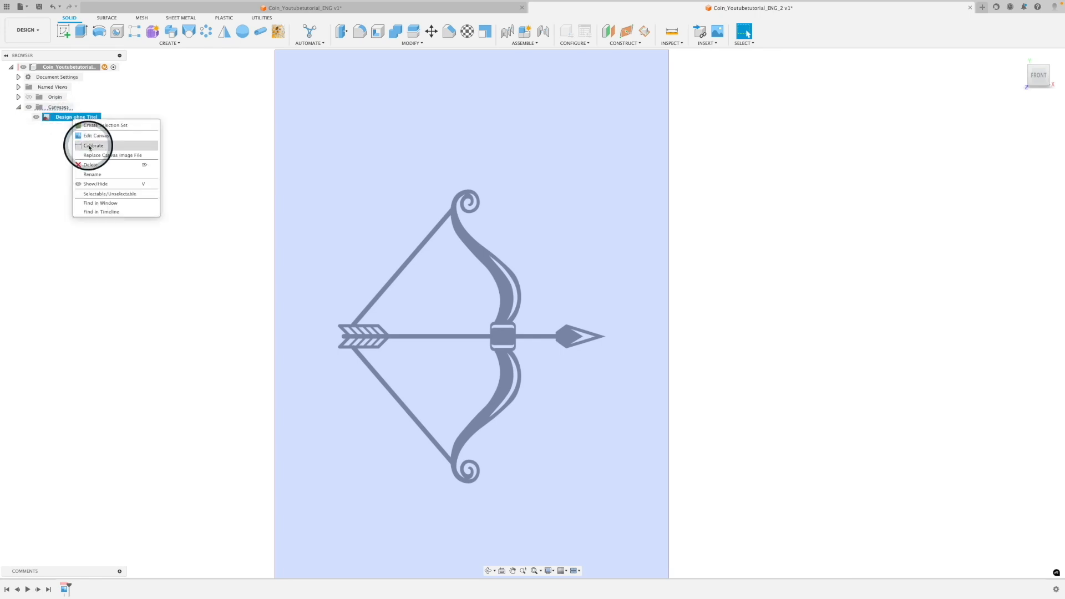
pyautogui.click(89, 145)
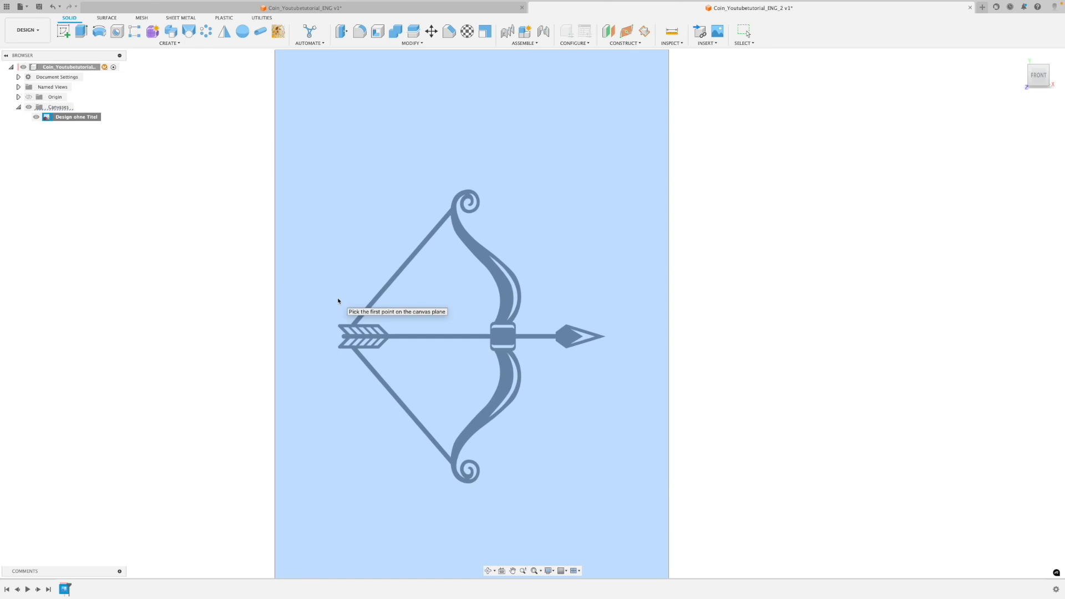
pyautogui.click(339, 336)
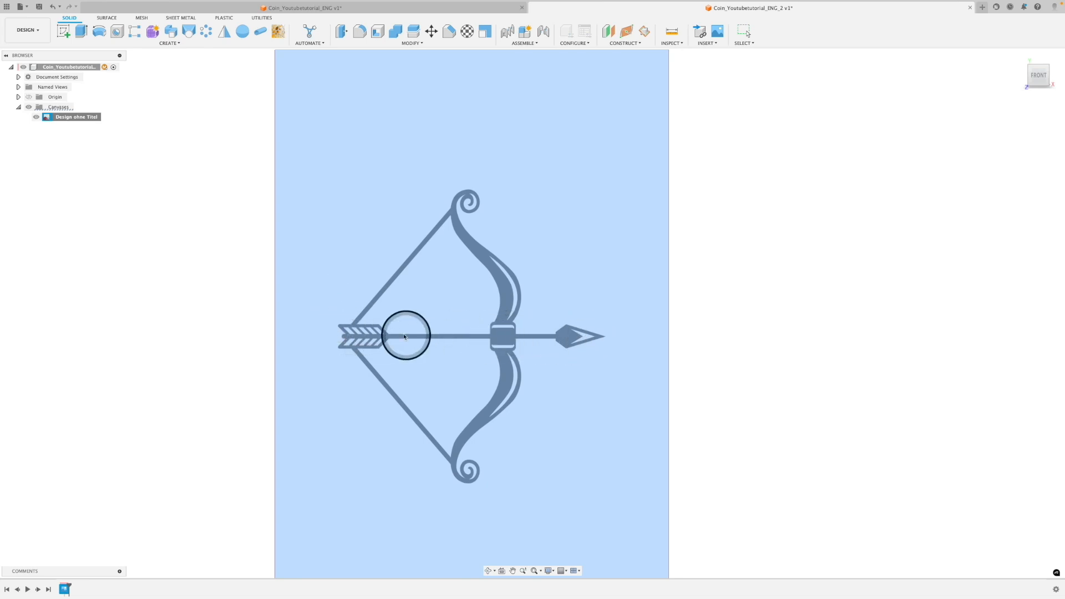
pyautogui.click(338, 337)
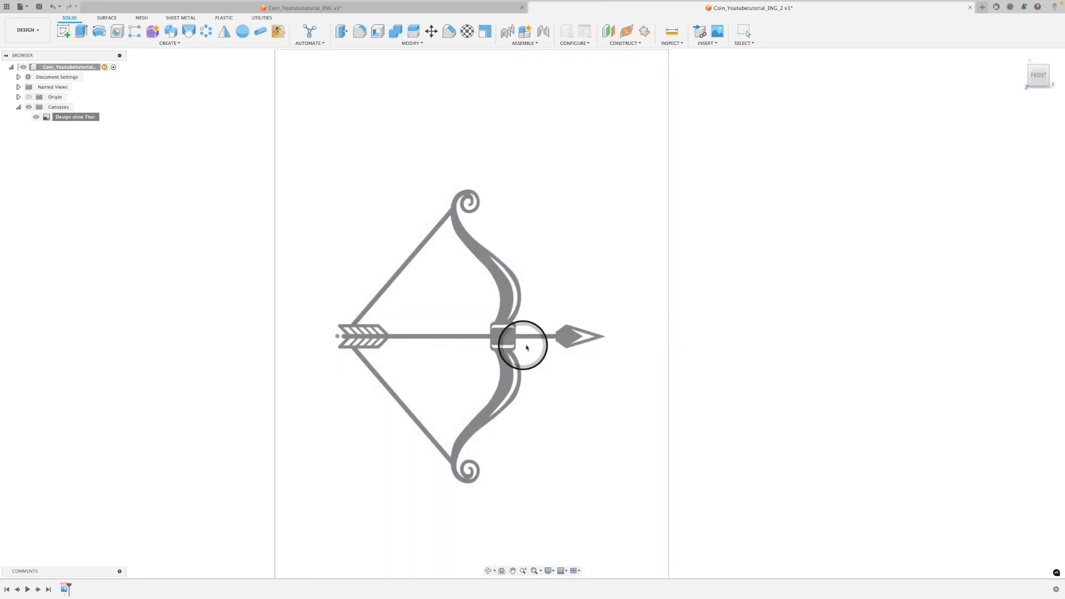
pyautogui.click(604, 337)
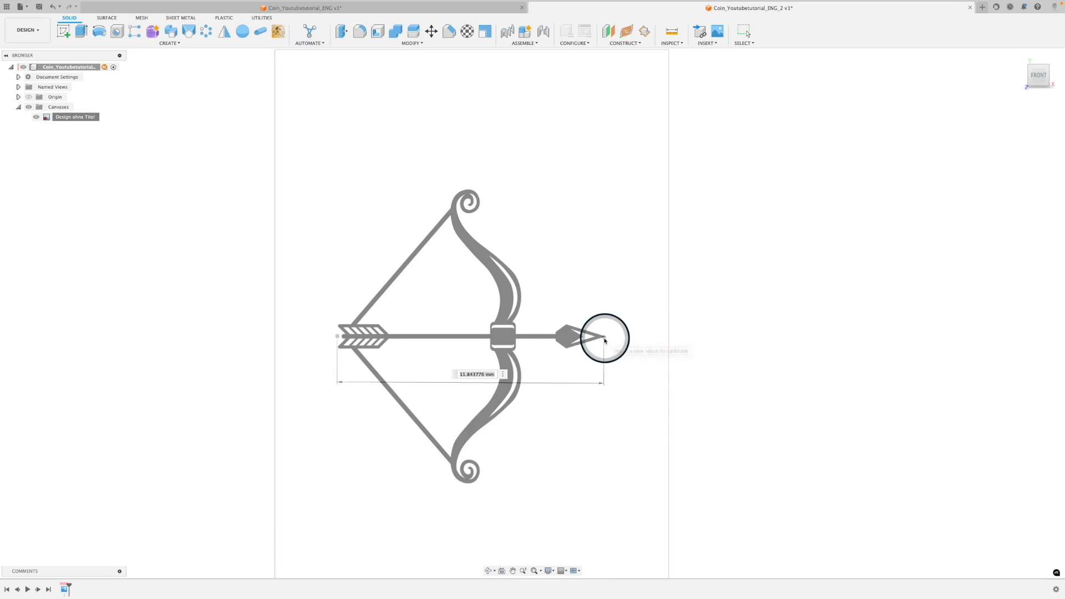
pyautogui.click(456, 380)
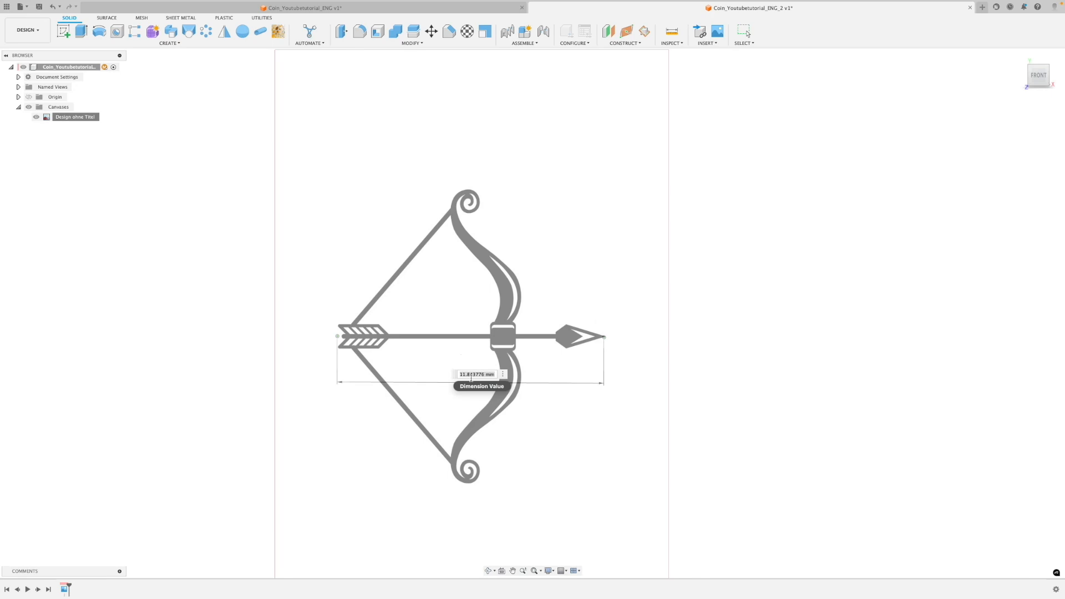
pyautogui.click(472, 375)
pyautogui.write('11.8')
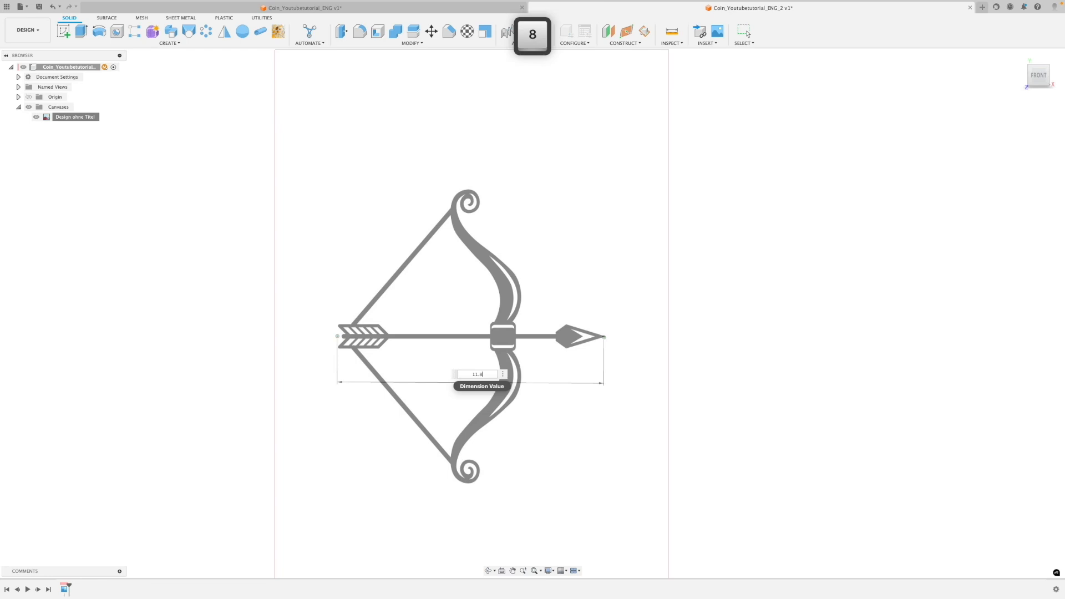
pyautogui.press('Return')
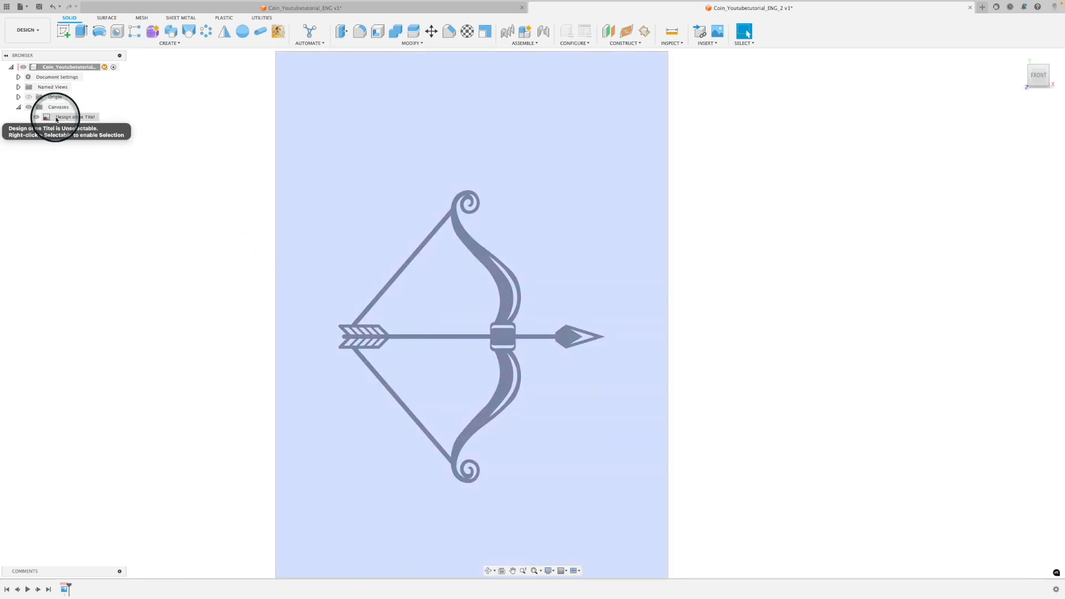
pyautogui.rightClick(56, 117)
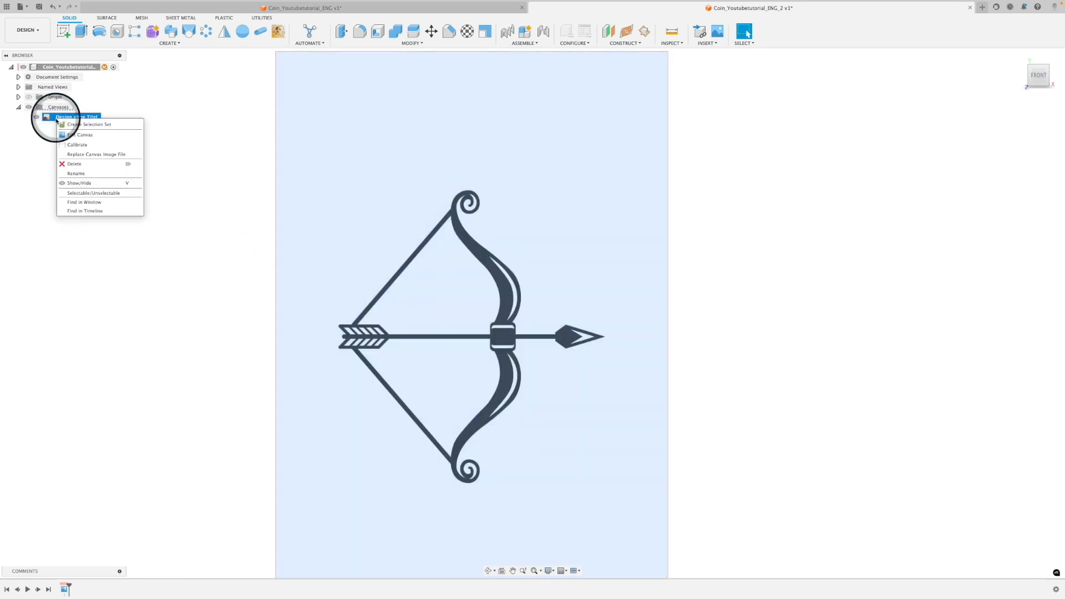
pyautogui.click(158, 194)
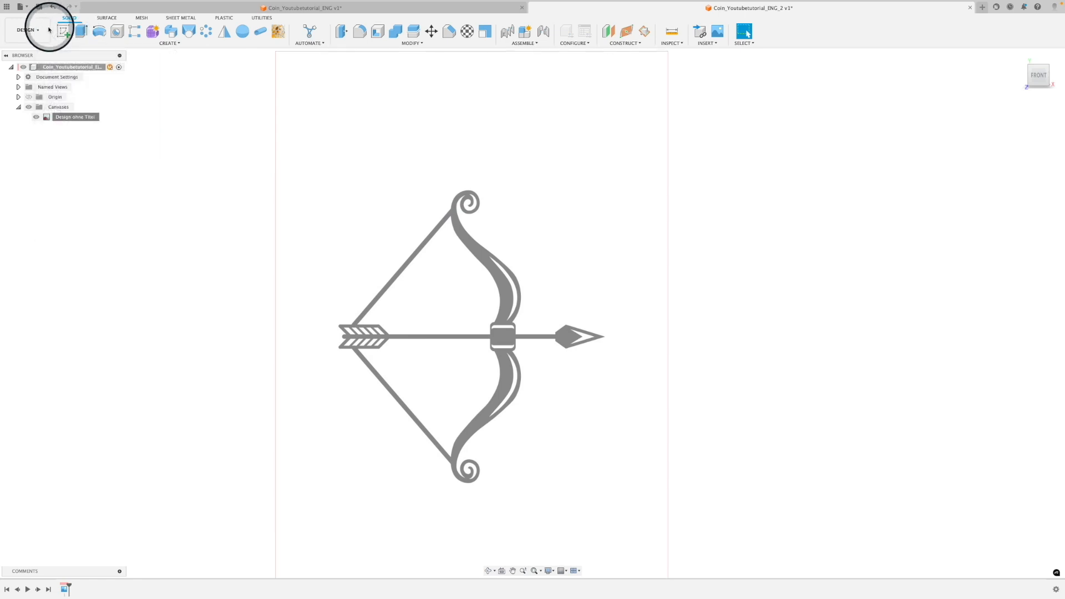
# - Create a new sketch on the front origin plane, over the bow-and-arrow canvas
pyautogui.click(78, 43)
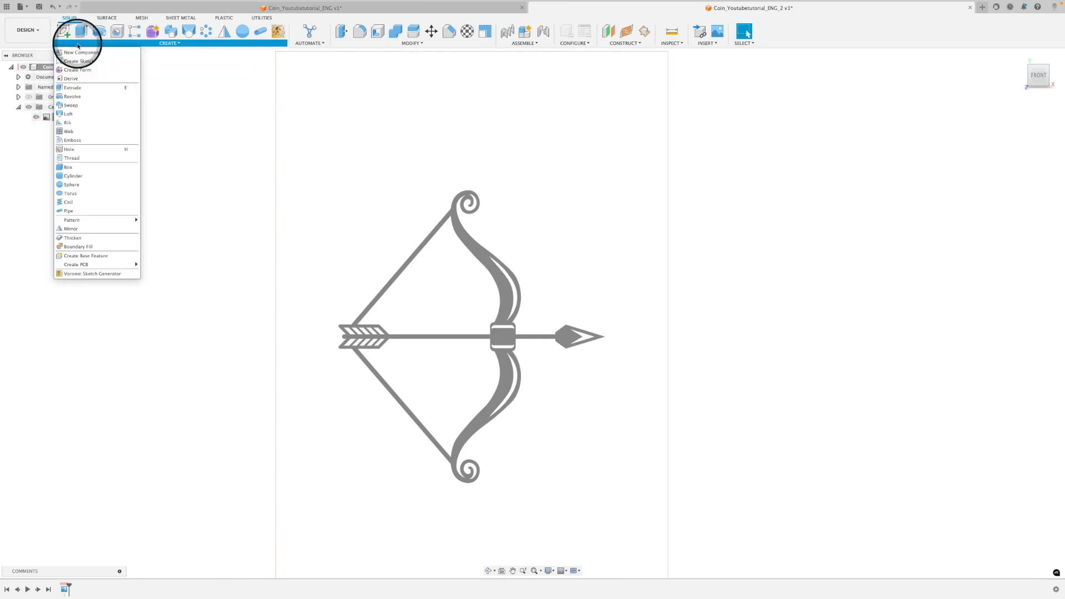
pyautogui.click(81, 62)
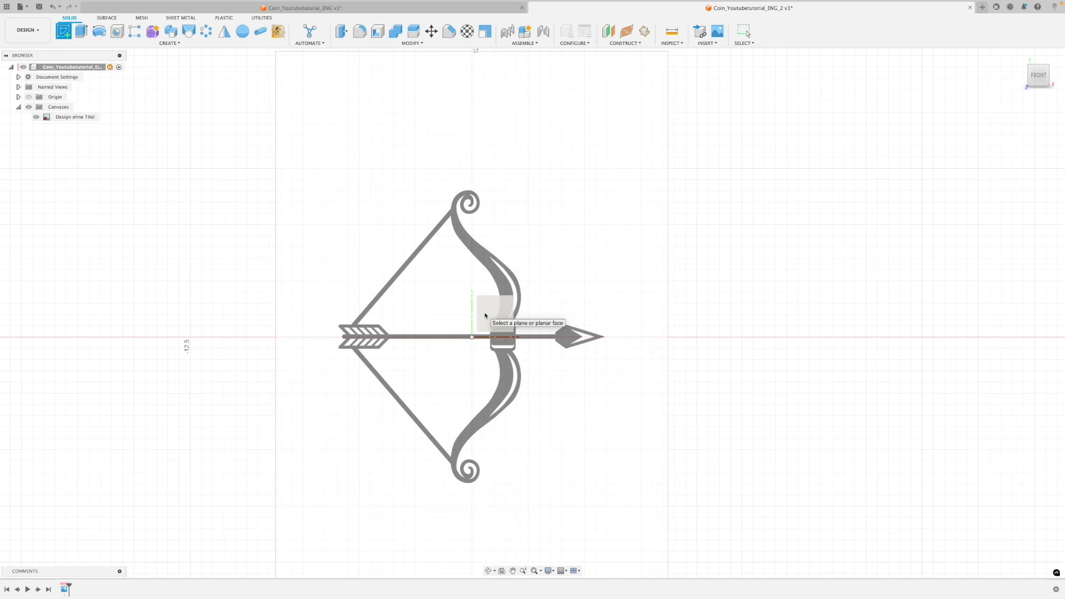
pyautogui.click(485, 316)
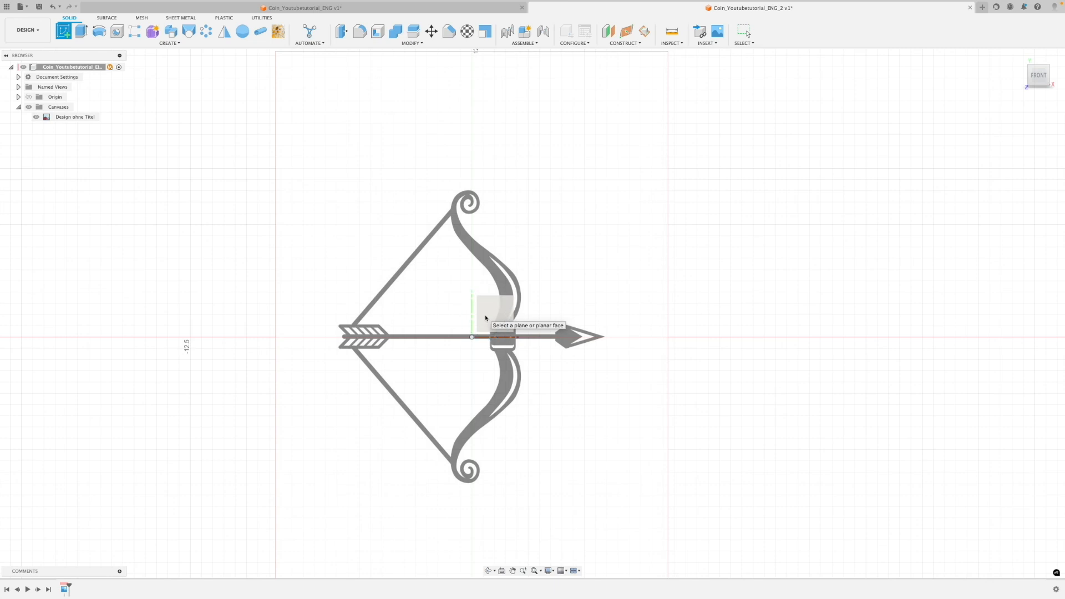
pyautogui.click(491, 317)
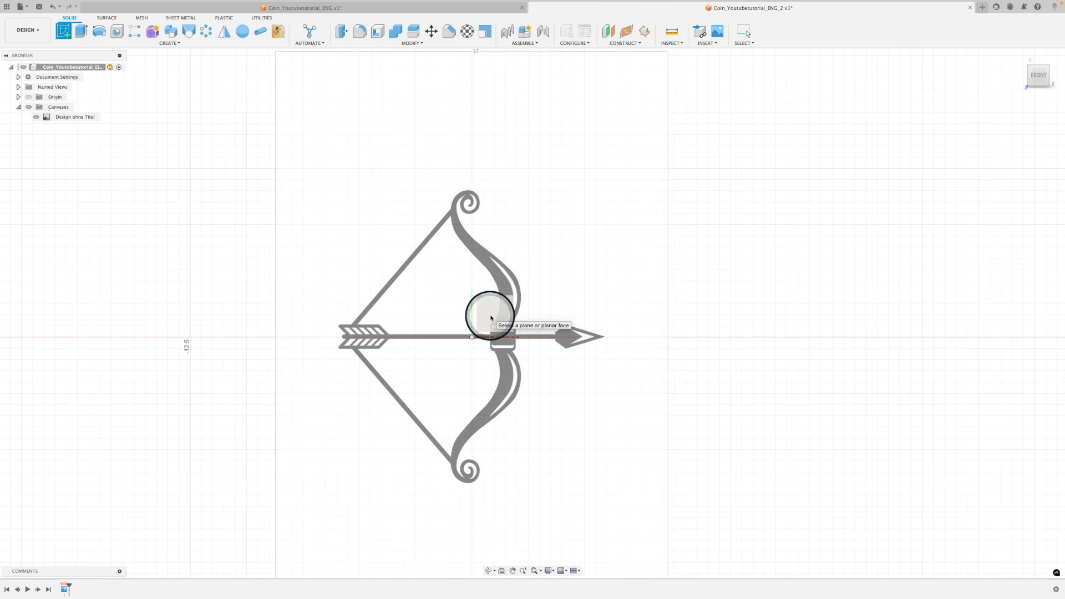
pyautogui.click(491, 317)
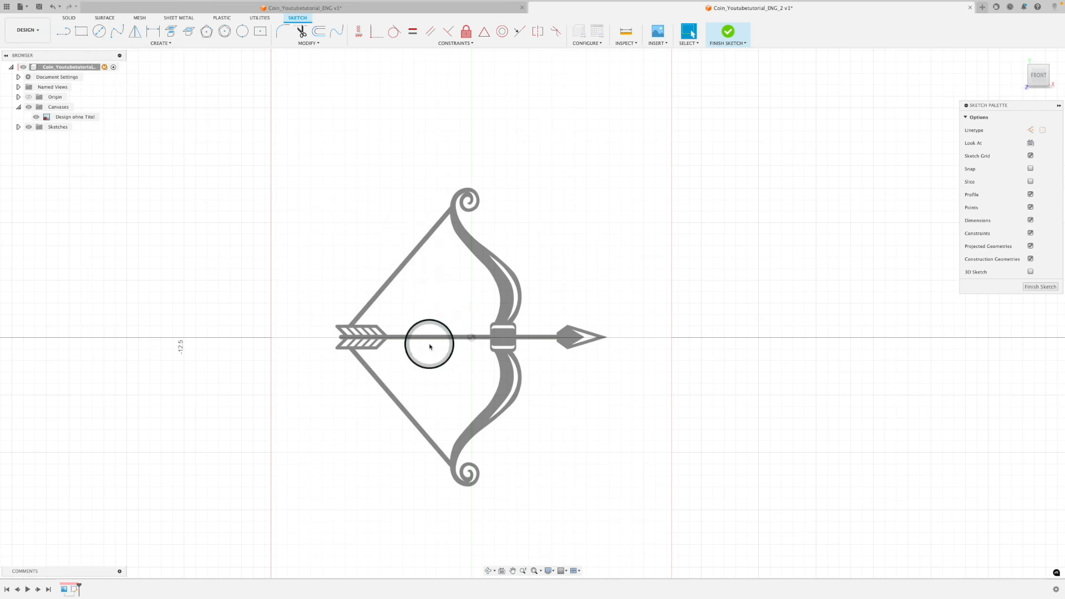
# - Sketch a horizontal construction line about 13.8 mm long below the arrow shaft, spanning the full width of the arrow
pyautogui.scroll(2, 430, 346)
pyautogui.moveTo(429, 344); pyautogui.dragTo(434, 326, button='middle')
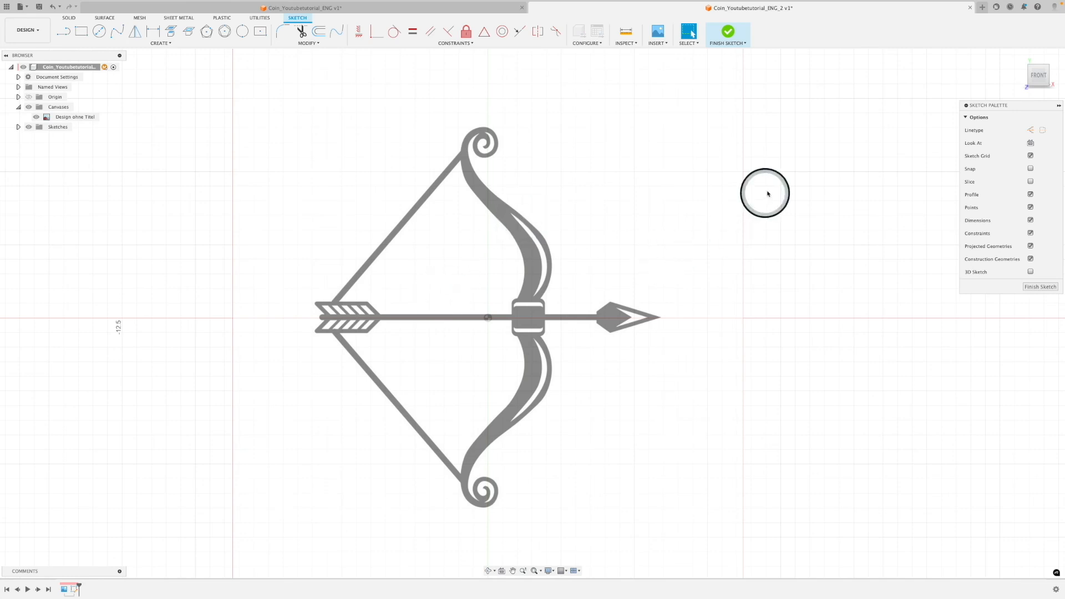
pyautogui.moveTo(990, 107); pyautogui.dragTo(985, 107)
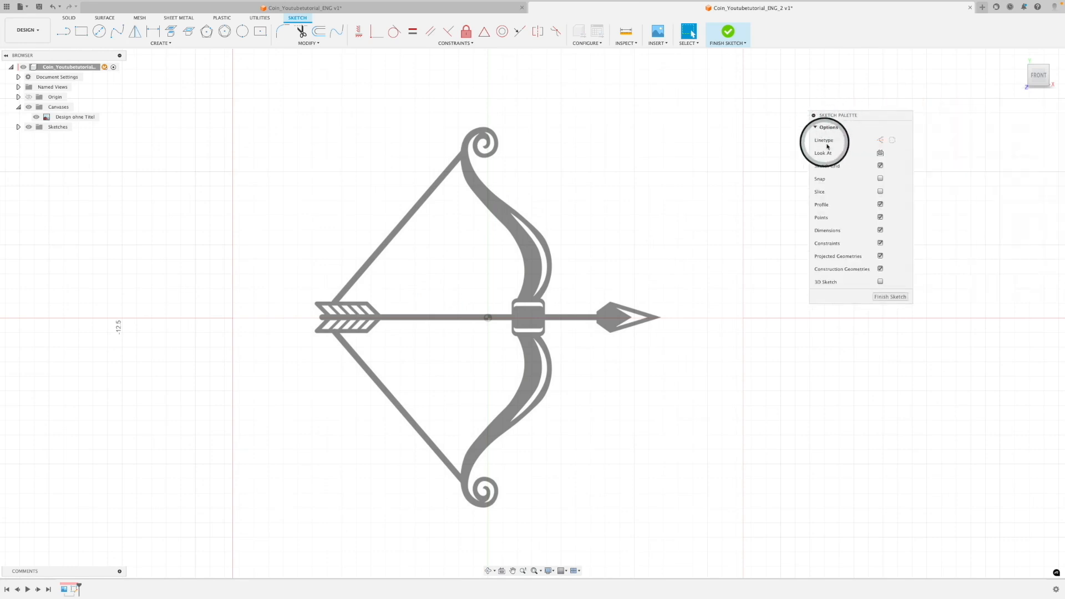
pyautogui.click(882, 142)
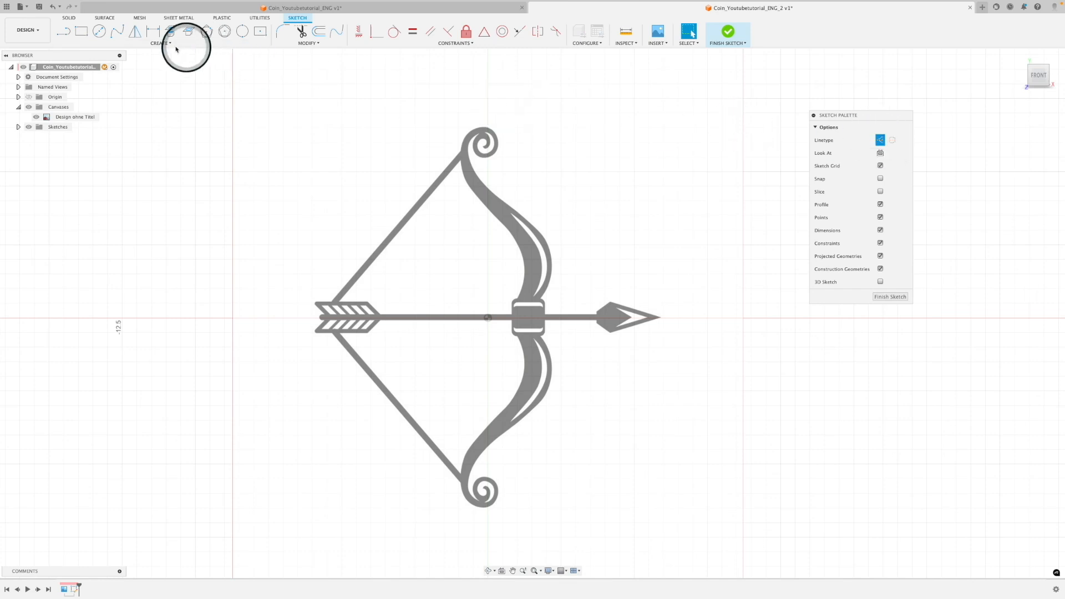
pyautogui.click(64, 35)
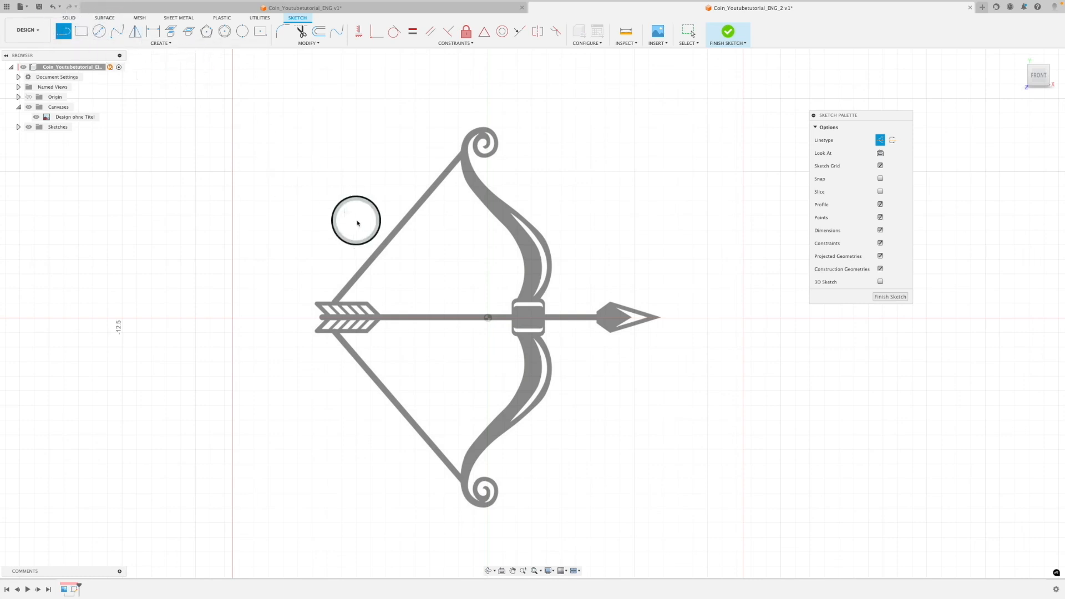
pyautogui.scroll(2, 361, 332)
pyautogui.moveTo(361, 332); pyautogui.dragTo(339, 305, button='middle')
pyautogui.press('l')
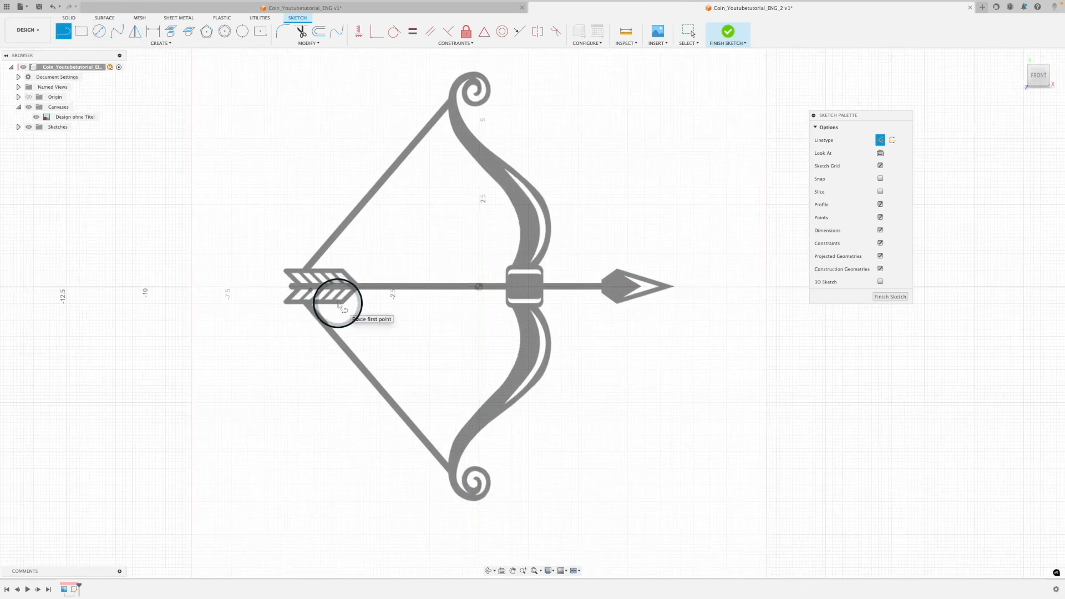
pyautogui.scroll(1, 337, 305)
pyautogui.click(241, 388)
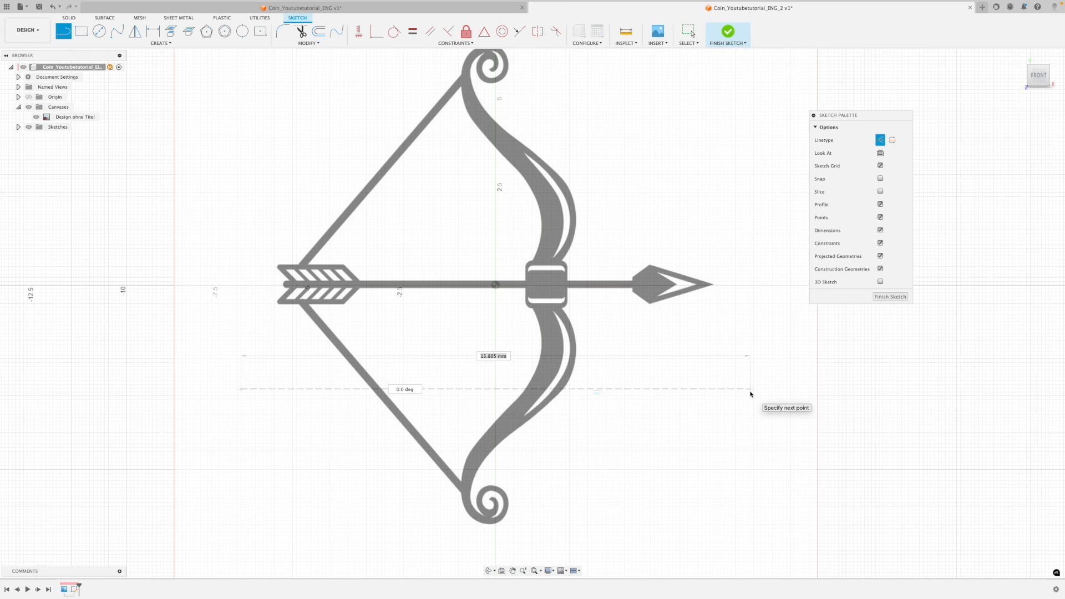
pyautogui.click(751, 394)
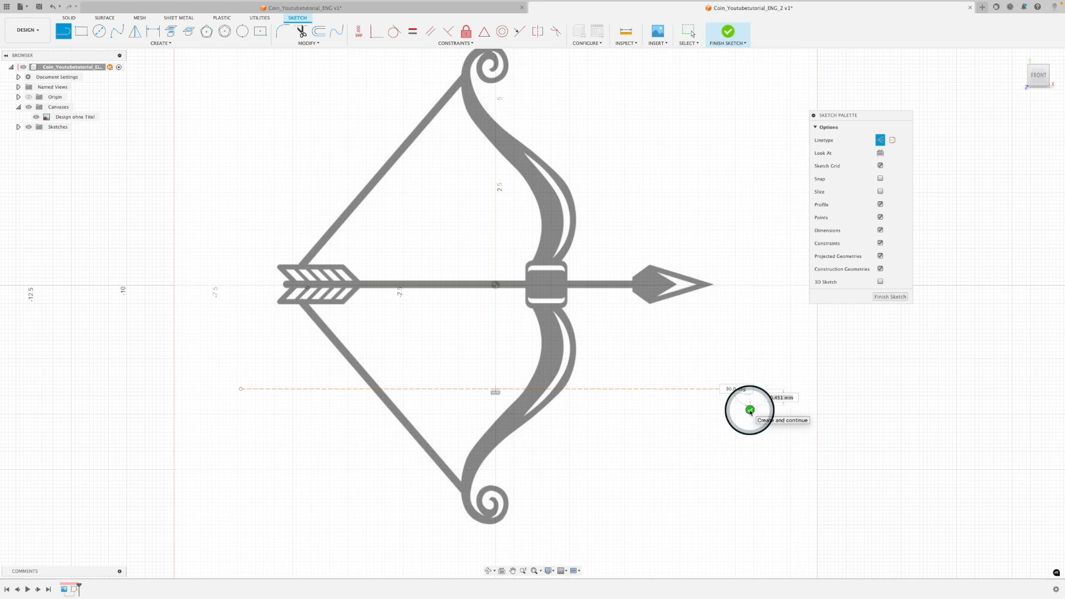
pyautogui.click(750, 410)
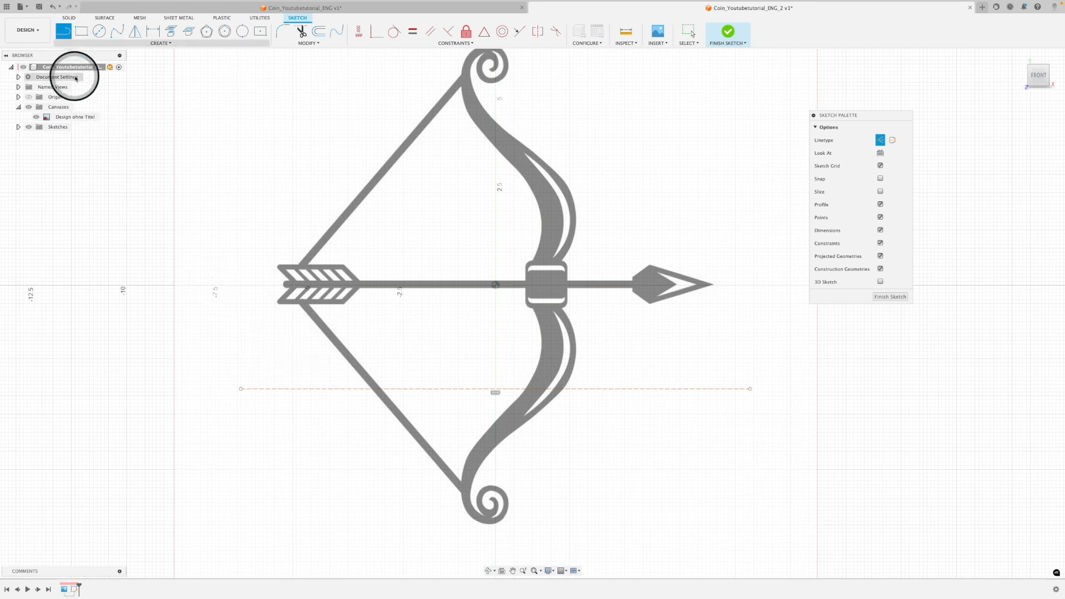
pyautogui.press('Escape')
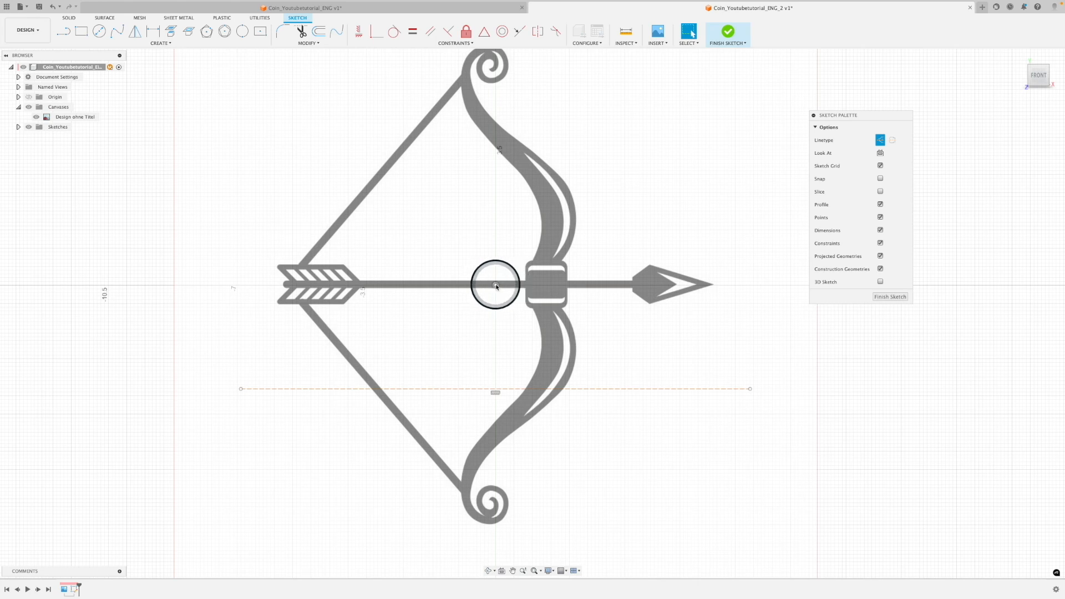
# - Apply a midpoint constraint between the construction line and the origin
pyautogui.click(477, 390)
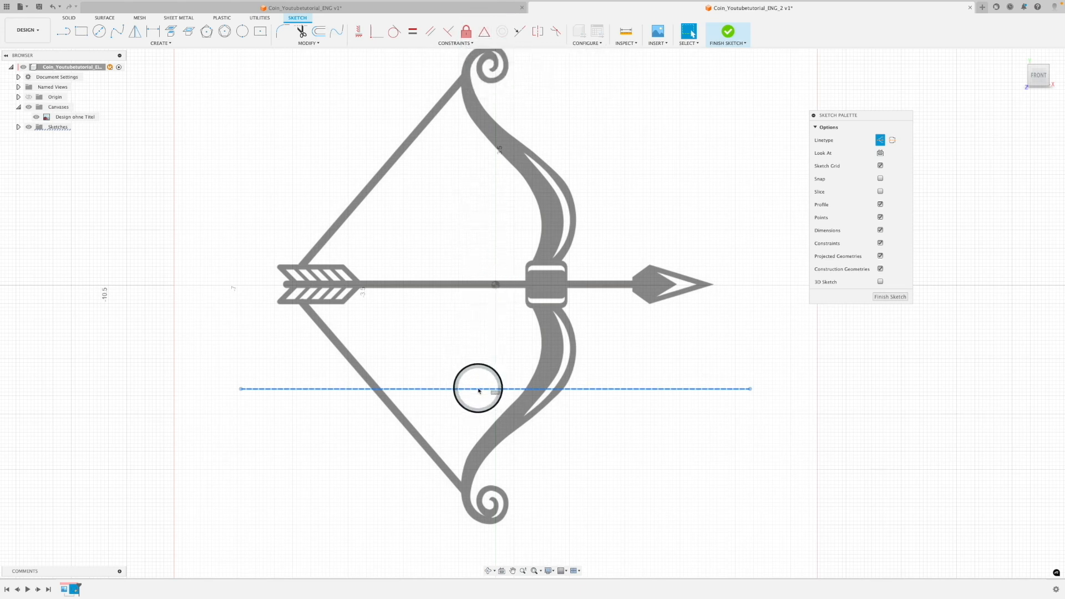
pyautogui.click(483, 389)
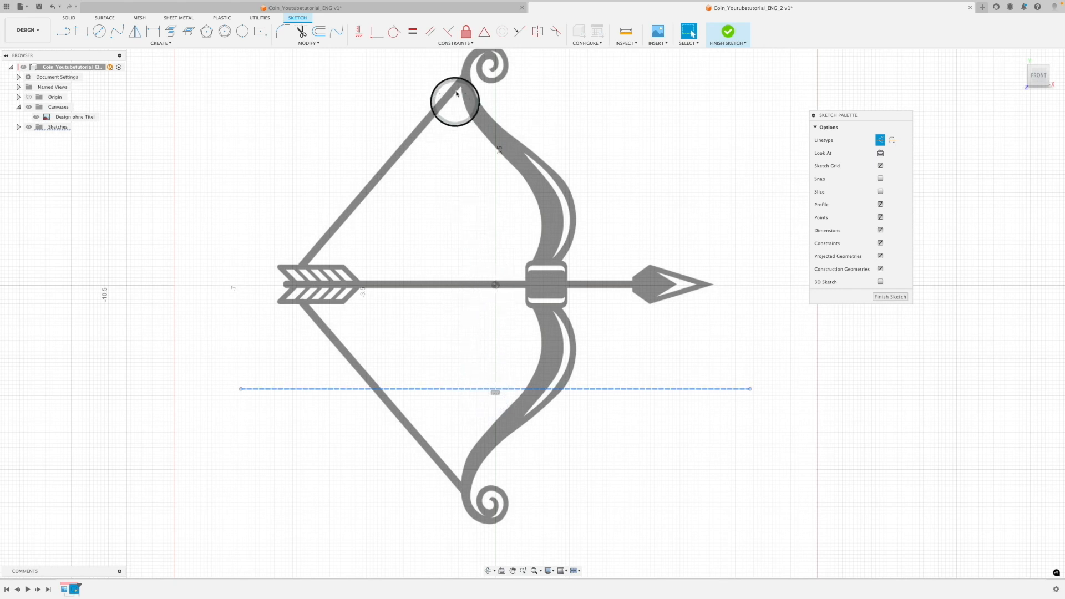
pyautogui.click(484, 33)
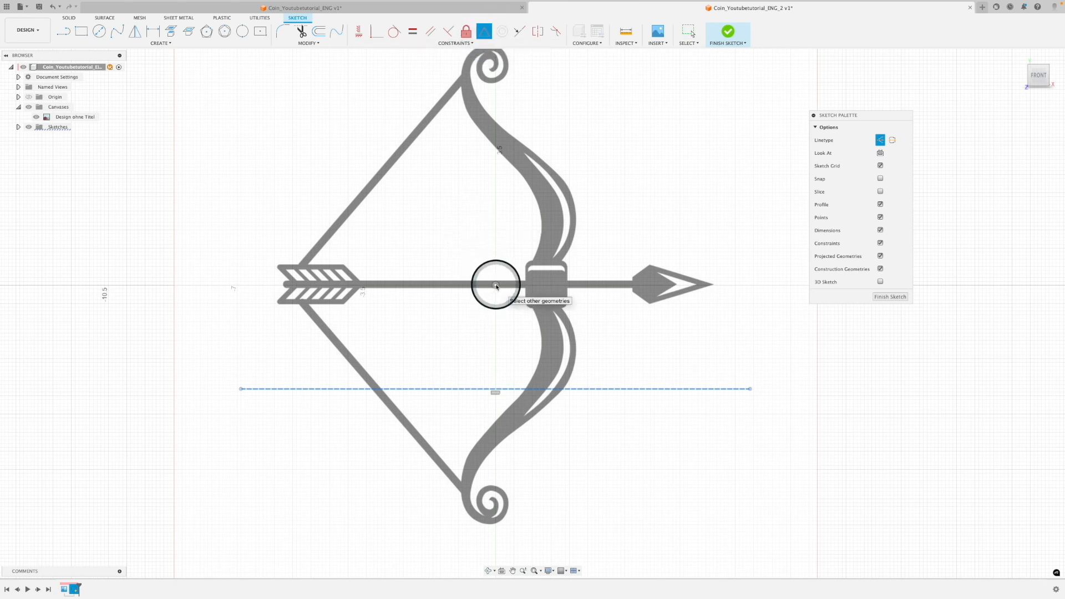
pyautogui.click(496, 286)
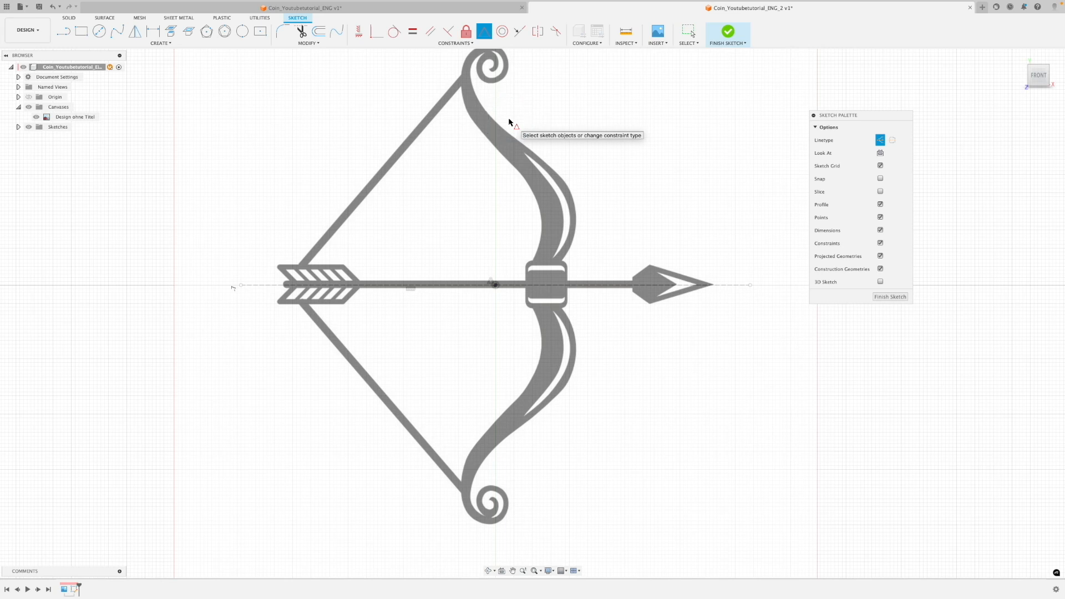
pyautogui.press('Escape')
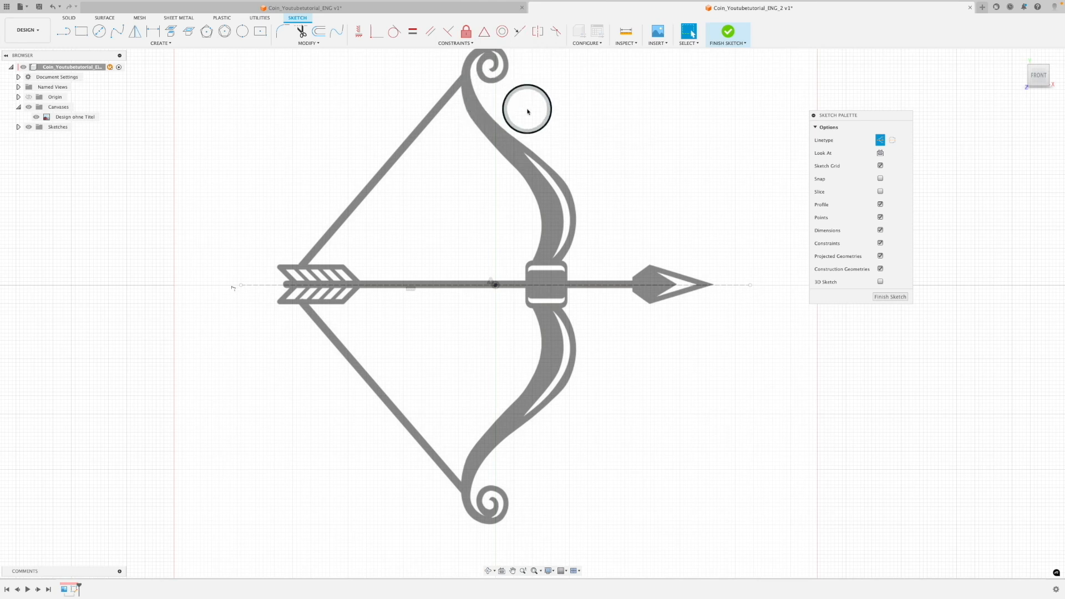
# - Start a fit point spline with normal linetype on the construction line at the bow grip and trace the upper limb's outer edge to the curl
pyautogui.moveTo(527, 112); pyautogui.dragTo(524, 130, button='middle')
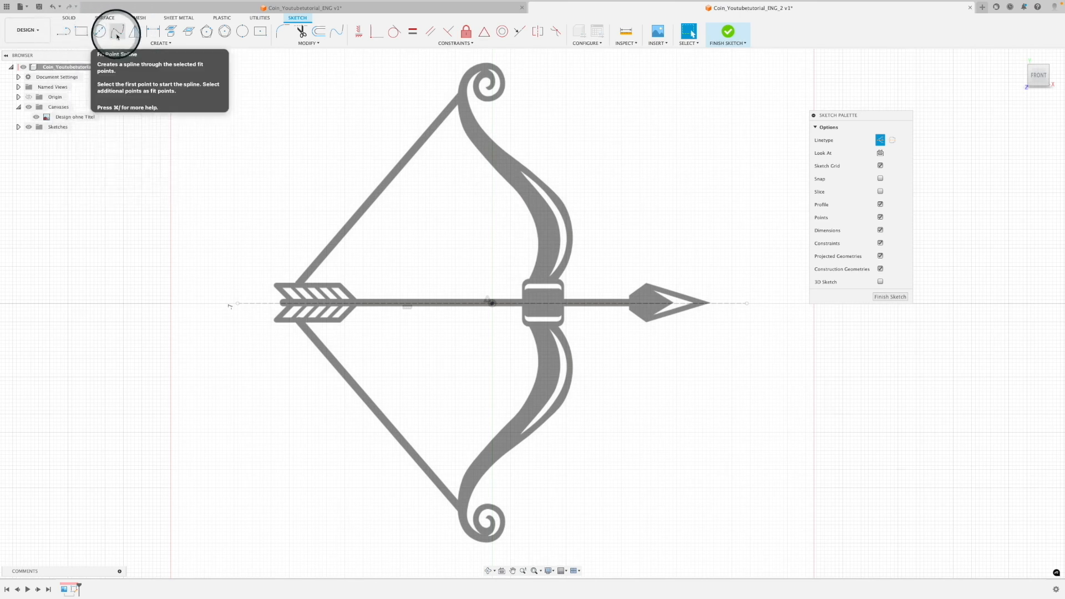
pyautogui.click(147, 46)
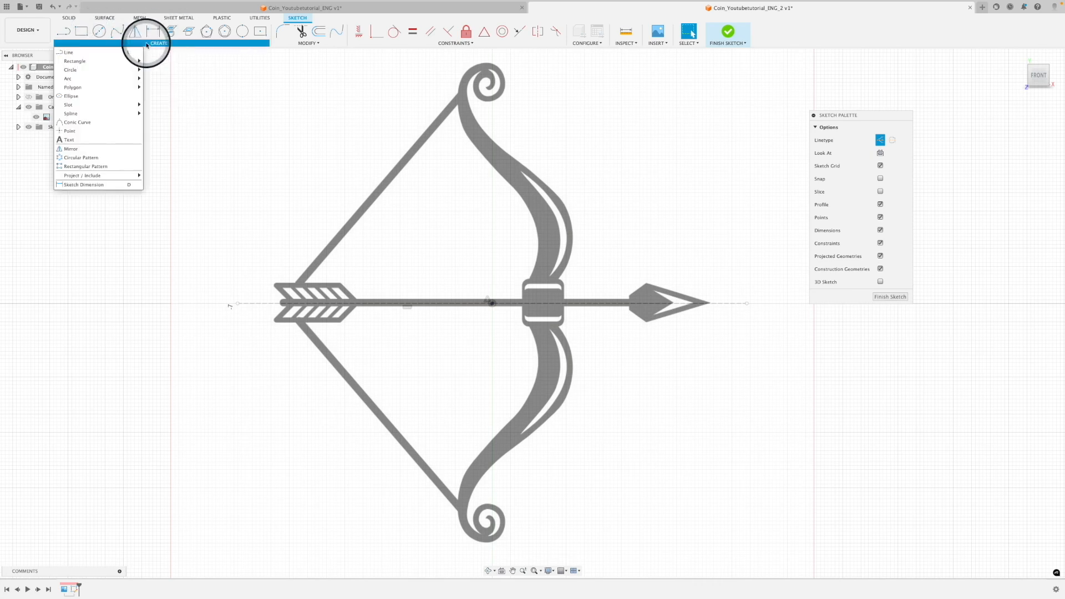
pyautogui.moveTo(109, 113)
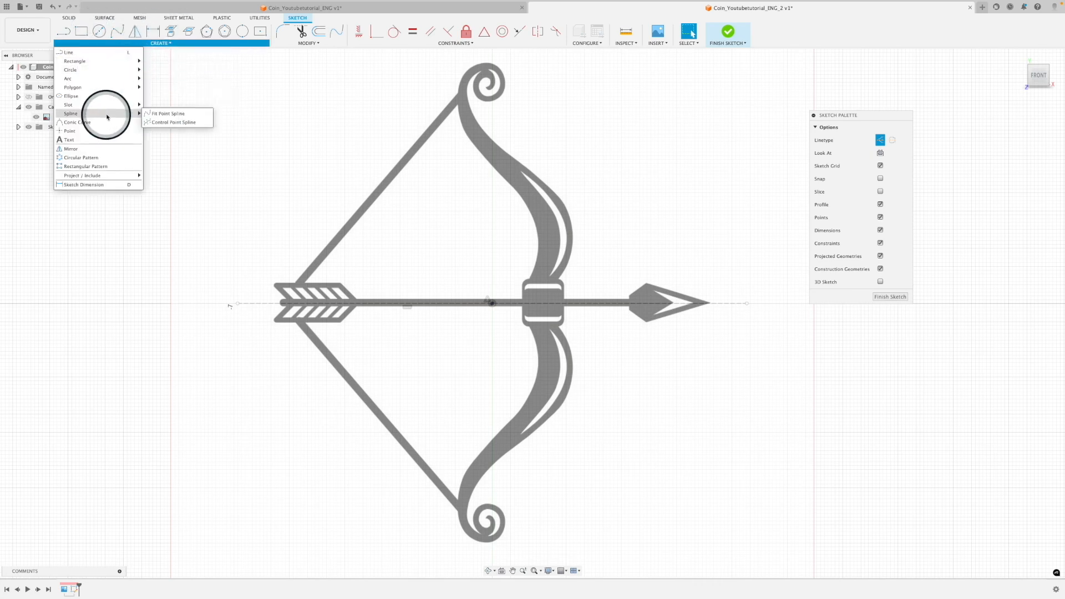
pyautogui.click(160, 114)
pyautogui.scroll(1, 527, 289)
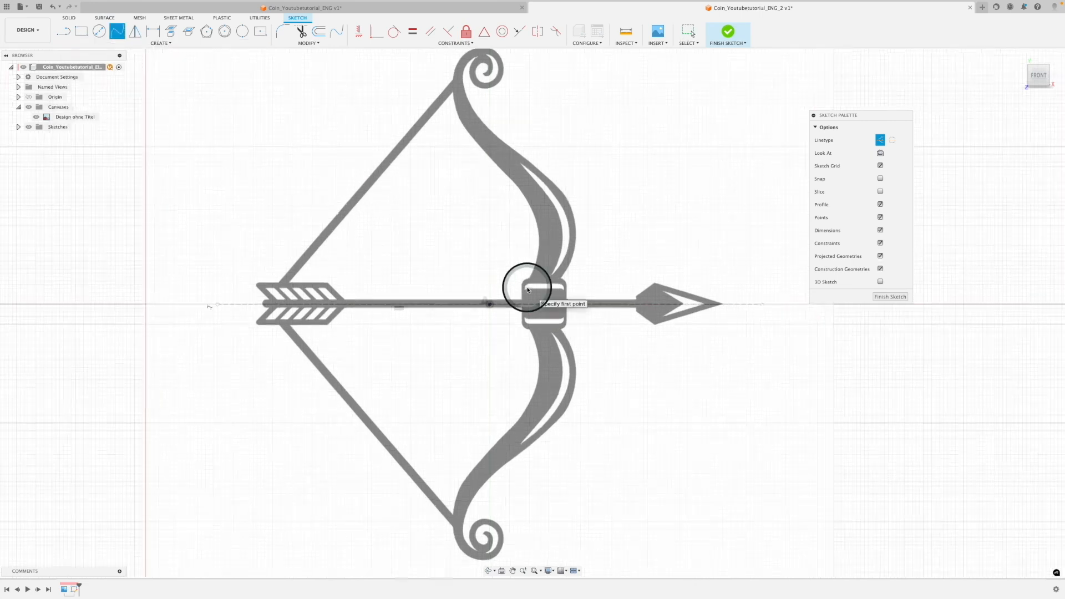
pyautogui.scroll(5, 527, 289)
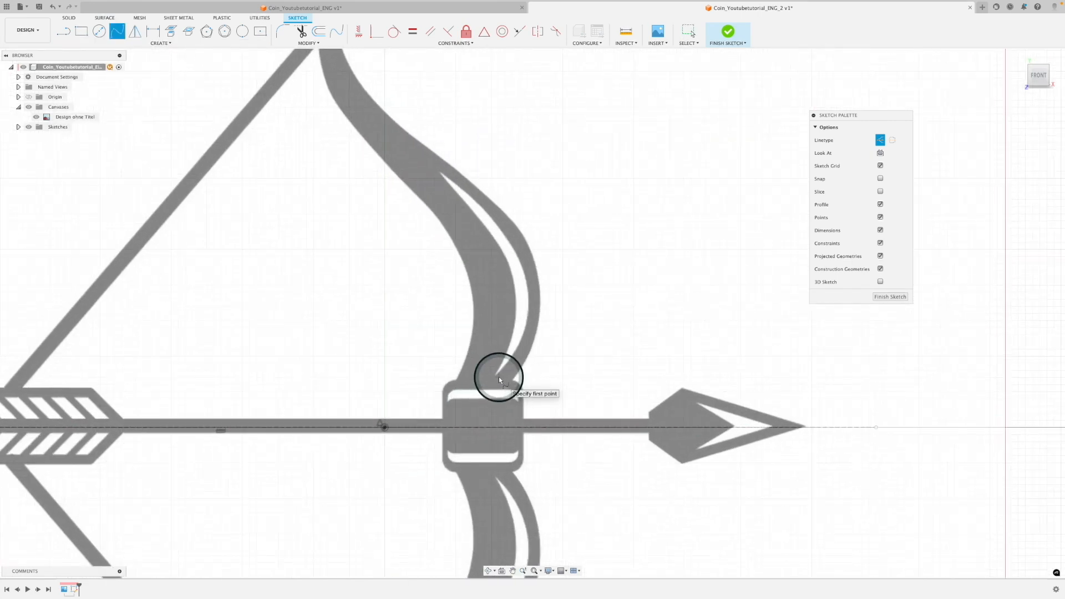
pyautogui.moveTo(498, 377); pyautogui.dragTo(508, 352, button='middle')
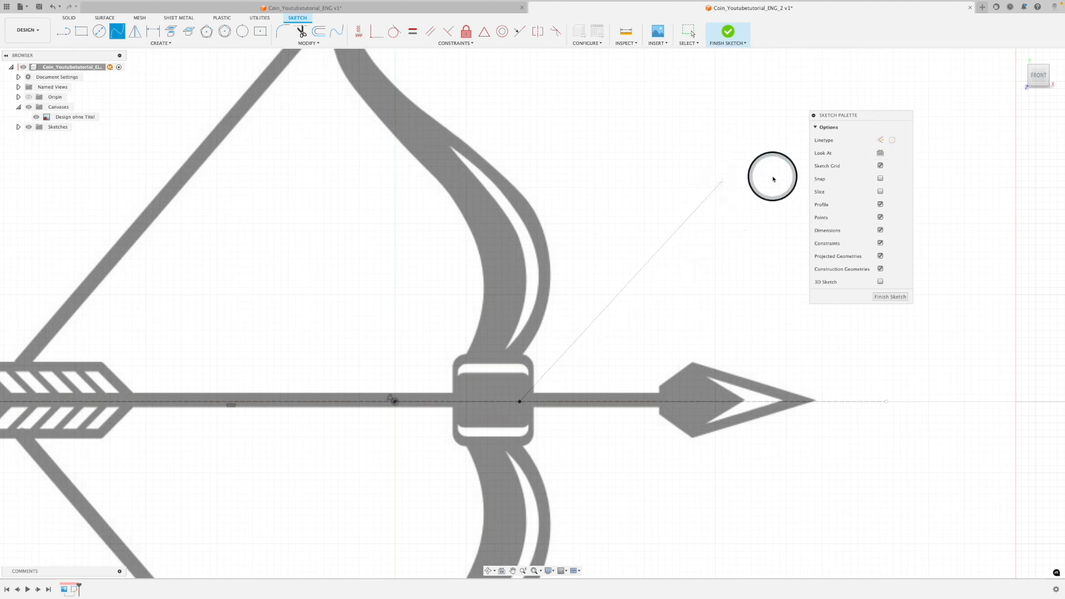
pyautogui.click(879, 141)
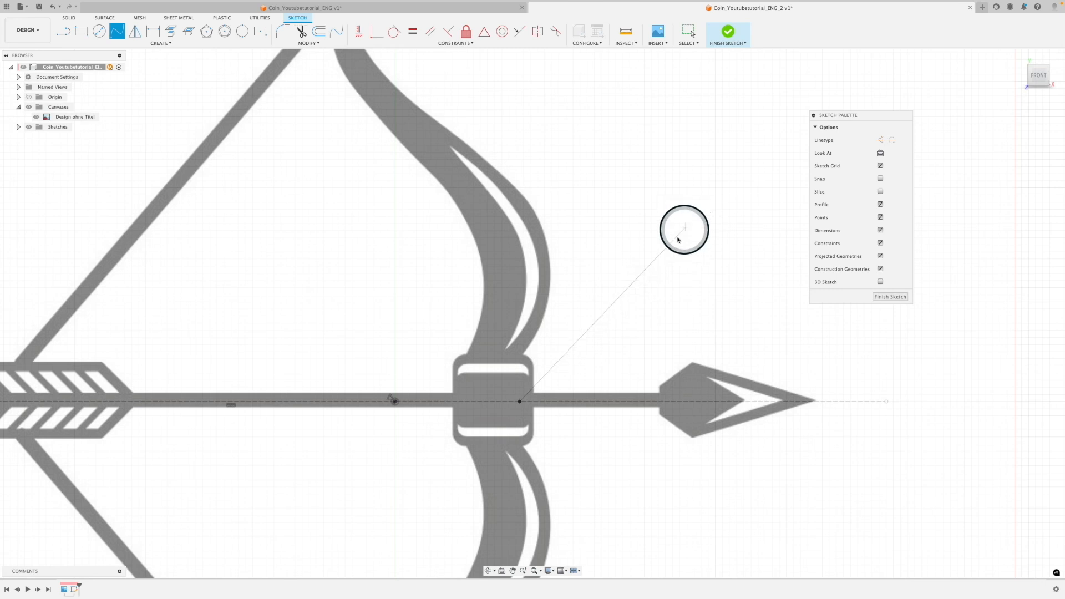
pyautogui.click(552, 290)
pyautogui.moveTo(548, 215); pyautogui.dragTo(548, 312, button='middle')
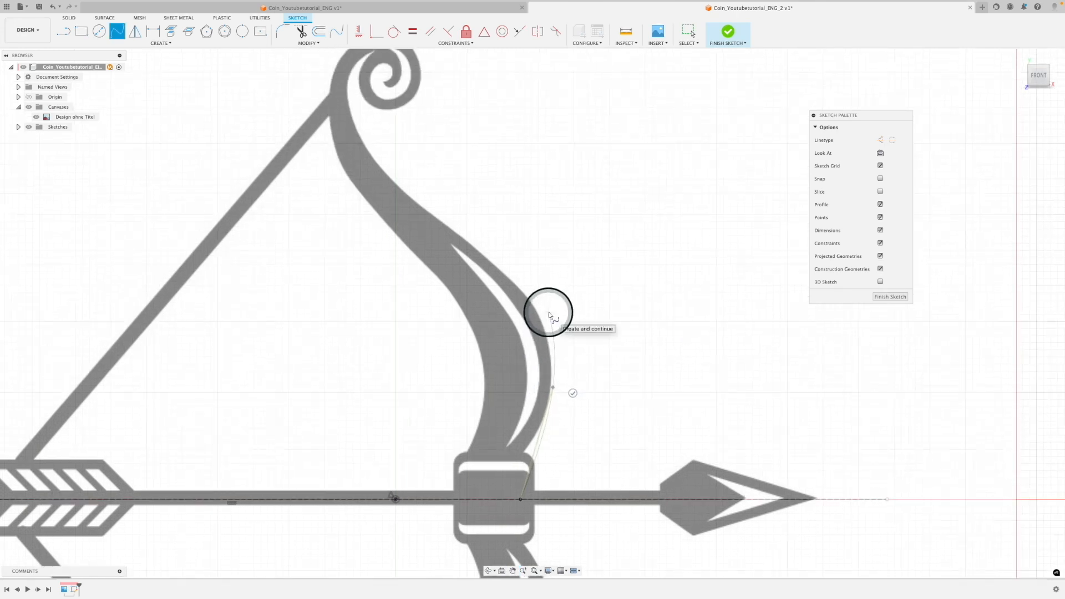
pyautogui.click(511, 272)
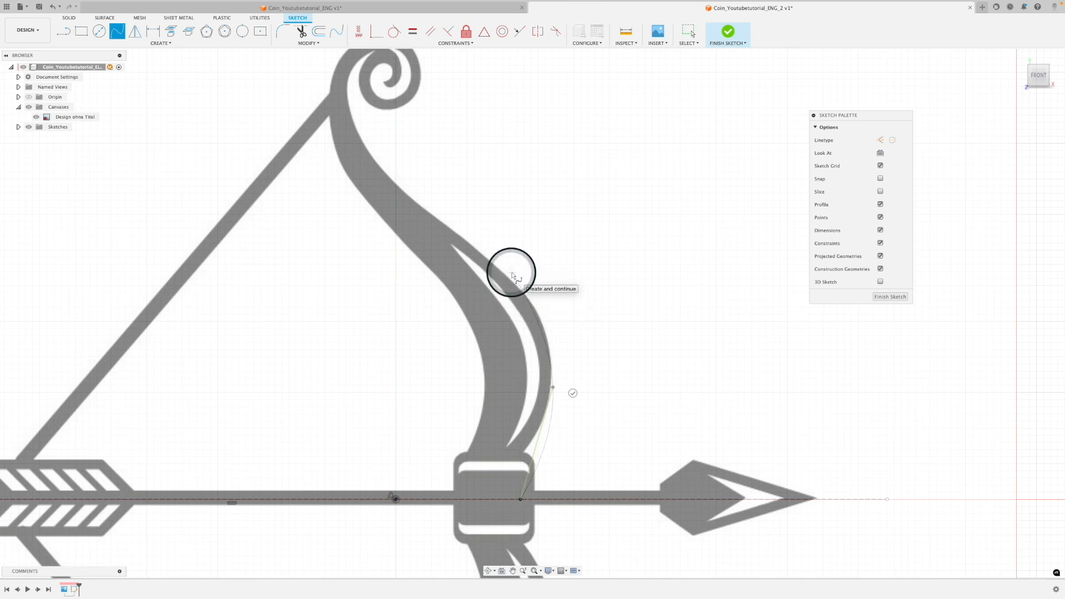
pyautogui.click(412, 196)
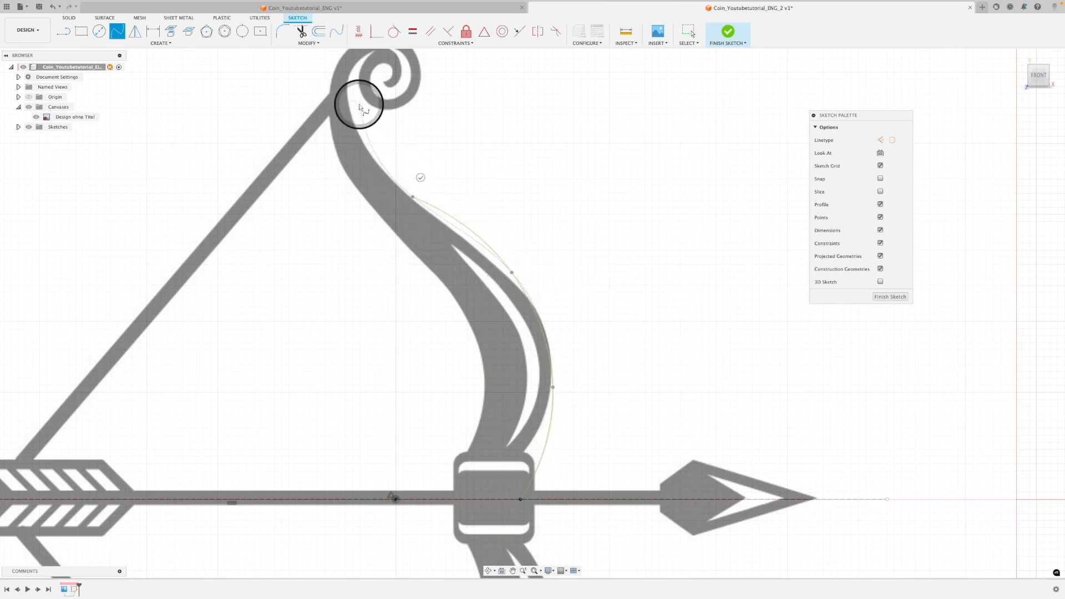
pyautogui.click(360, 108)
# - Continue the fit point spline around the outside of the curl at the upper limb's tip
pyautogui.click(375, 110)
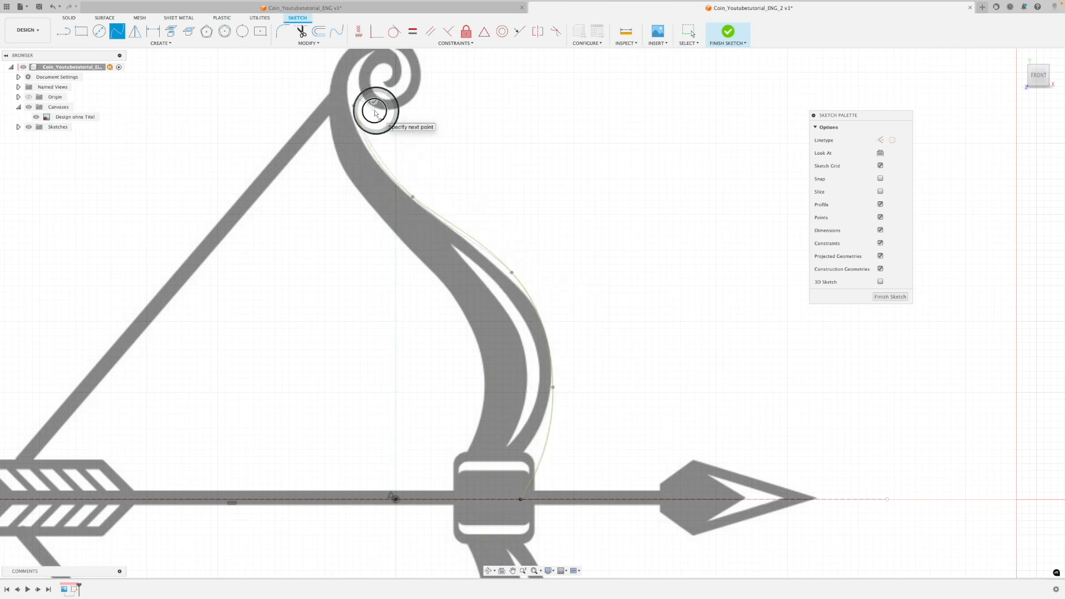
pyautogui.moveTo(421, 98); pyautogui.dragTo(428, 198, button='middle')
pyautogui.click(429, 197)
pyautogui.click(419, 144)
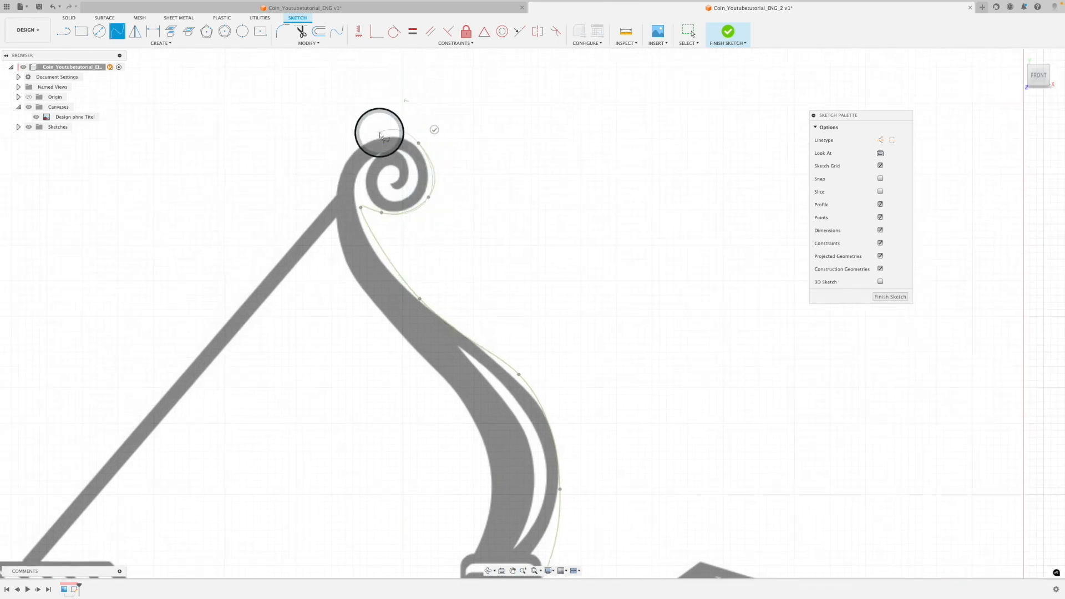
pyautogui.click(349, 153)
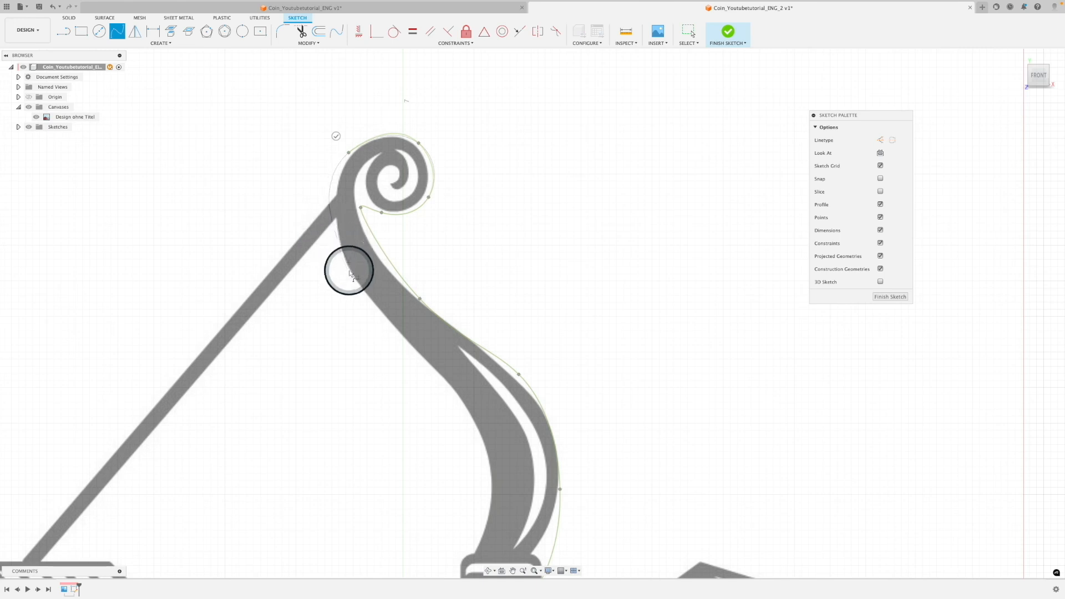
# - Continue the spline down the limb's string-side edge, end it on the construction line at the grip, and finish the curve
pyautogui.moveTo(371, 305); pyautogui.dragTo(285, 185, button='middle')
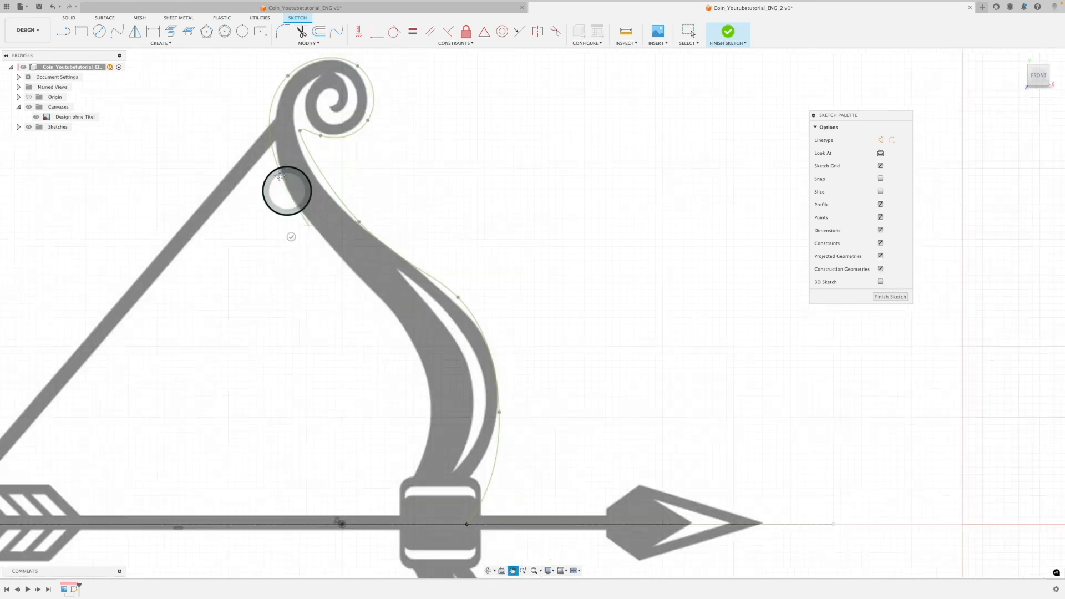
pyautogui.click(338, 232)
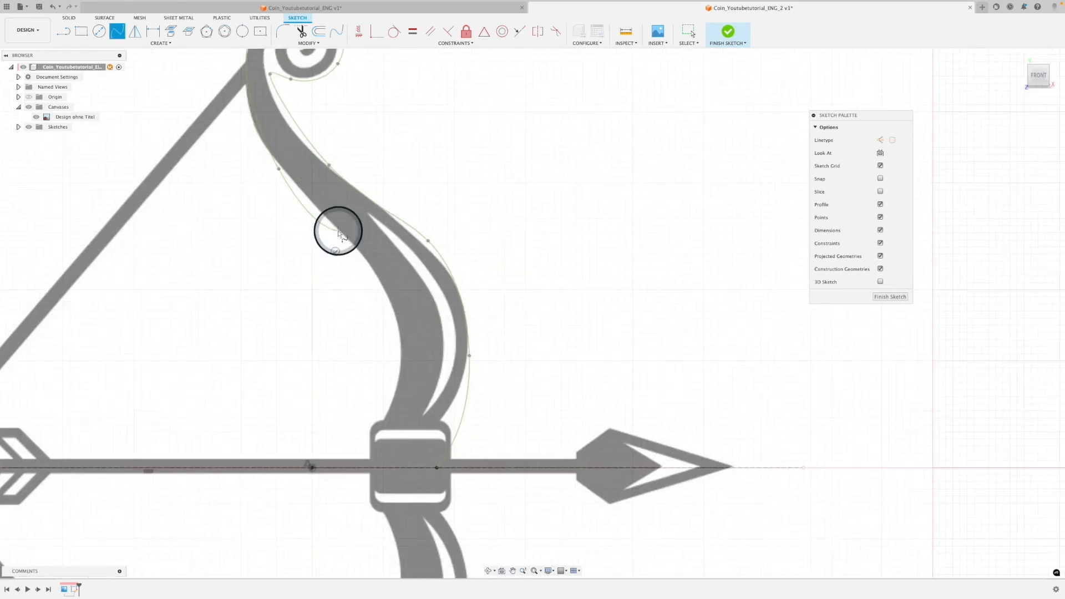
pyautogui.click(398, 335)
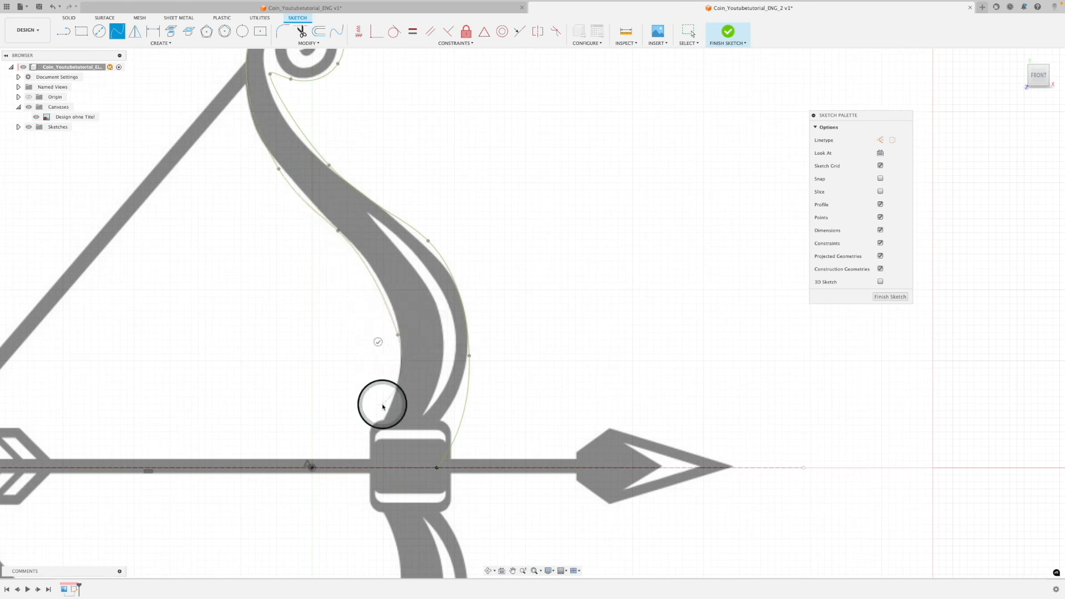
pyautogui.click(365, 468)
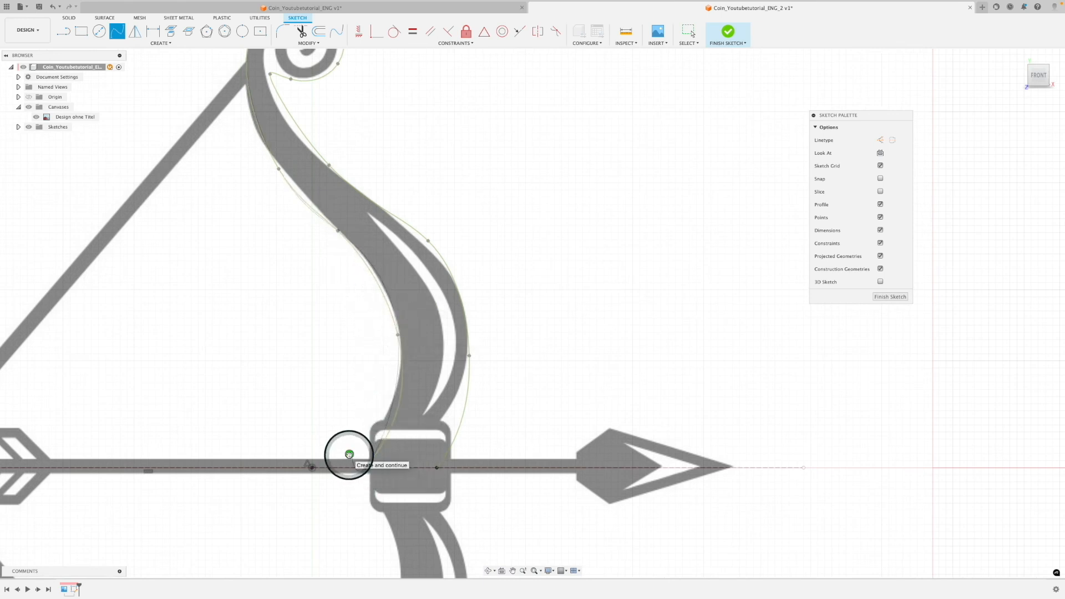
pyautogui.scroll(3, 363, 471)
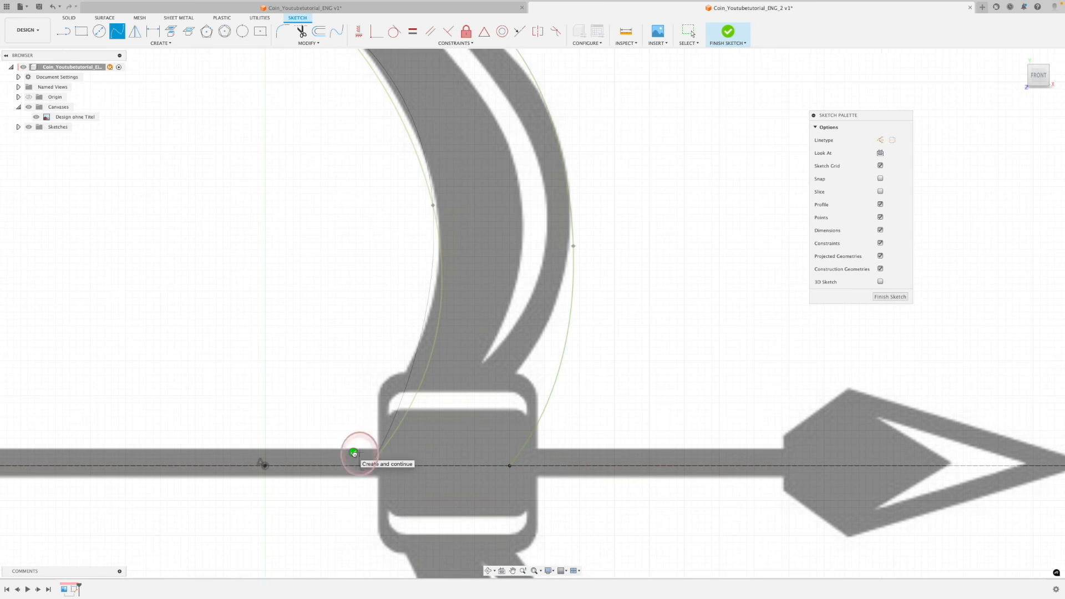
pyautogui.click(354, 454)
pyautogui.scroll(-4, 354, 454)
pyautogui.moveTo(318, 327); pyautogui.dragTo(407, 375, button='middle')
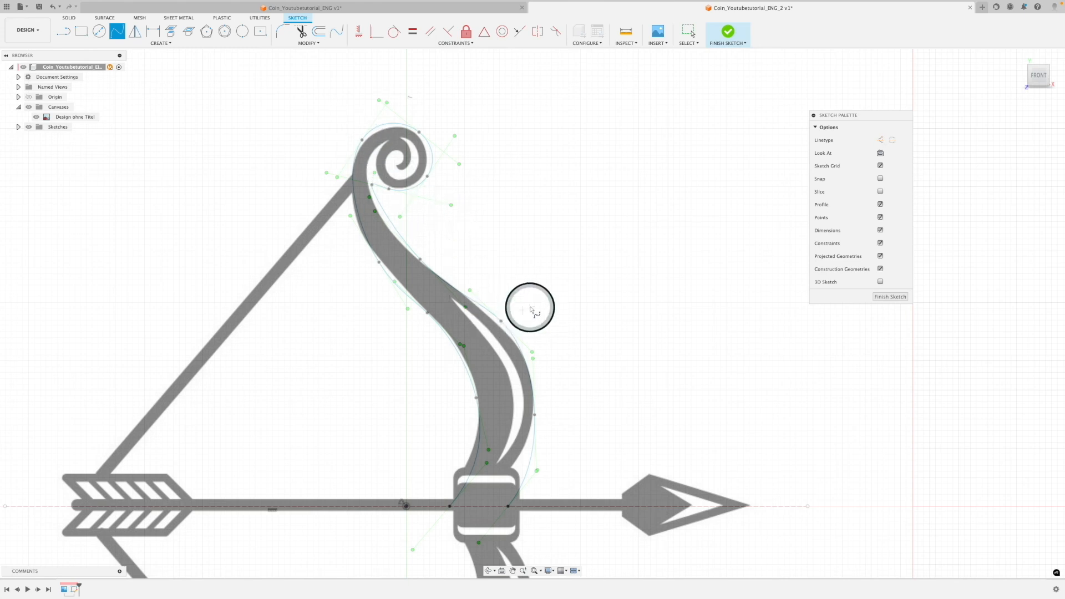
pyautogui.press('Escape')
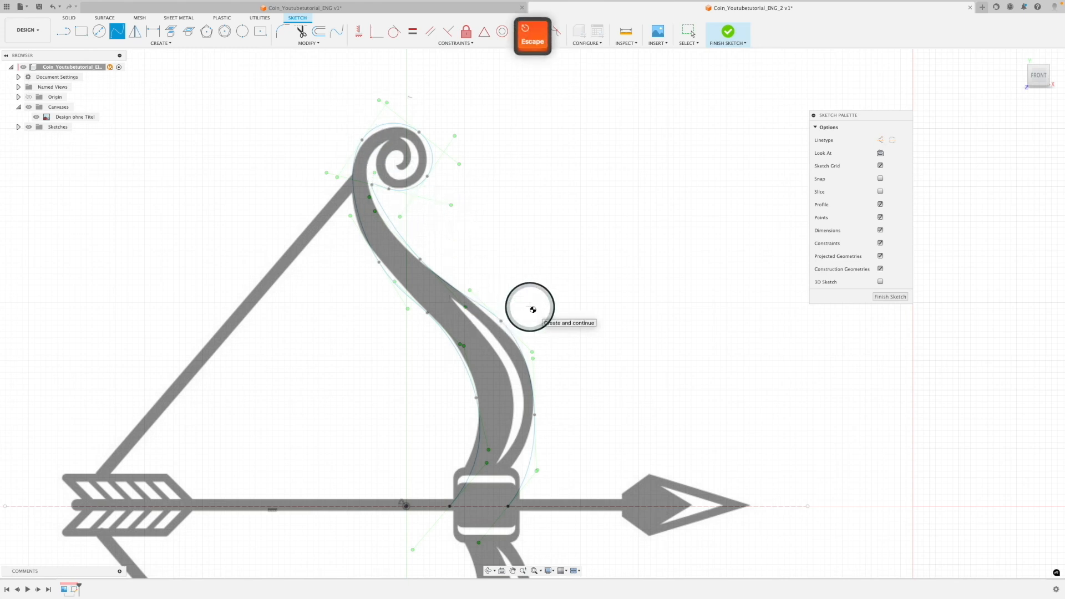
pyautogui.press('Escape')
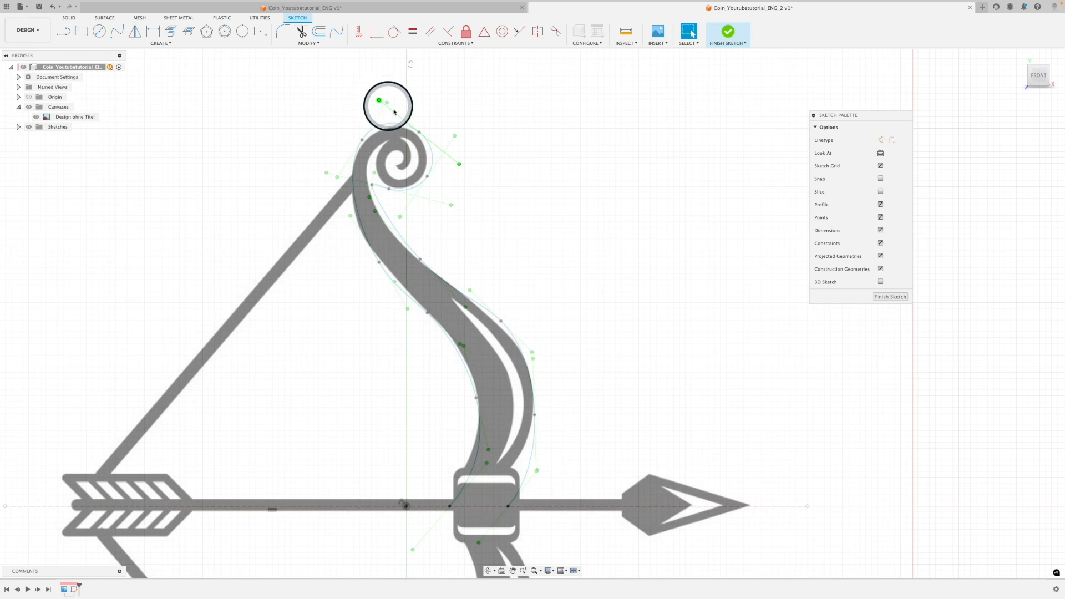
# - Adjust the spline's tangent handle and string-side fit point at the curl so the curve closely surrounds the canvas shape
pyautogui.scroll(2, 426, 155)
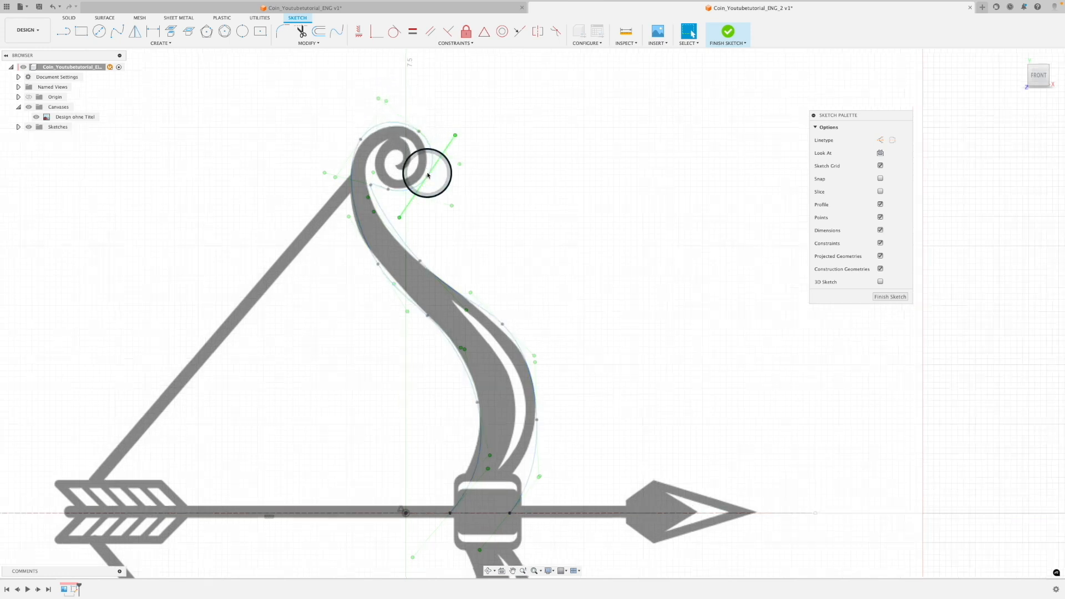
pyautogui.click(457, 133)
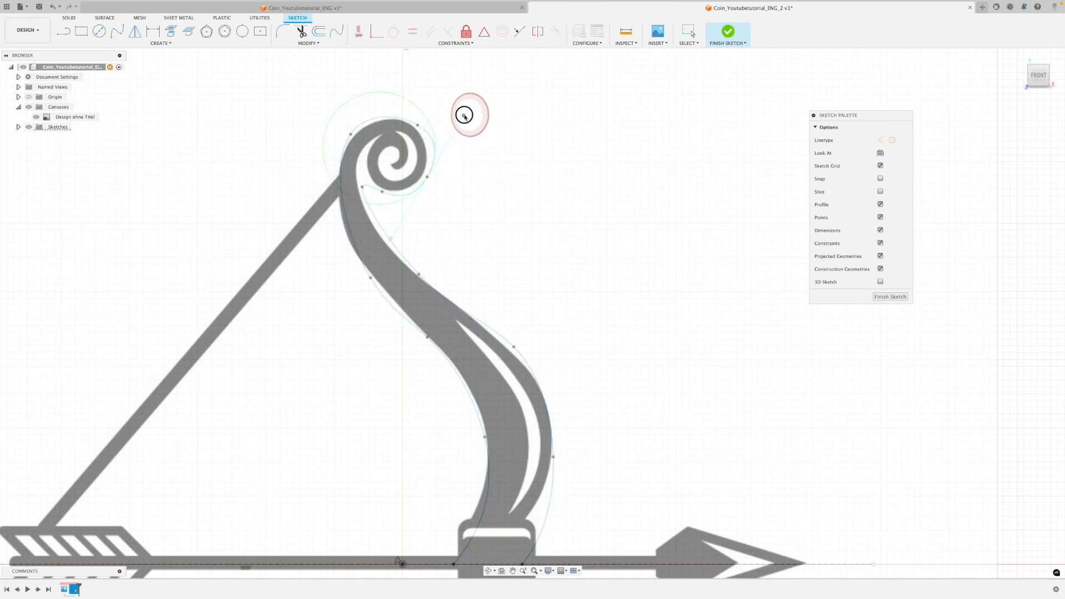
pyautogui.moveTo(435, 167); pyautogui.dragTo(458, 130)
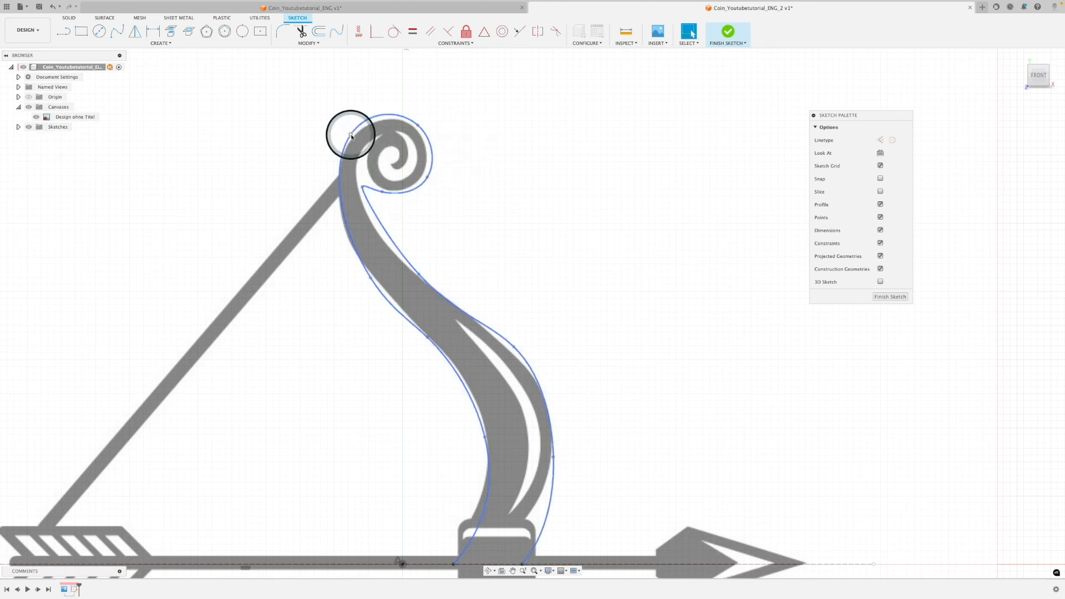
pyautogui.click(350, 136)
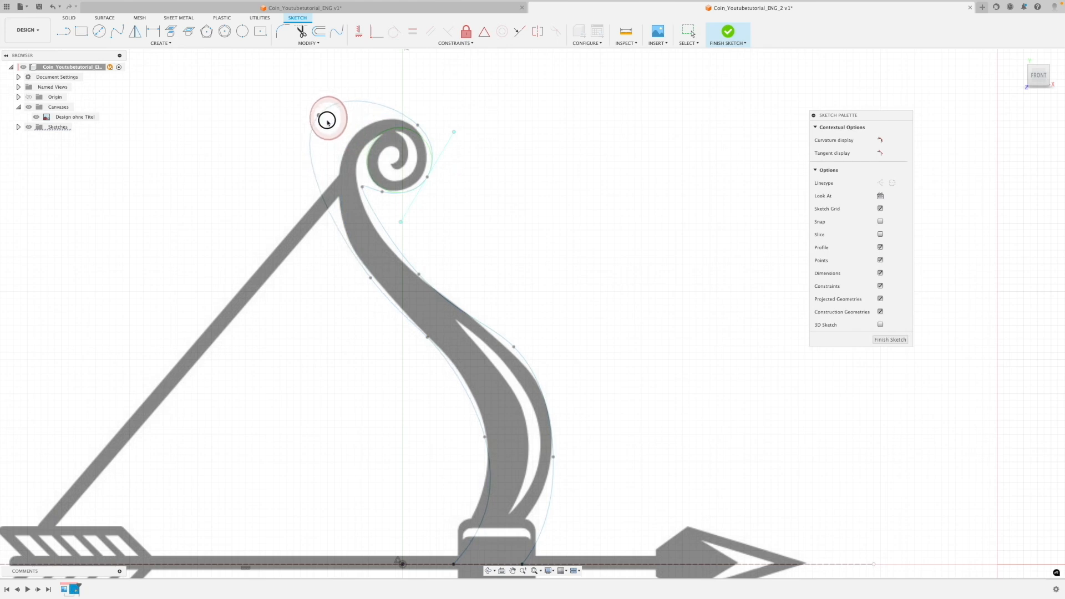
pyautogui.moveTo(350, 136)
pyautogui.mouseDown()
pyautogui.moveTo(319, 111)
pyautogui.moveTo(353, 139)
pyautogui.moveTo(331, 111)
pyautogui.moveTo(353, 128)
pyautogui.moveTo(315, 117)
pyautogui.moveTo(347, 137)
pyautogui.moveTo(311, 119)
pyautogui.moveTo(316, 197)
pyautogui.moveTo(344, 141)
pyautogui.mouseUp()
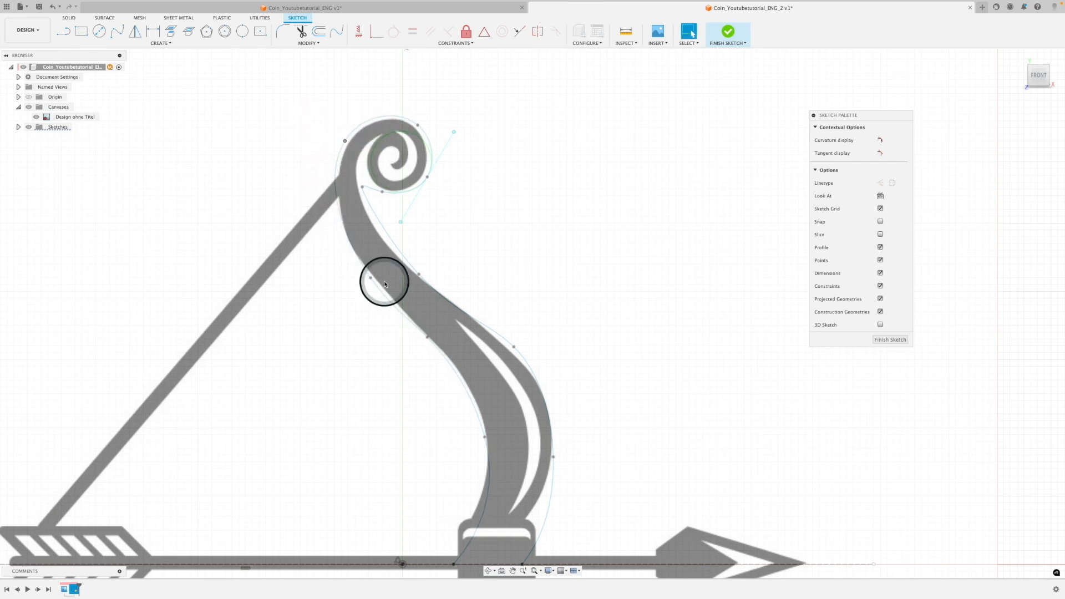
pyautogui.click(480, 247)
pyautogui.moveTo(480, 247); pyautogui.dragTo(495, 216, button='middle')
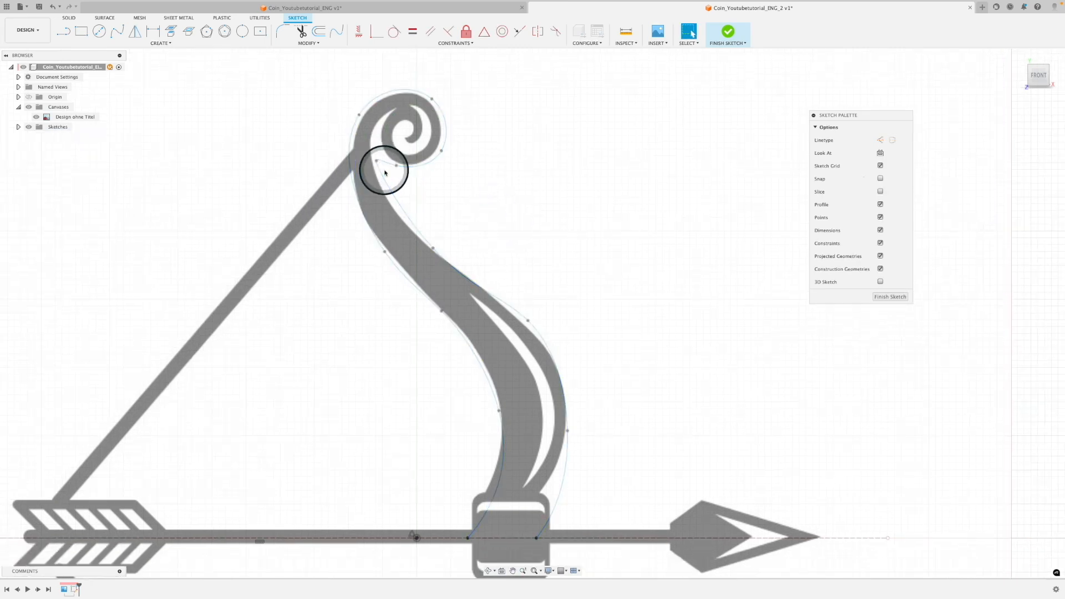
# - Reposition the spline's fit points along the lower limb section and adjust the tangent handles at both grip endpoints to follow the bow
pyautogui.click(495, 410)
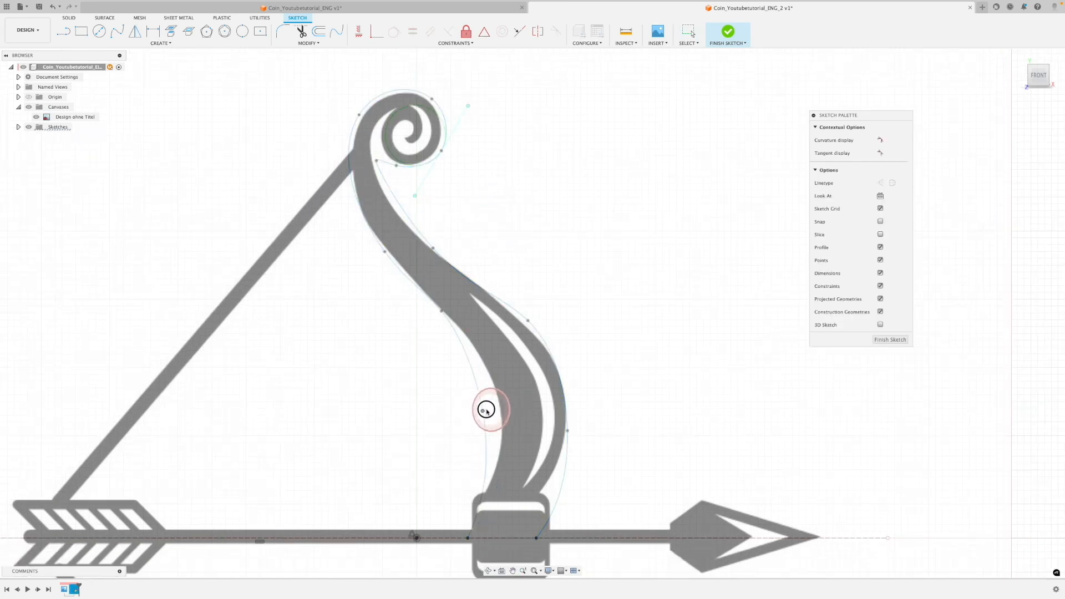
pyautogui.click(468, 538)
pyautogui.click(469, 538)
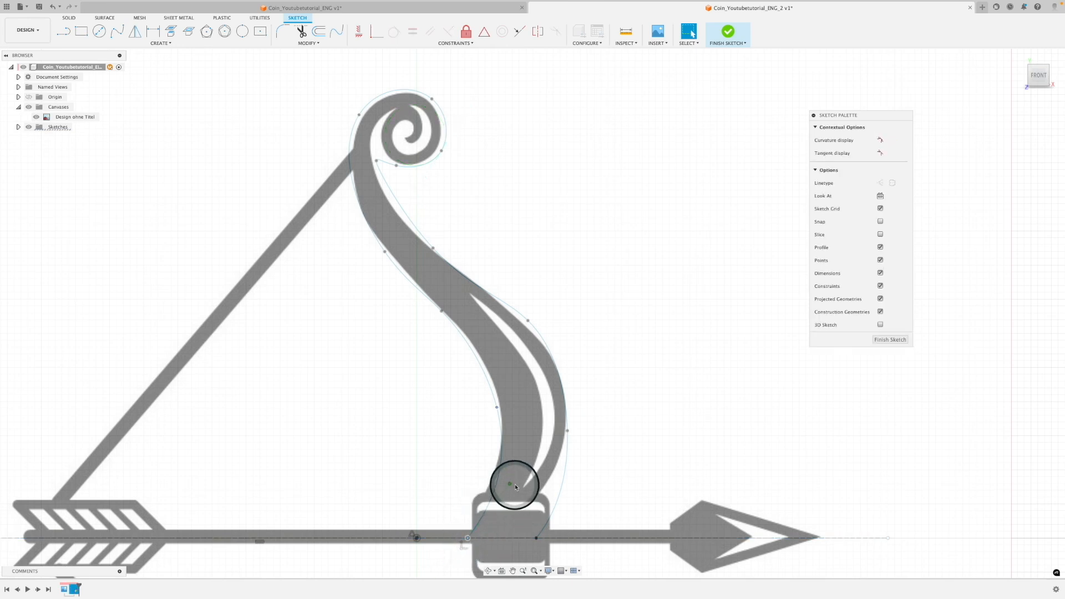
pyautogui.click(498, 475)
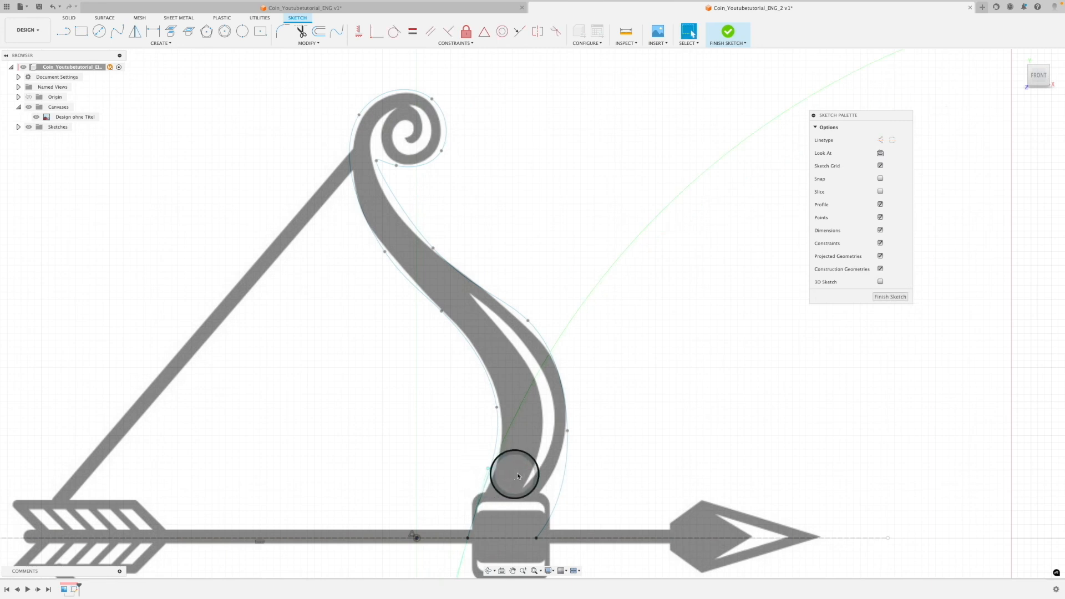
pyautogui.click(536, 538)
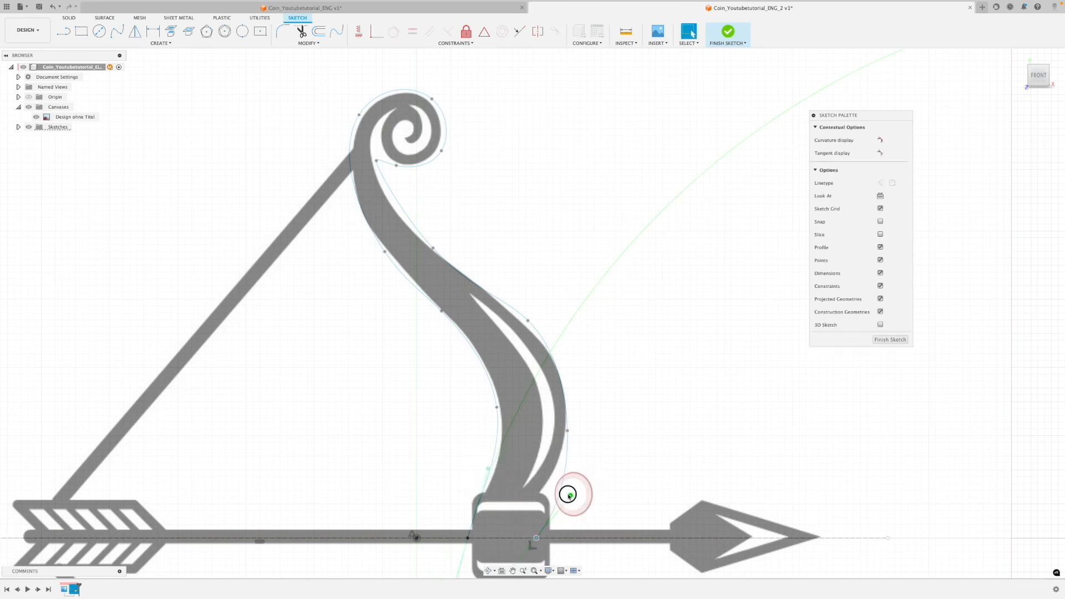
pyautogui.click(565, 490)
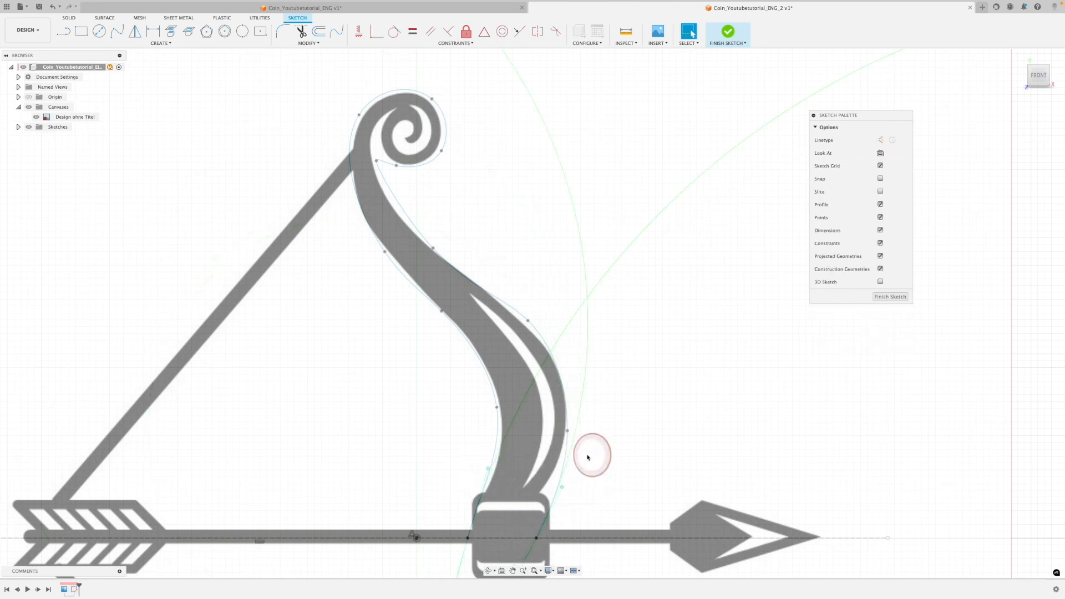
pyautogui.click(530, 320)
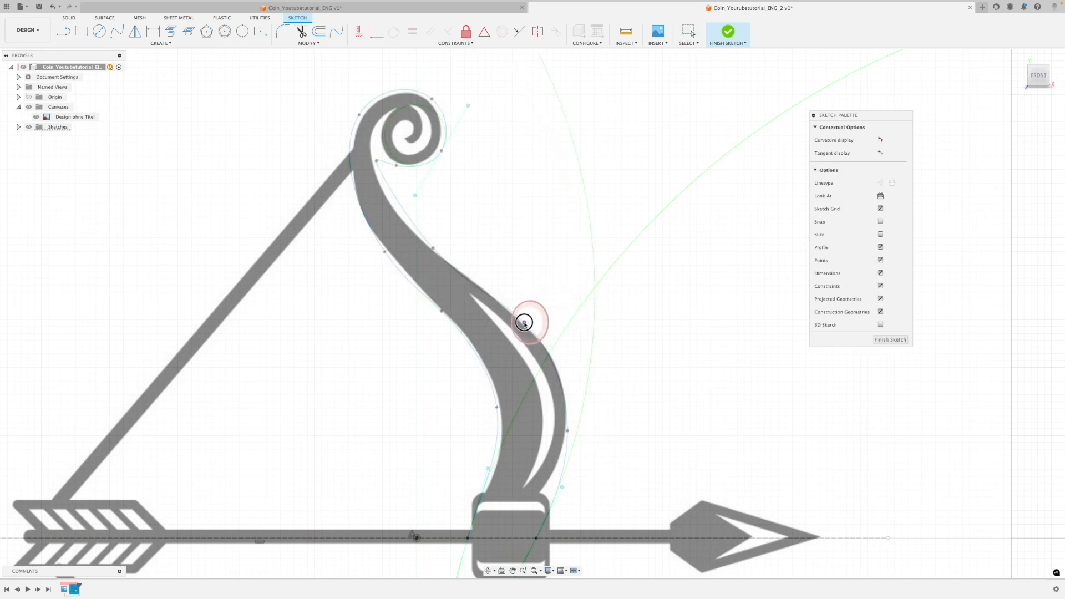
pyautogui.click(502, 229)
# - Reshape the spline in the notch below the curl by adjusting the tangent handle of the innermost fit point
pyautogui.scroll(5, 392, 153)
pyautogui.click(355, 171)
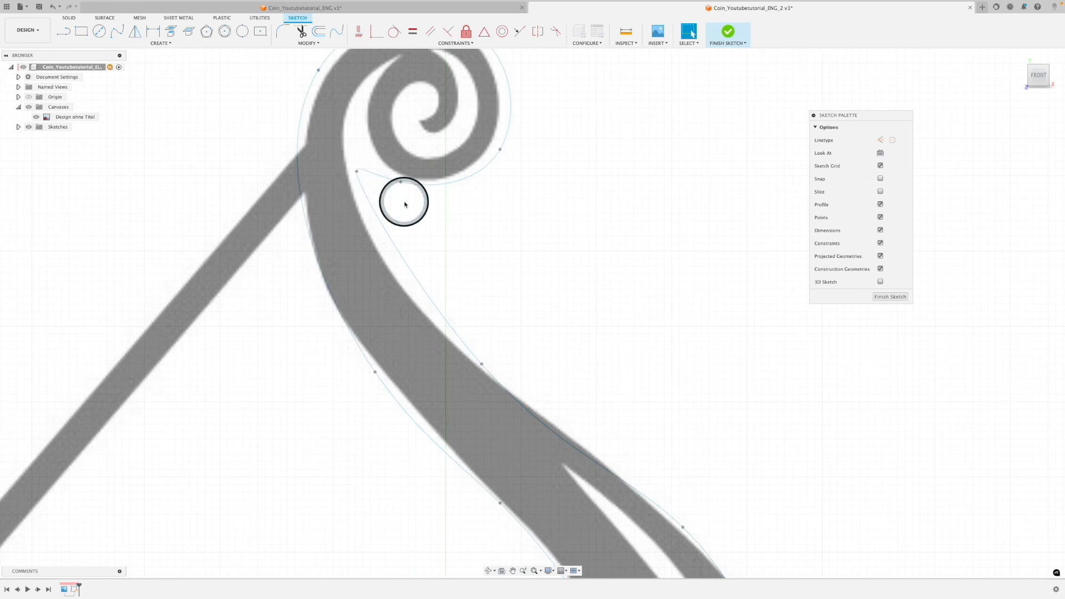
pyautogui.moveTo(404, 201); pyautogui.dragTo(432, 232, button='middle')
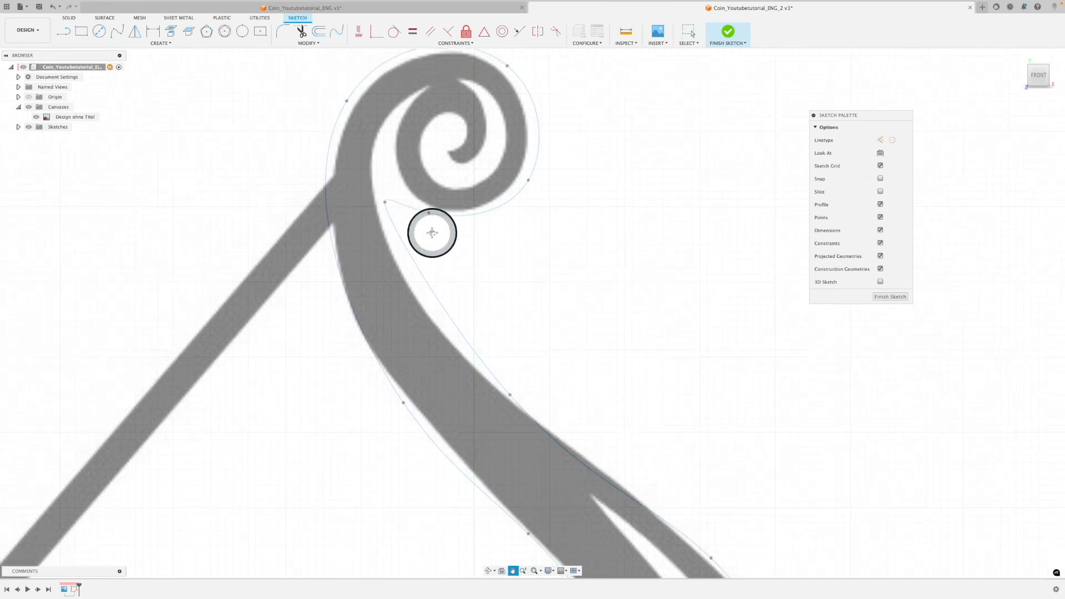
pyautogui.click(384, 203)
pyautogui.moveTo(384, 233); pyautogui.dragTo(375, 254)
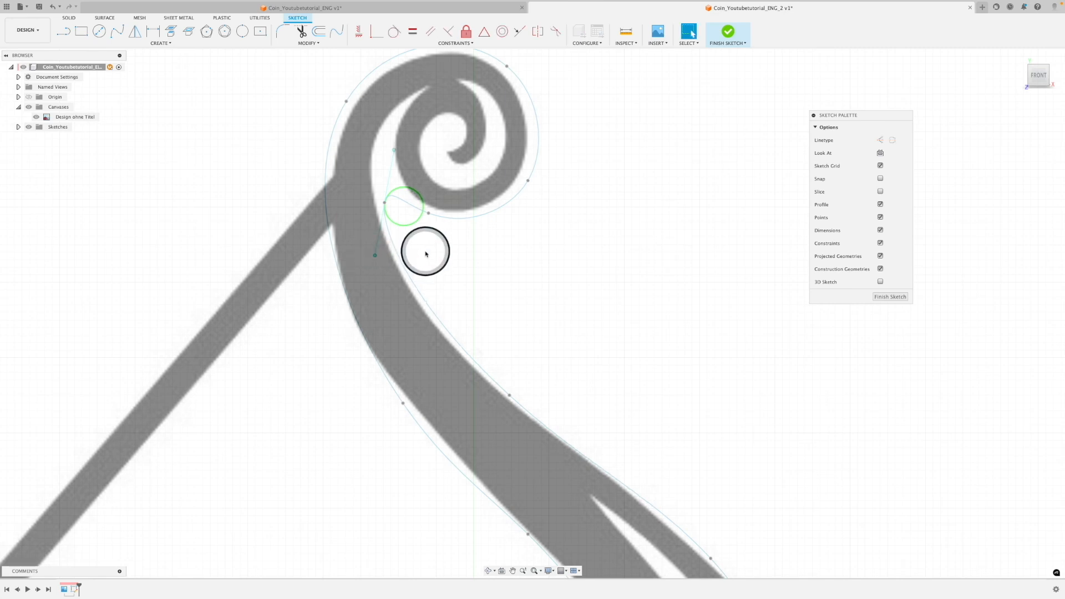
pyautogui.scroll(-2, 423, 250)
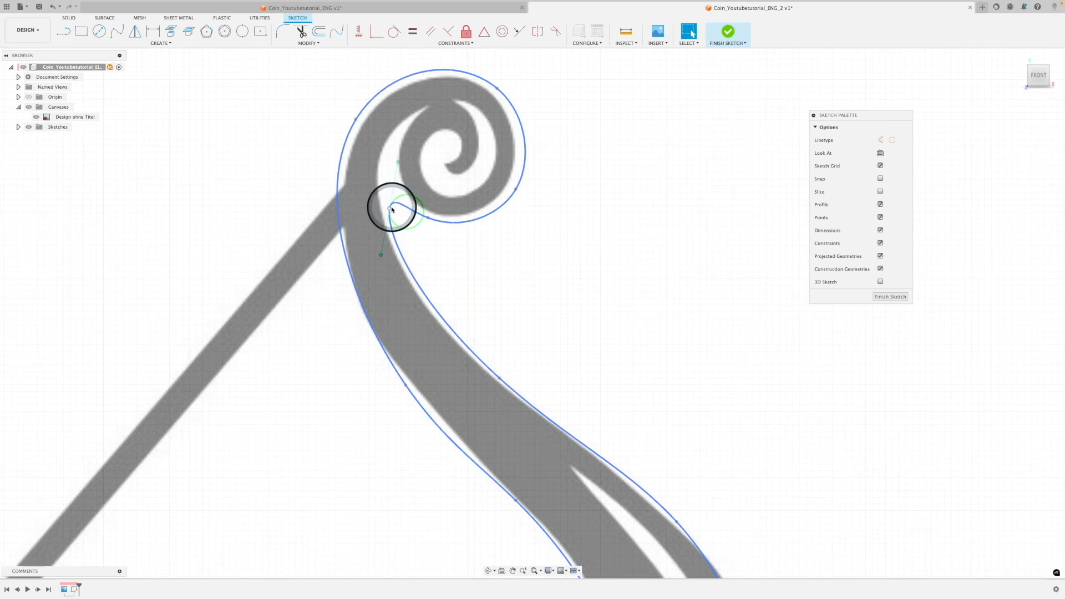
pyautogui.moveTo(398, 162); pyautogui.dragTo(398, 151)
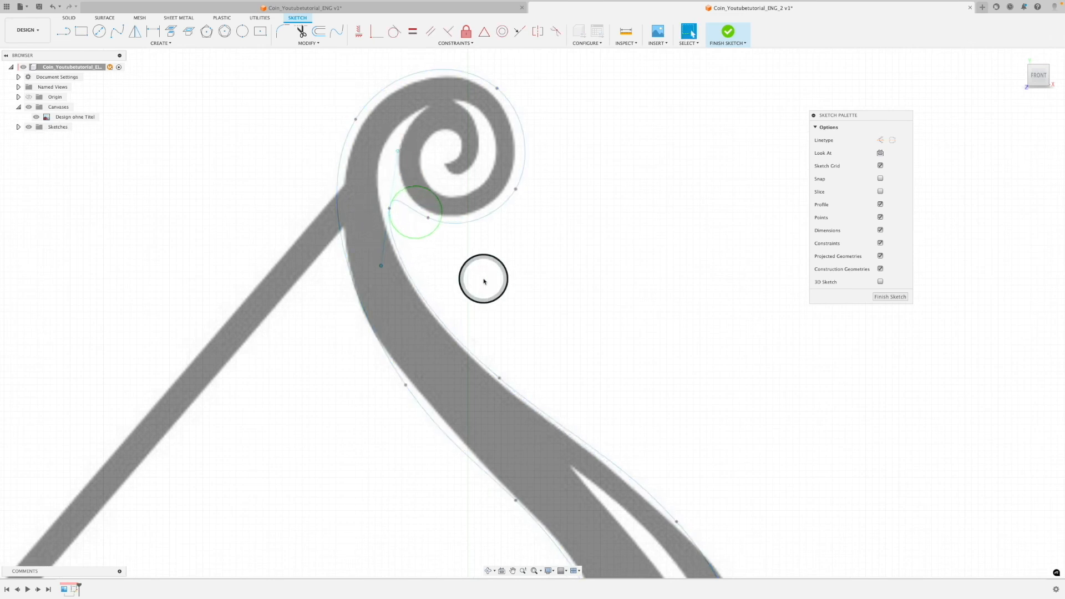
# - Trace the upper half of the arrow's fletching with a fit point spline that starts and ends on the construction line
pyautogui.scroll(-3, 485, 278)
pyautogui.scroll(-3, 512, 259)
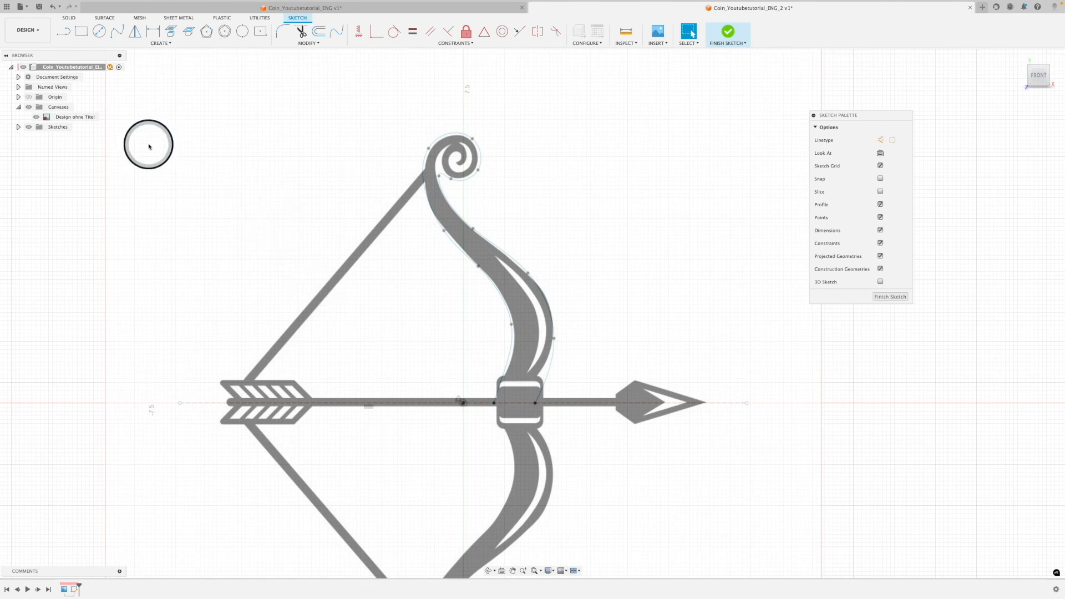
pyautogui.click(116, 32)
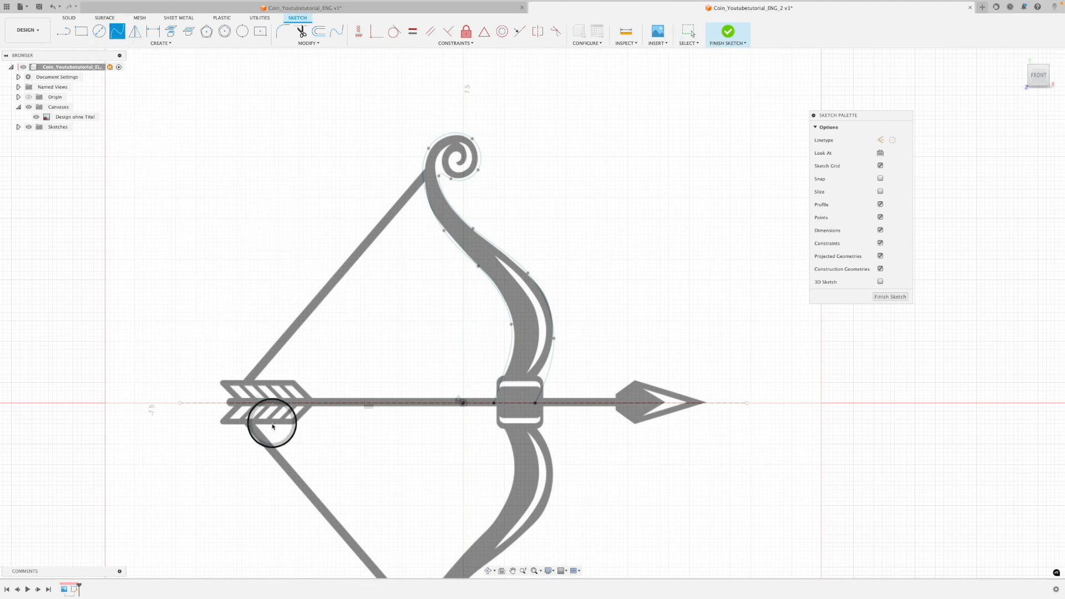
pyautogui.scroll(3, 268, 420)
pyautogui.moveTo(282, 341); pyautogui.dragTo(398, 302, button='middle')
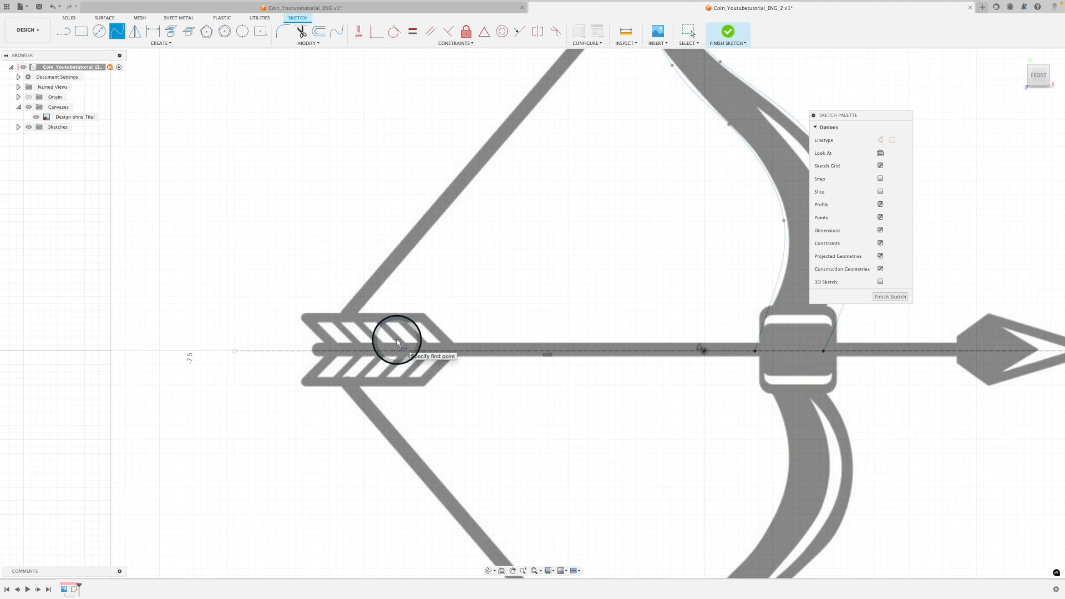
pyautogui.scroll(3, 397, 338)
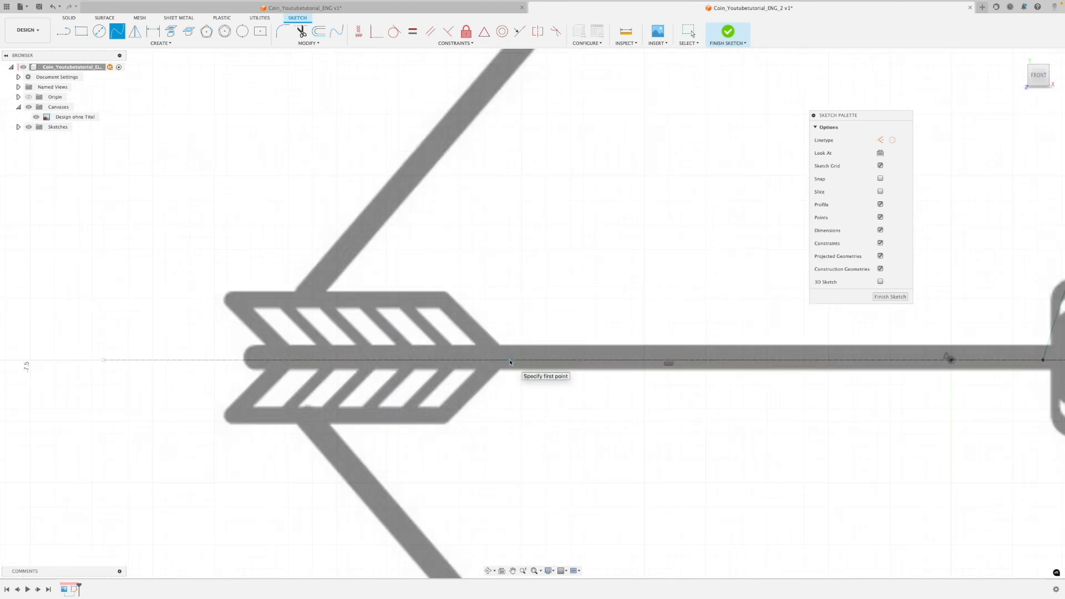
pyautogui.click(509, 359)
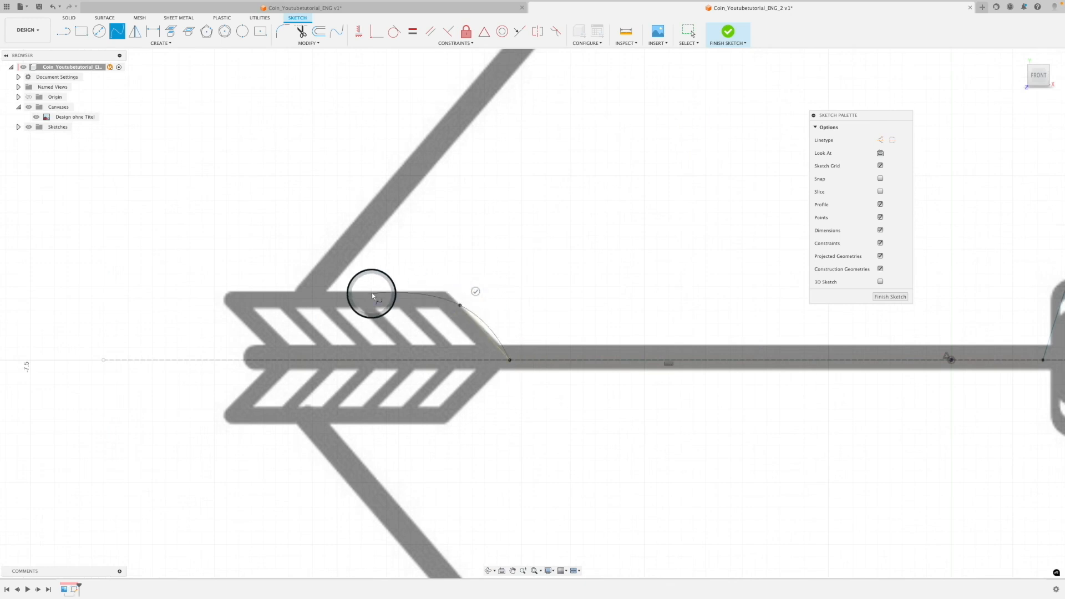
pyautogui.click(348, 293)
pyautogui.click(230, 293)
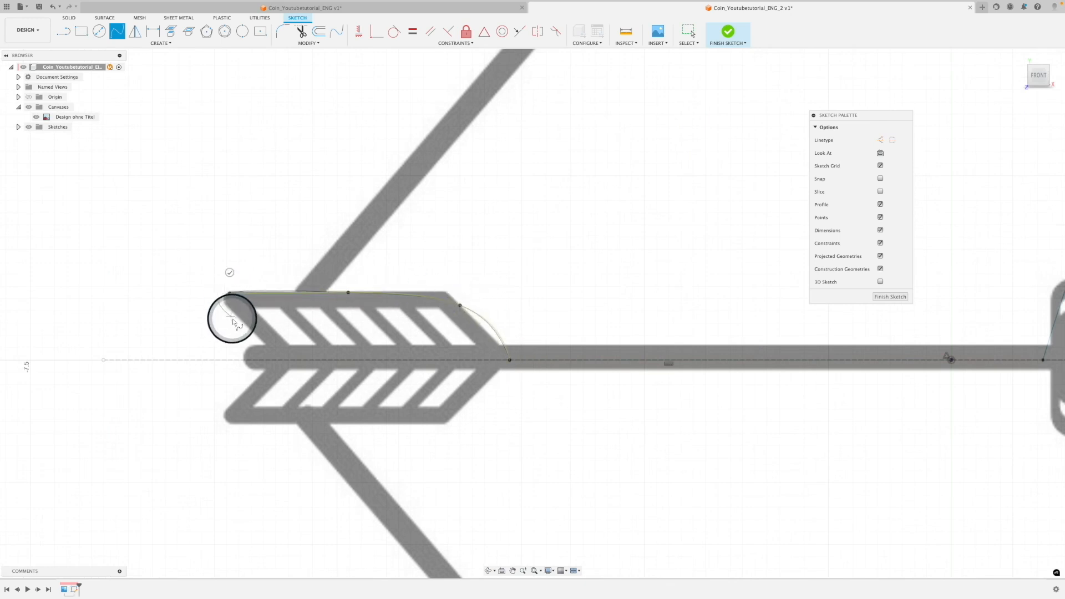
pyautogui.doubleClick(262, 359)
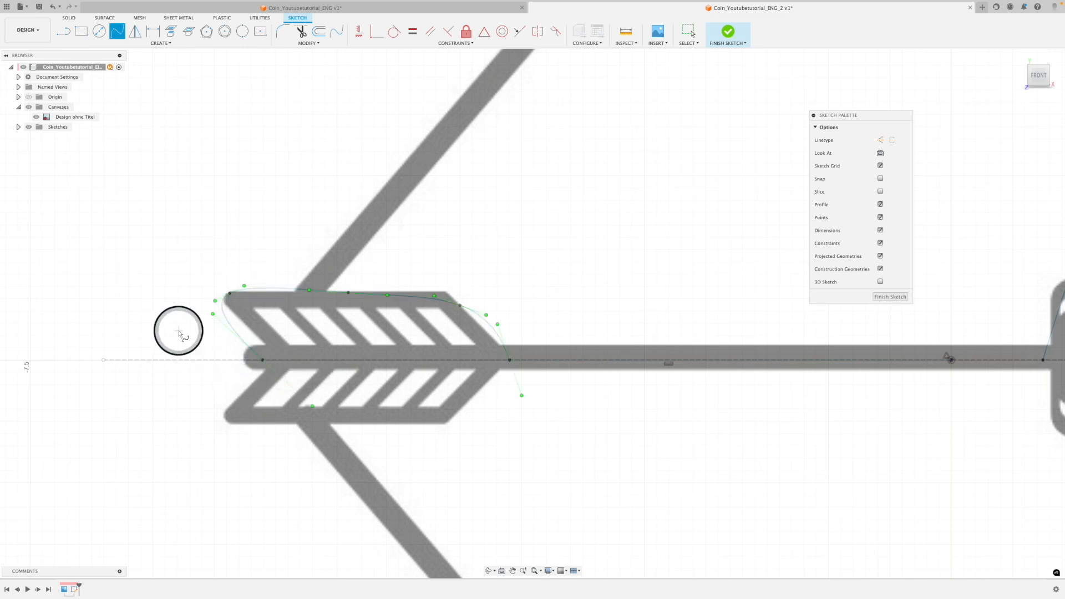
# - Move the fletching spline's front corner fit point and middle top fit point so the curve follows the fletching's upper and front edges
pyautogui.scroll(-1, 178, 331)
pyautogui.moveTo(179, 331); pyautogui.dragTo(280, 340, button='middle')
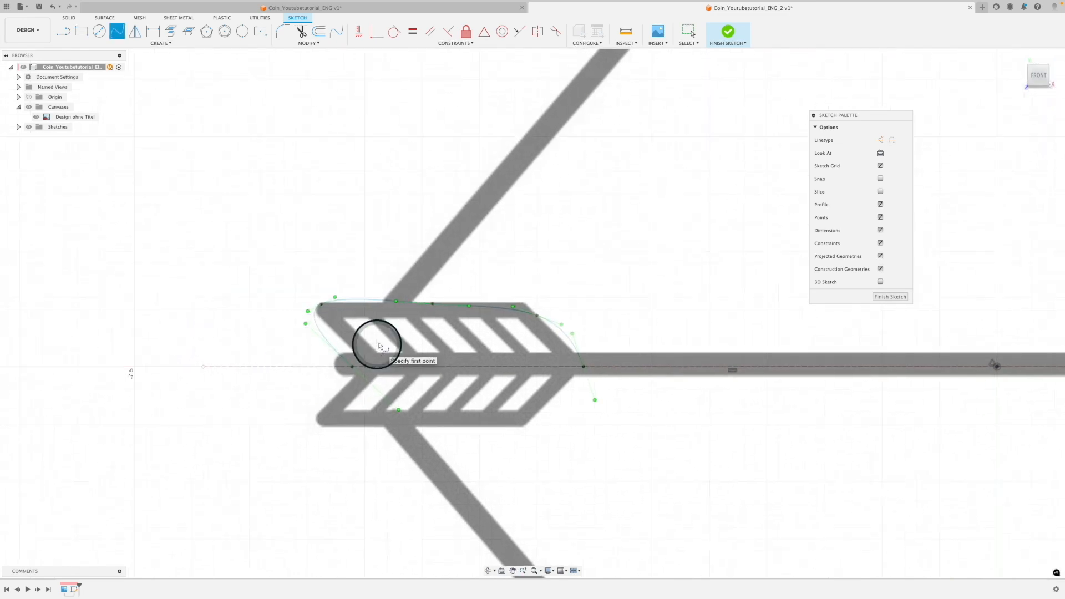
pyautogui.scroll(-2, 493, 265)
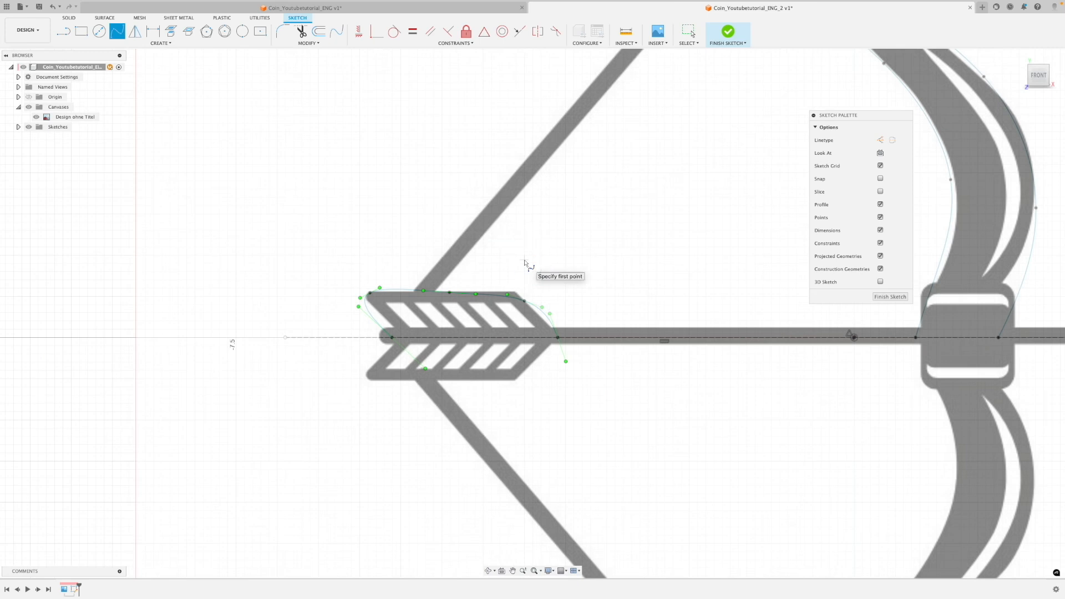
pyautogui.moveTo(516, 264); pyautogui.dragTo(542, 268)
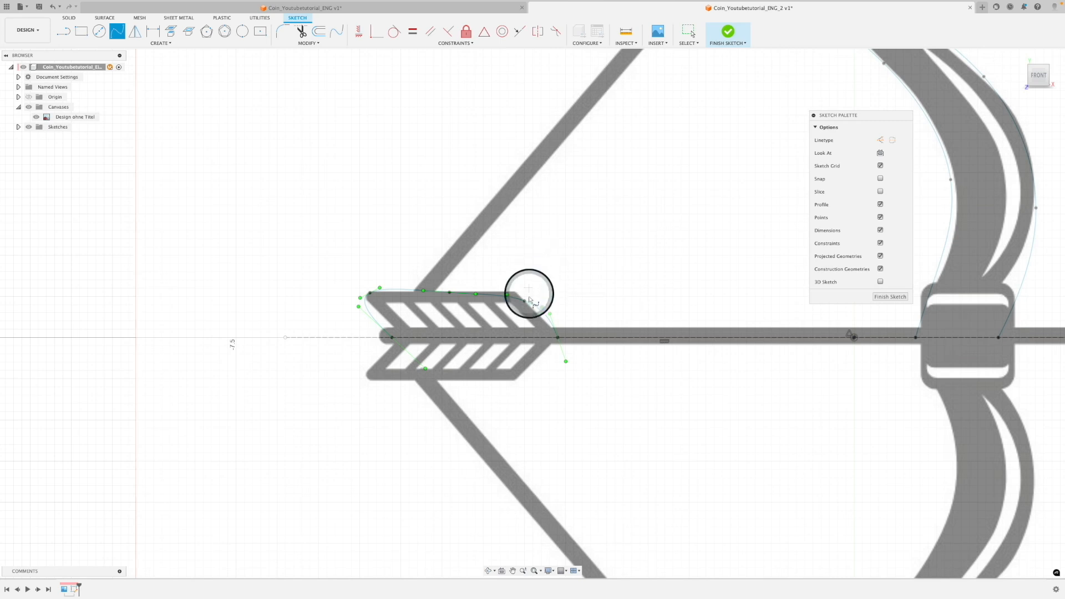
pyautogui.scroll(3, 526, 302)
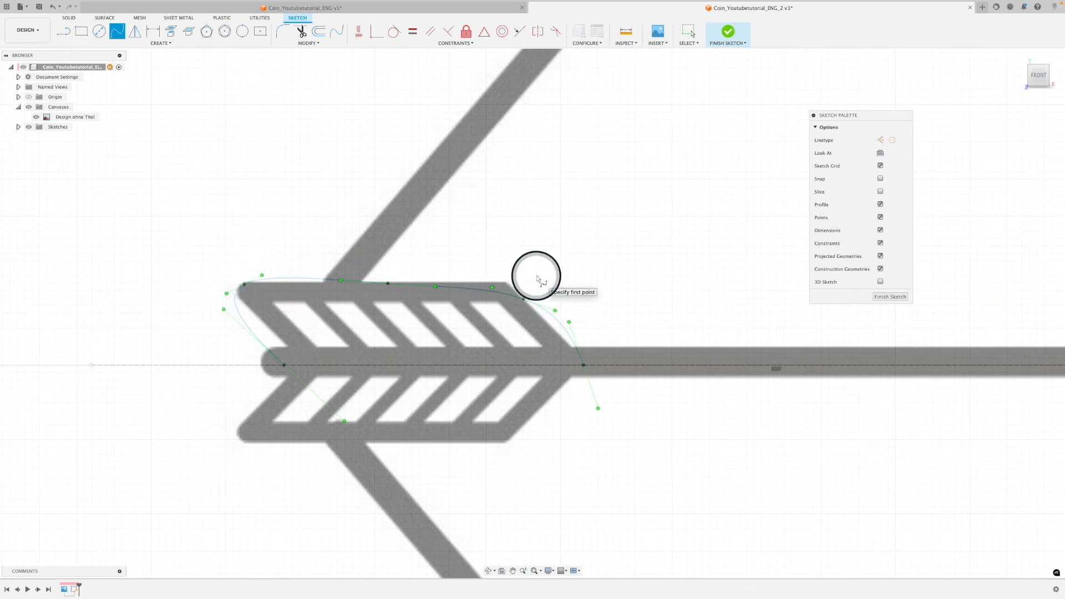
pyautogui.press('Escape')
pyautogui.scroll(2, 526, 301)
pyautogui.click(523, 299)
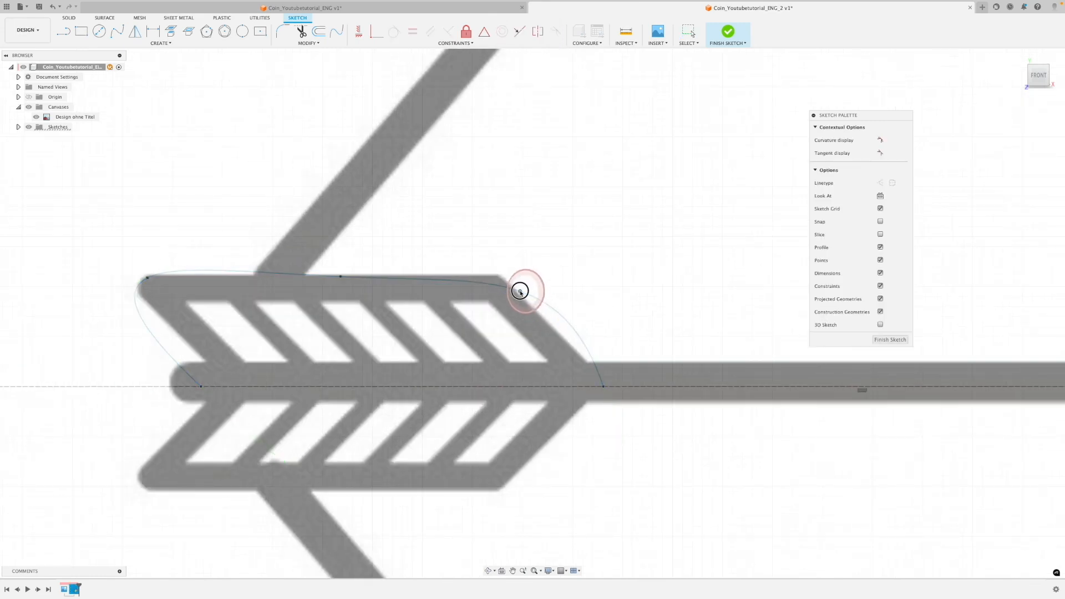
pyautogui.click(505, 279)
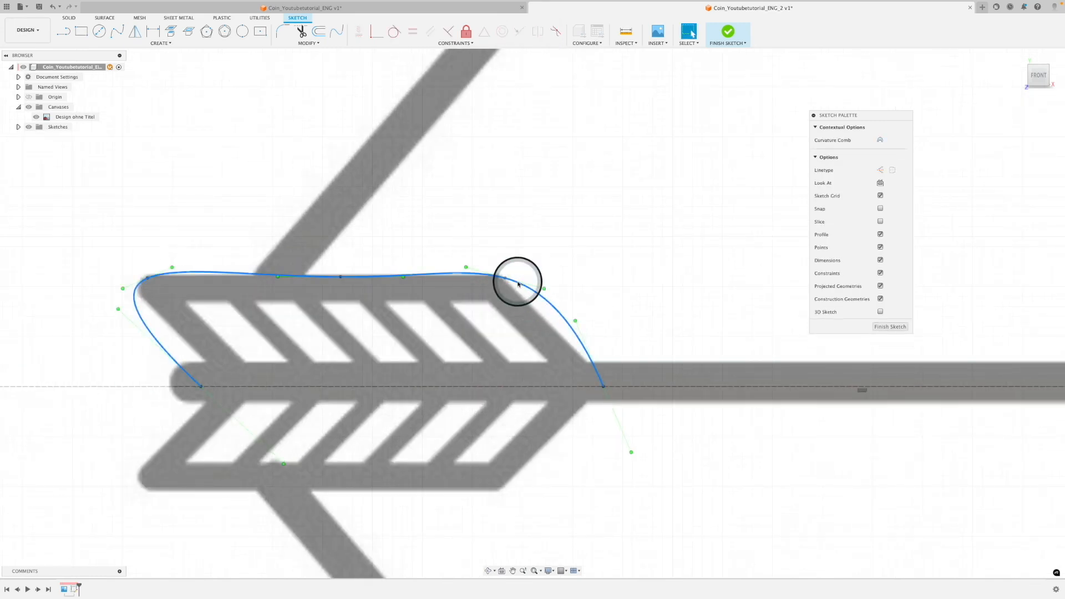
pyautogui.moveTo(544, 288); pyautogui.dragTo(506, 284)
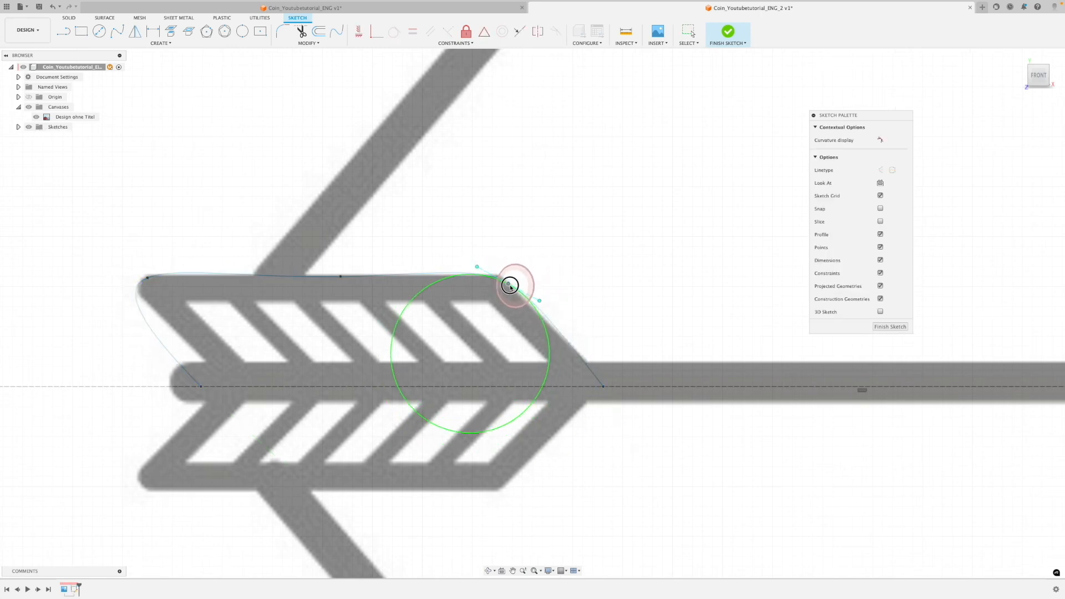
pyautogui.moveTo(341, 280); pyautogui.dragTo(337, 276)
pyautogui.click(185, 240)
# - Adjust the tangent handle at the fletching spline's rear endpoint and shift the rear corner fit point outward to match the canvas
pyautogui.click(199, 384)
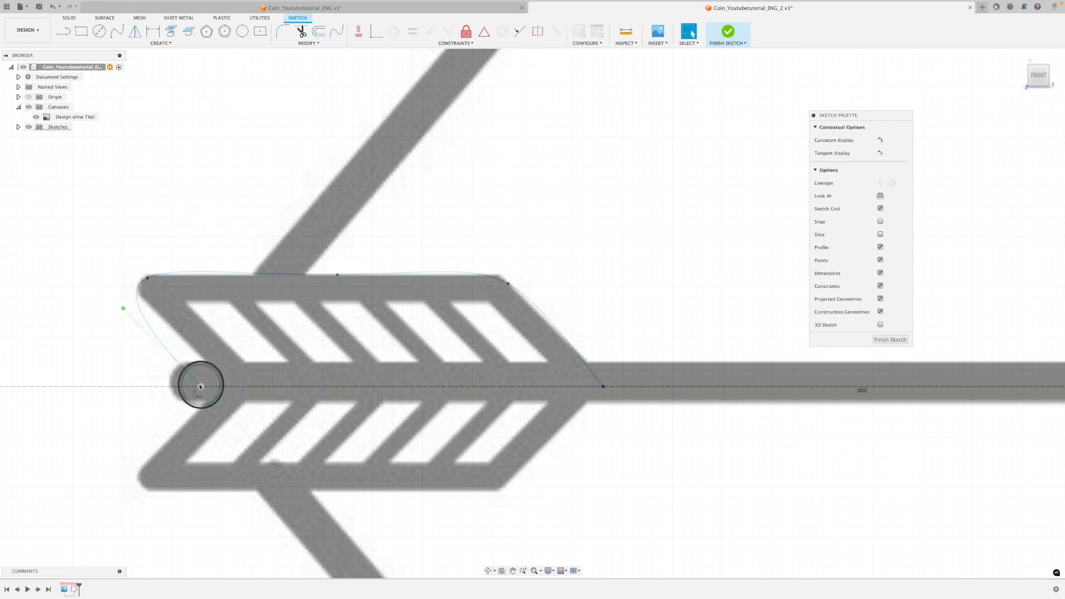
pyautogui.moveTo(124, 312); pyautogui.dragTo(185, 327)
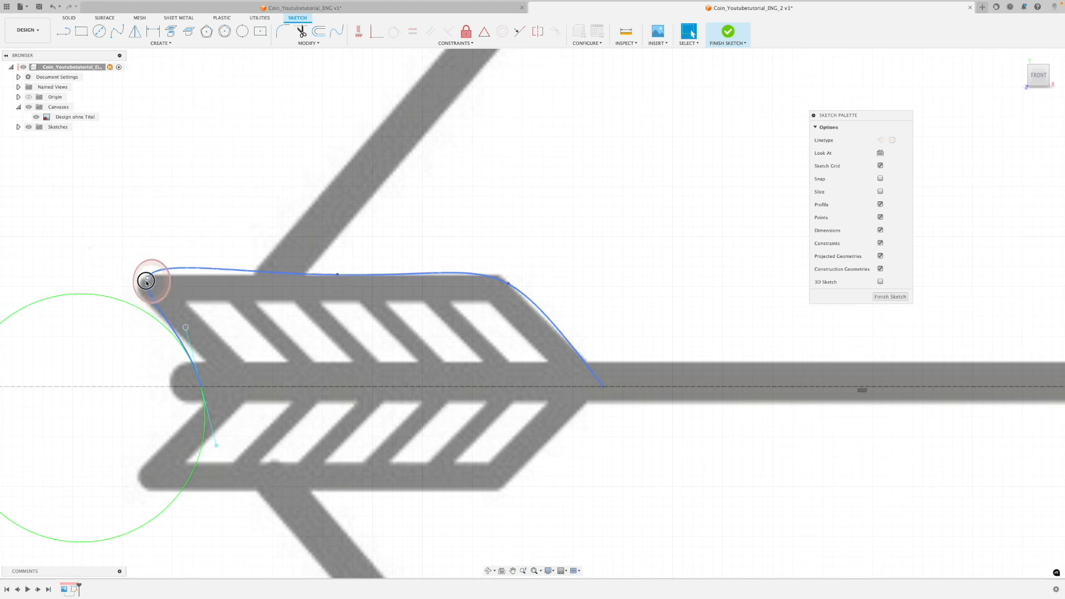
pyautogui.click(146, 281)
pyautogui.click(272, 248)
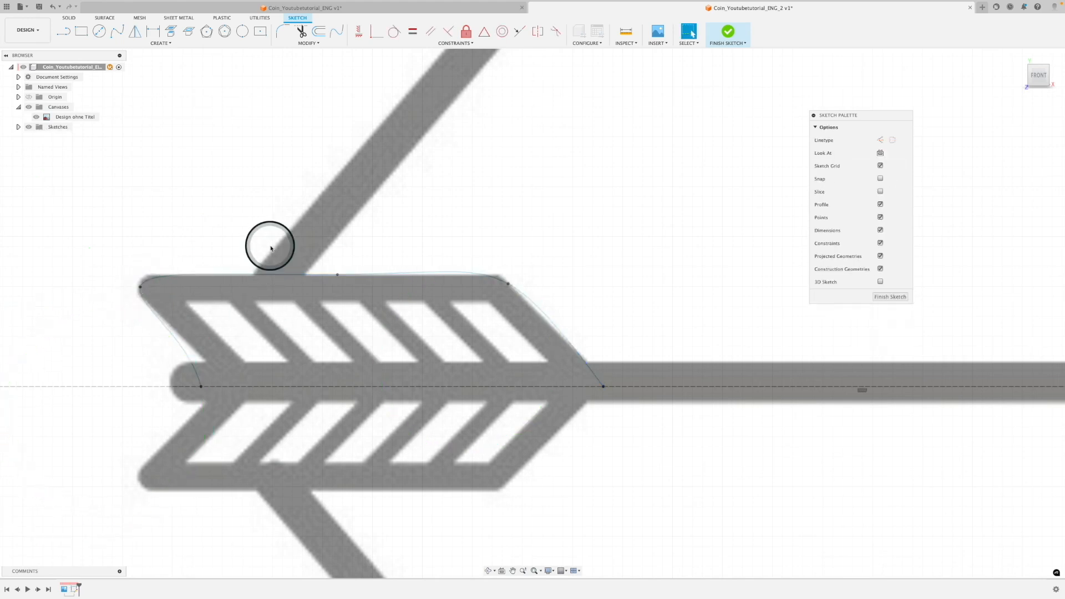
# - Examine the traced fletching and bow limb outlines against the canvas image
pyautogui.scroll(-3, 271, 248)
pyautogui.scroll(-5, 320, 267)
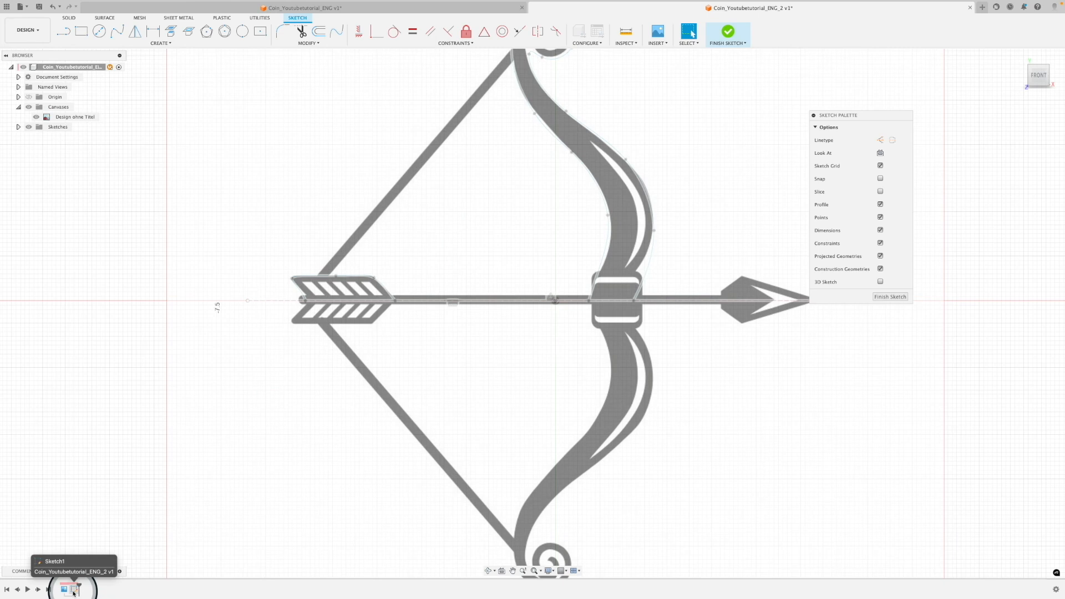
pyautogui.scroll(3, 305, 334)
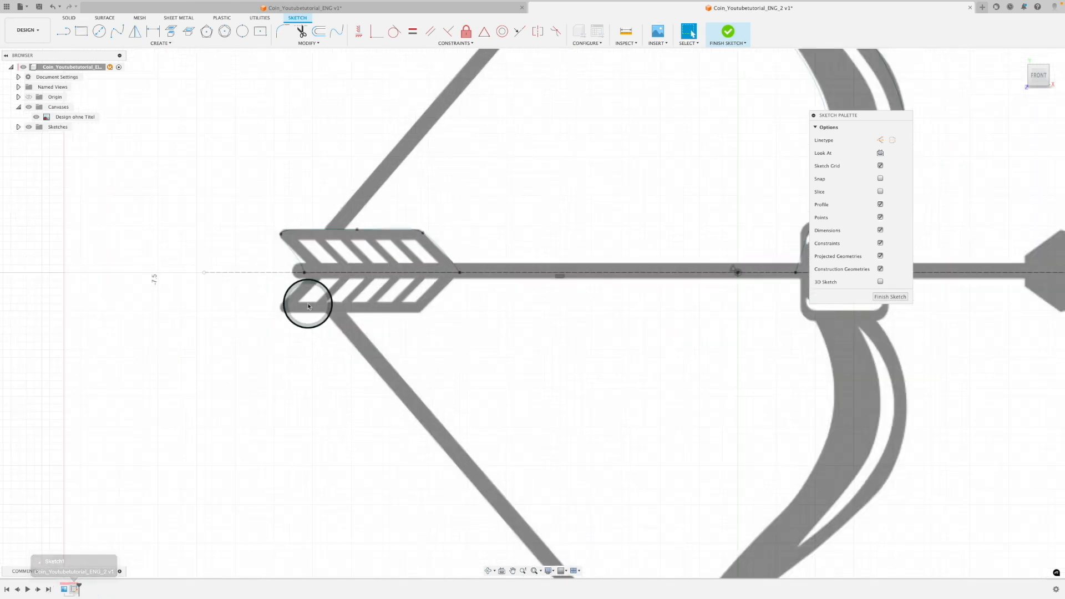
pyautogui.scroll(3, 288, 290)
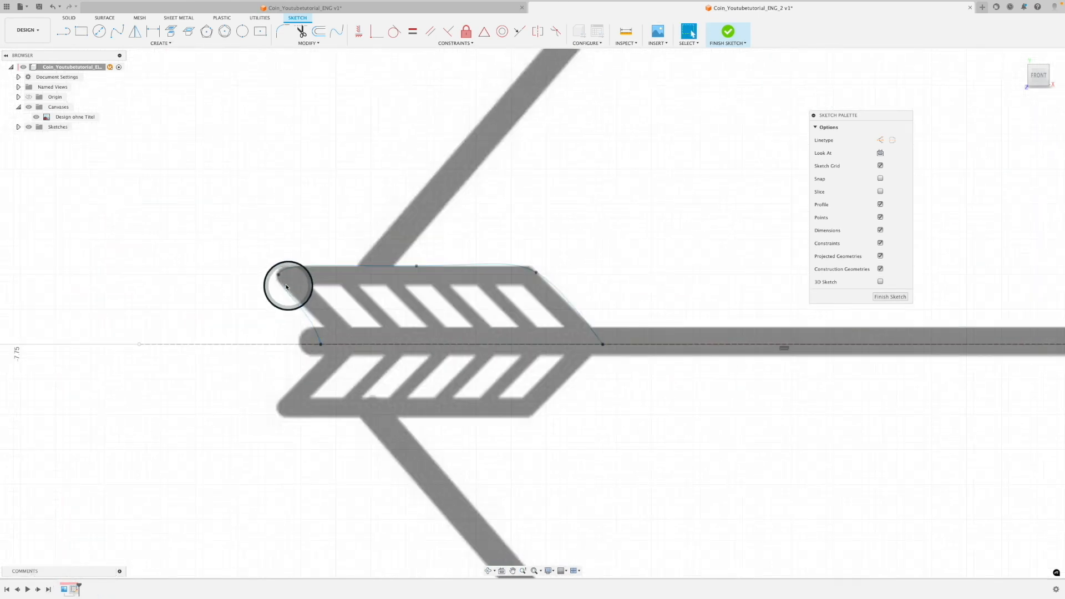
pyautogui.scroll(-5, 477, 391)
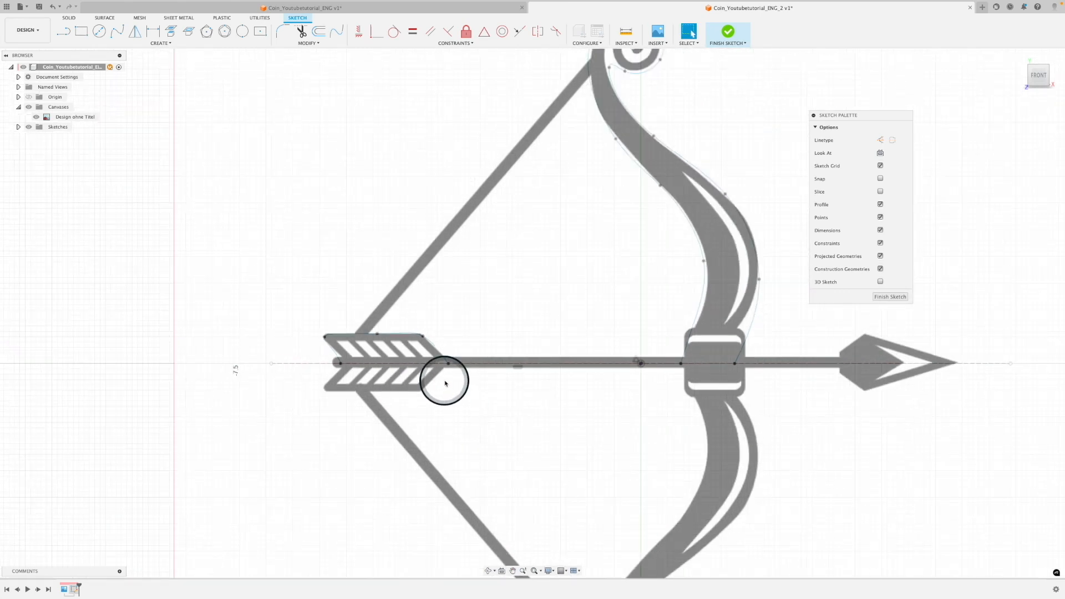
pyautogui.scroll(5, 445, 382)
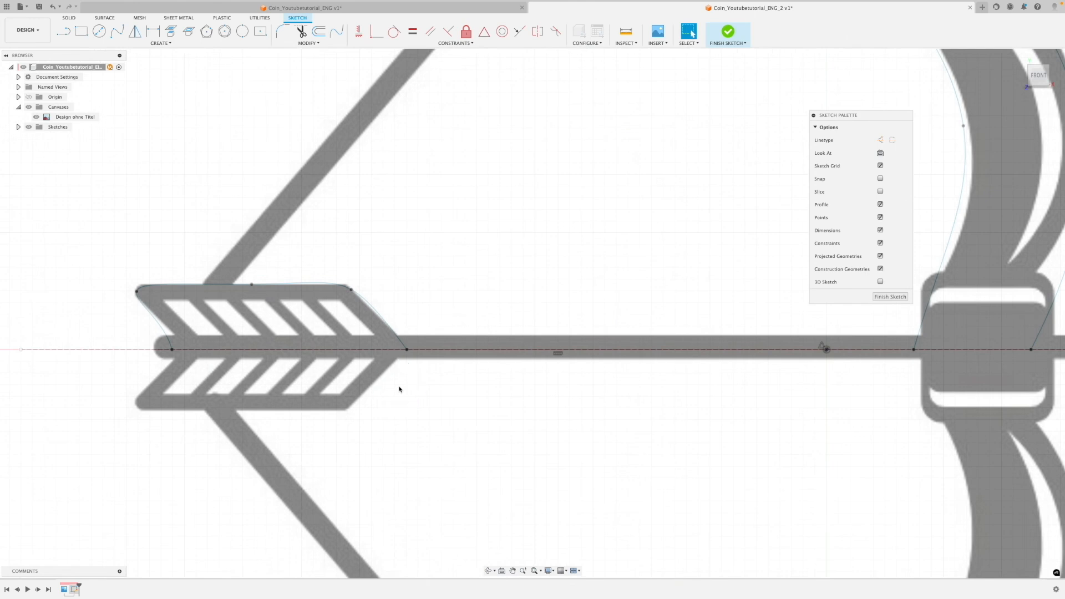
pyautogui.scroll(-4, 399, 389)
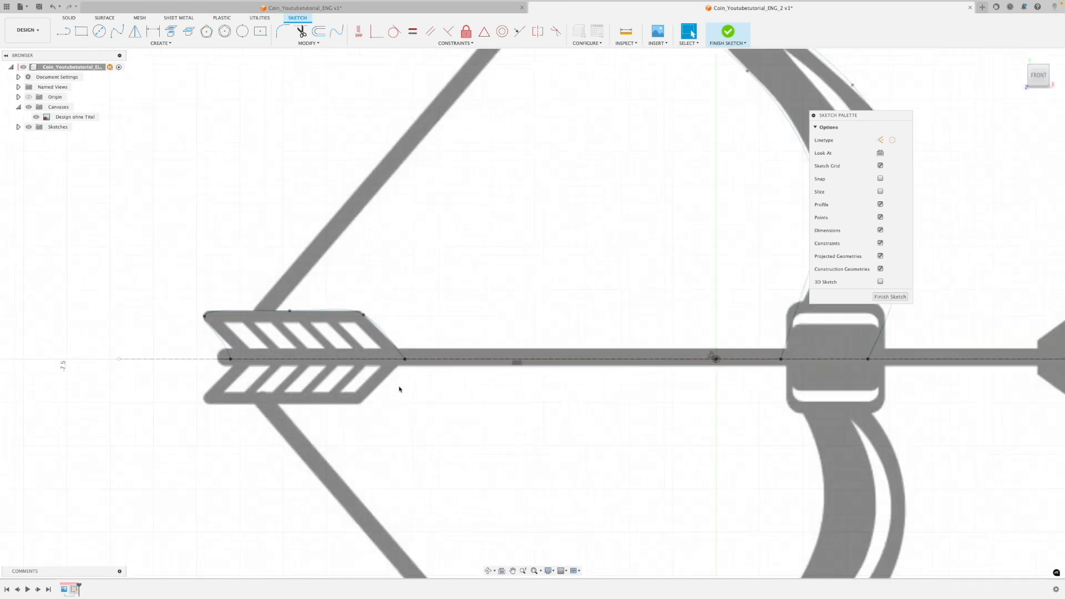
pyautogui.moveTo(535, 316); pyautogui.dragTo(483, 336, button='middle')
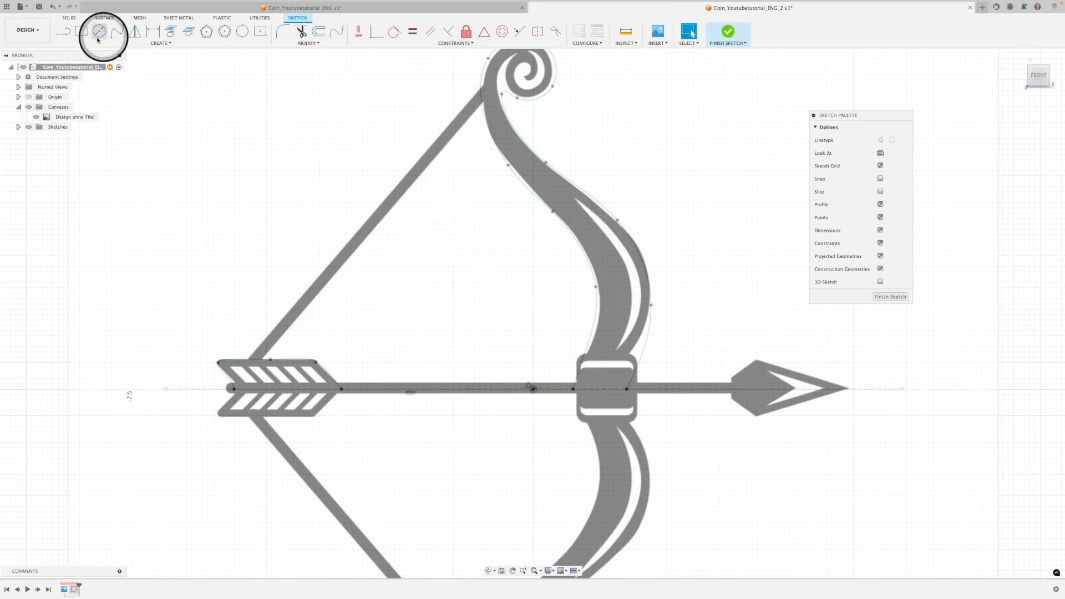
# - Draw a line along the upper bowstring's outer edge, from the bow limb spline below the curl to the fletching spline
pyautogui.click(62, 31)
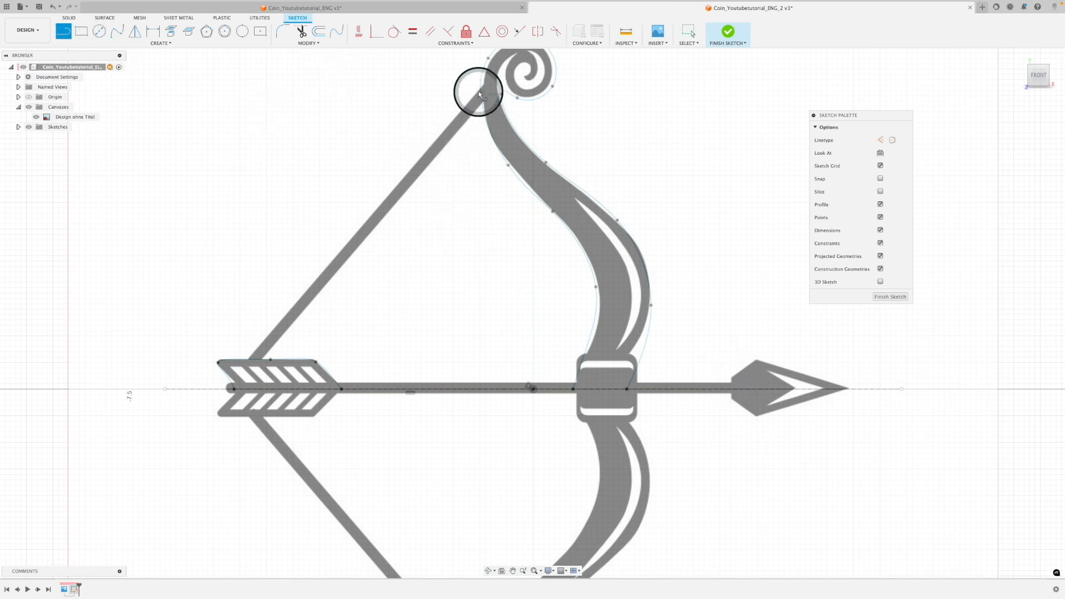
pyautogui.scroll(10, 480, 88)
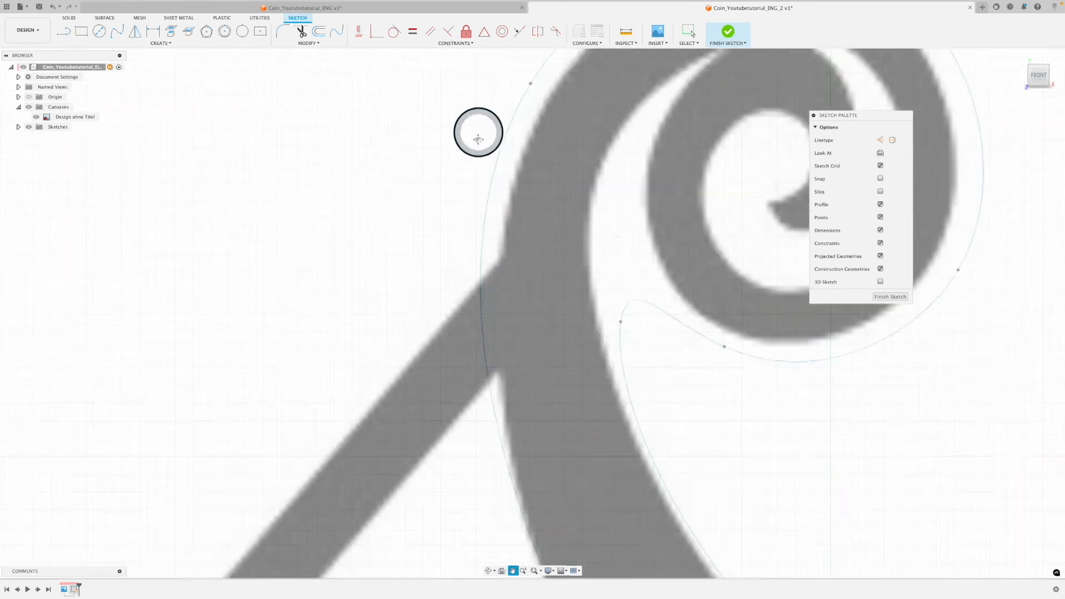
pyautogui.moveTo(476, 360); pyautogui.dragTo(466, 165, button='middle')
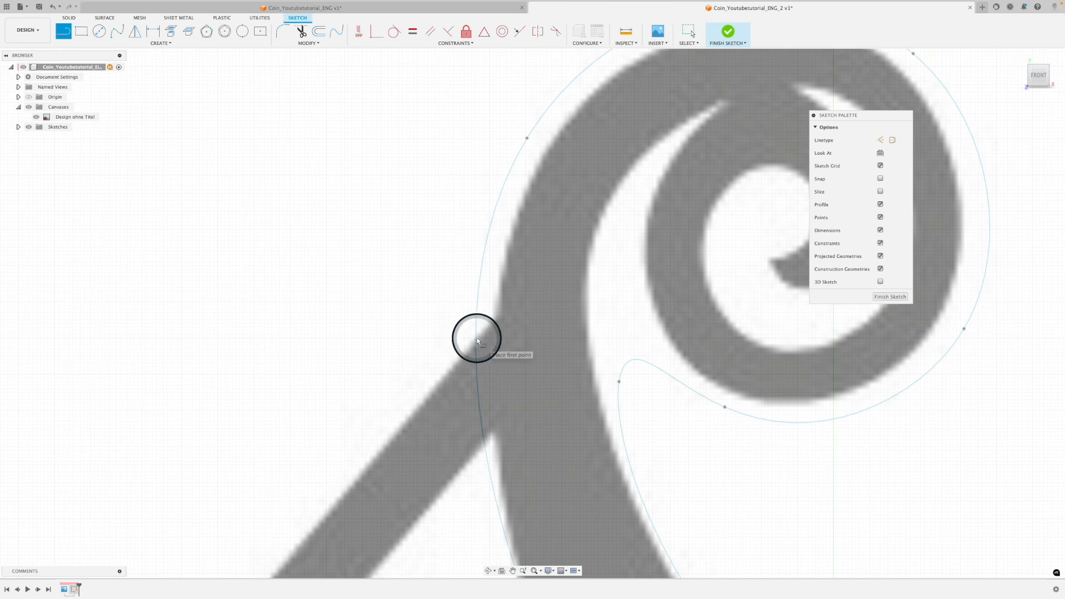
pyautogui.click(477, 337)
pyautogui.scroll(-10, 451, 221)
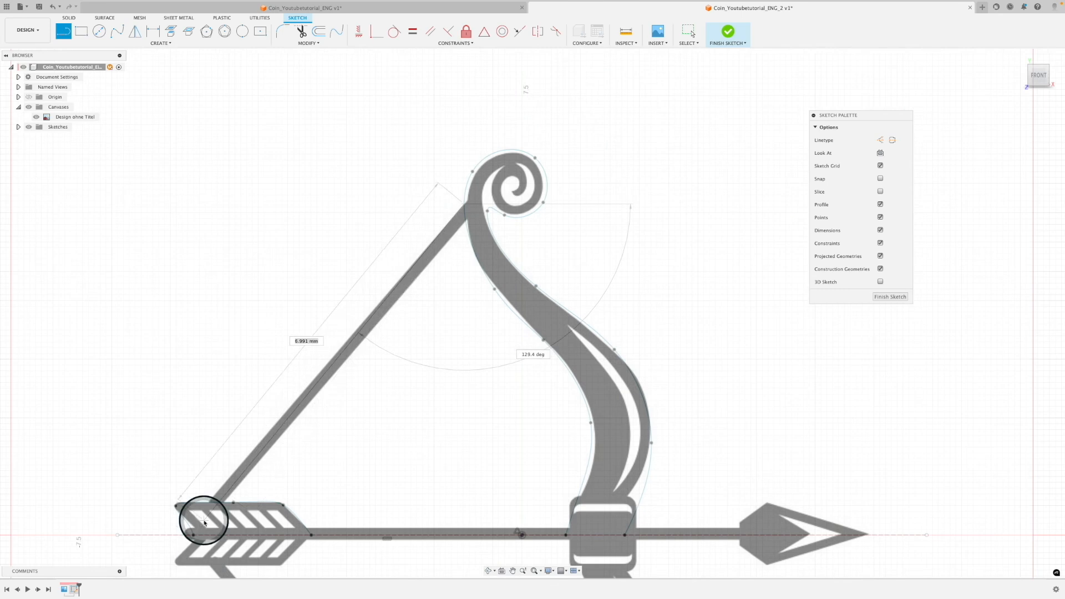
pyautogui.scroll(10, 202, 516)
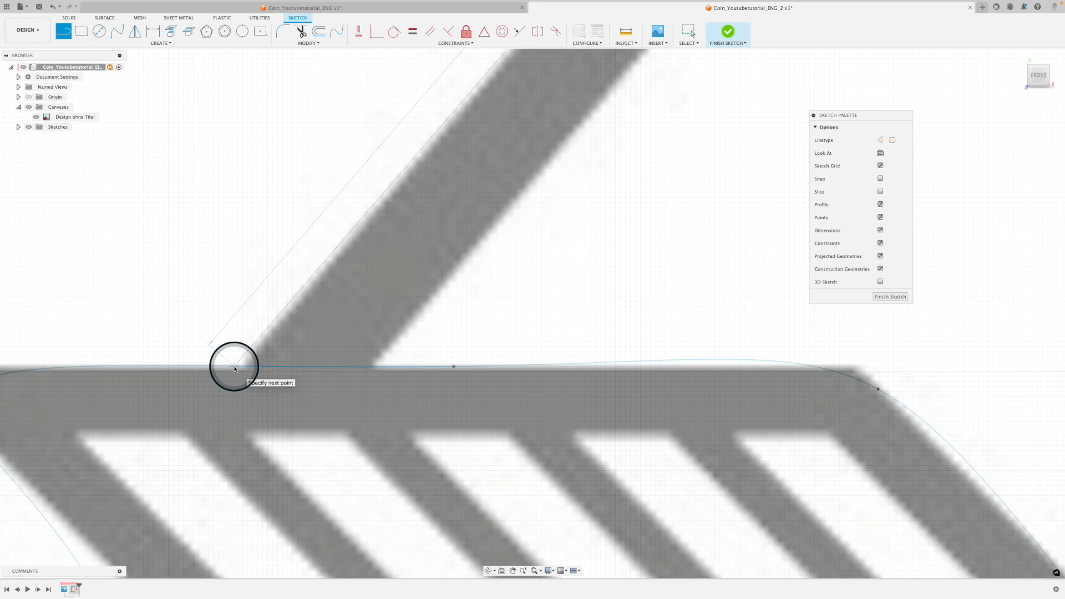
pyautogui.scroll(5, 235, 368)
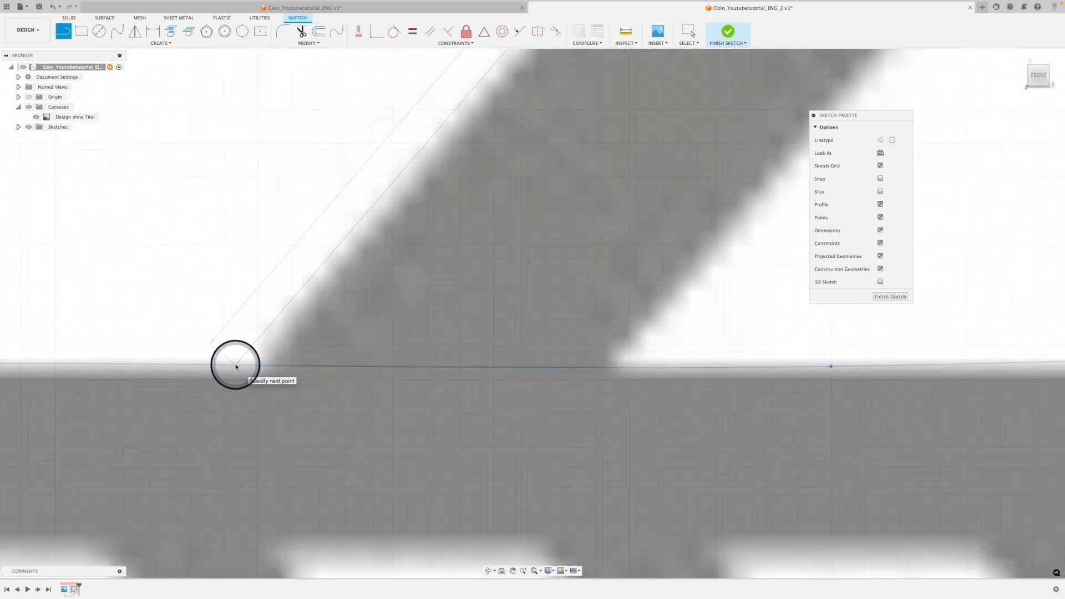
pyautogui.scroll(-6, 236, 366)
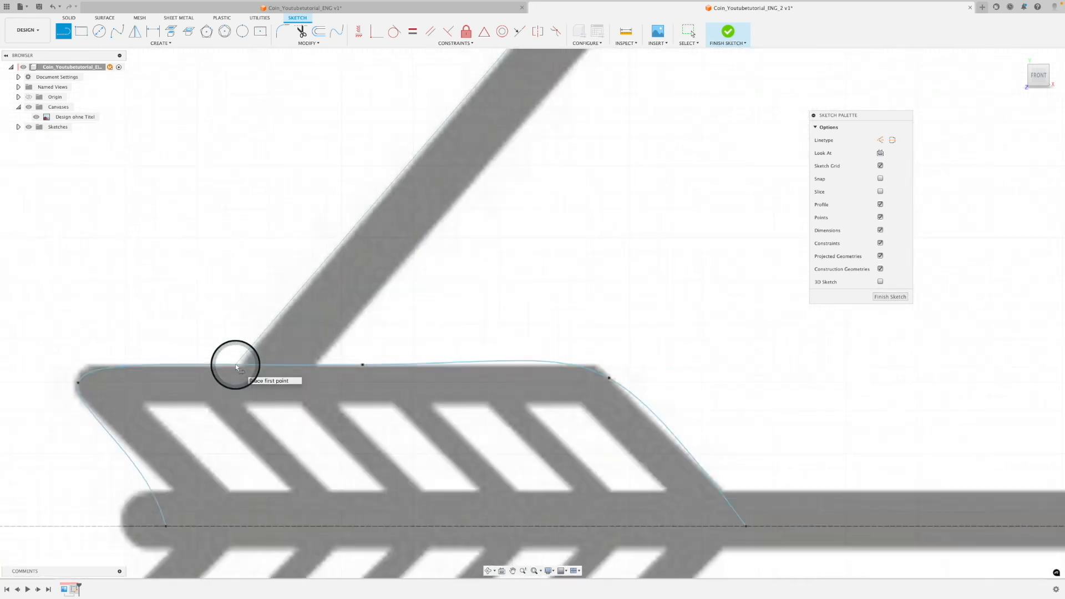
# - Draw a line about 6.3 mm long along the upper bowstring's inner edge, from the bow limb spline to the fletching spline
pyautogui.scroll(3, 488, 194)
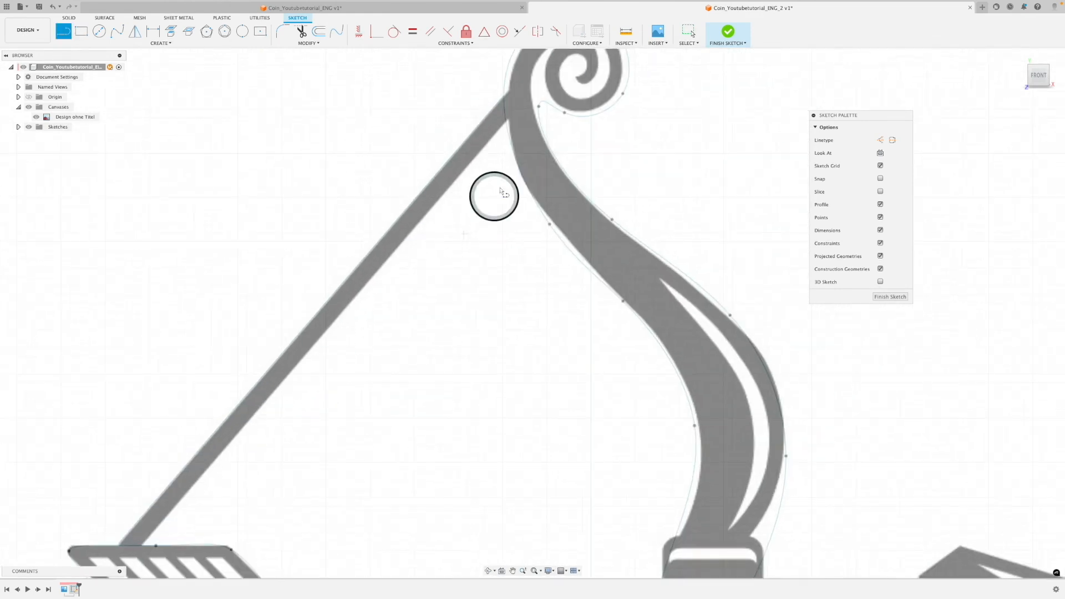
pyautogui.click(507, 124)
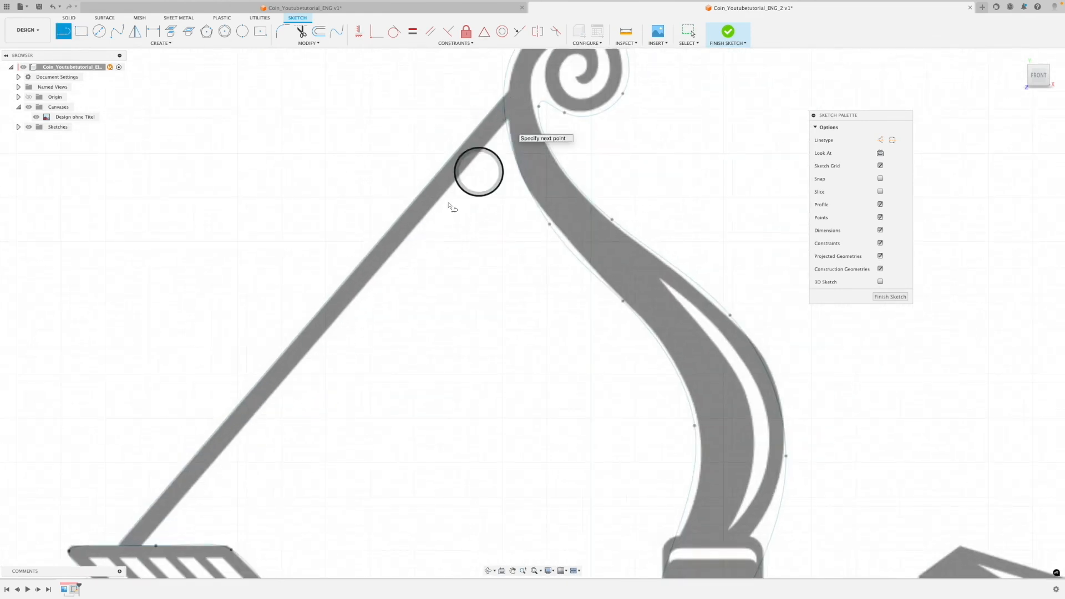
pyautogui.scroll(3, 333, 288)
pyautogui.scroll(2, 277, 373)
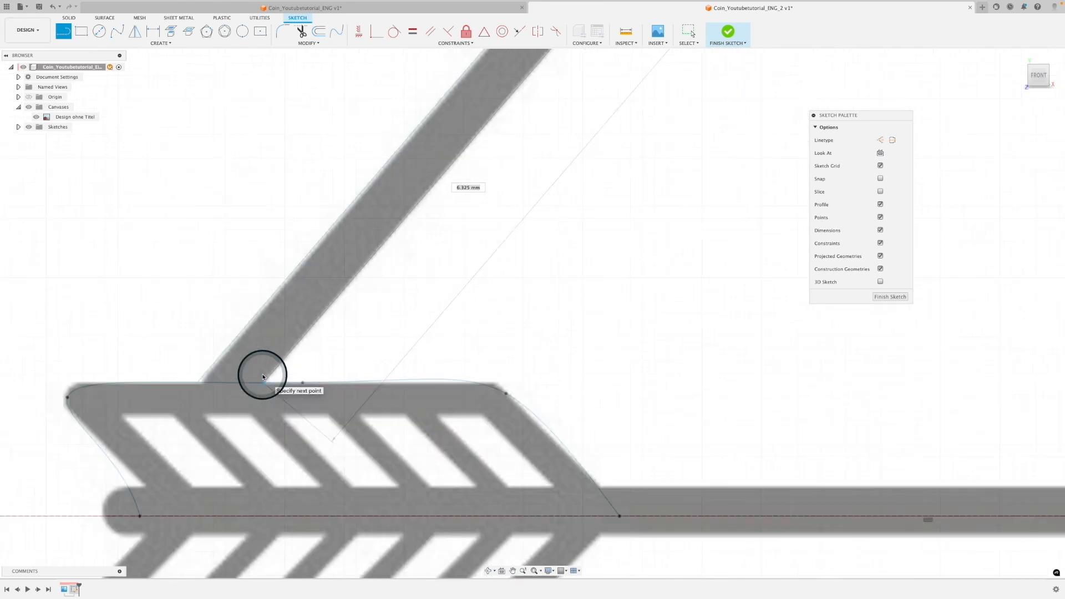
pyautogui.click(267, 383)
pyautogui.scroll(-8, 321, 354)
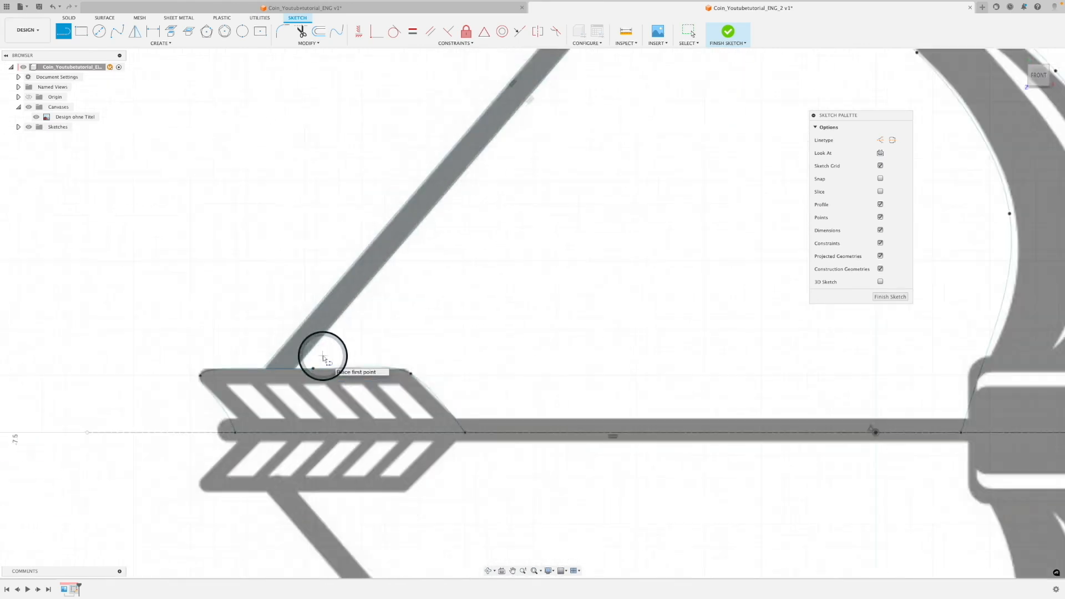
# - Draw a line along the arrow shaft's upper edge from the fletching spline to the string-side bow spline at the grip
pyautogui.moveTo(435, 327); pyautogui.dragTo(452, 275, button='middle')
pyautogui.scroll(4, 393, 392)
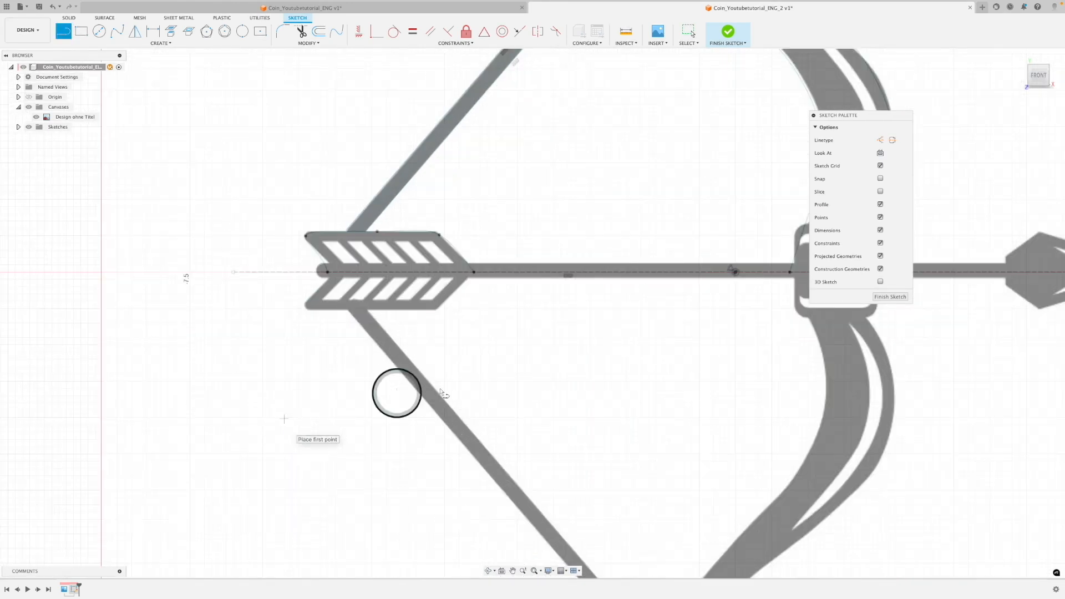
pyautogui.scroll(1, 335, 382)
pyautogui.press('l')
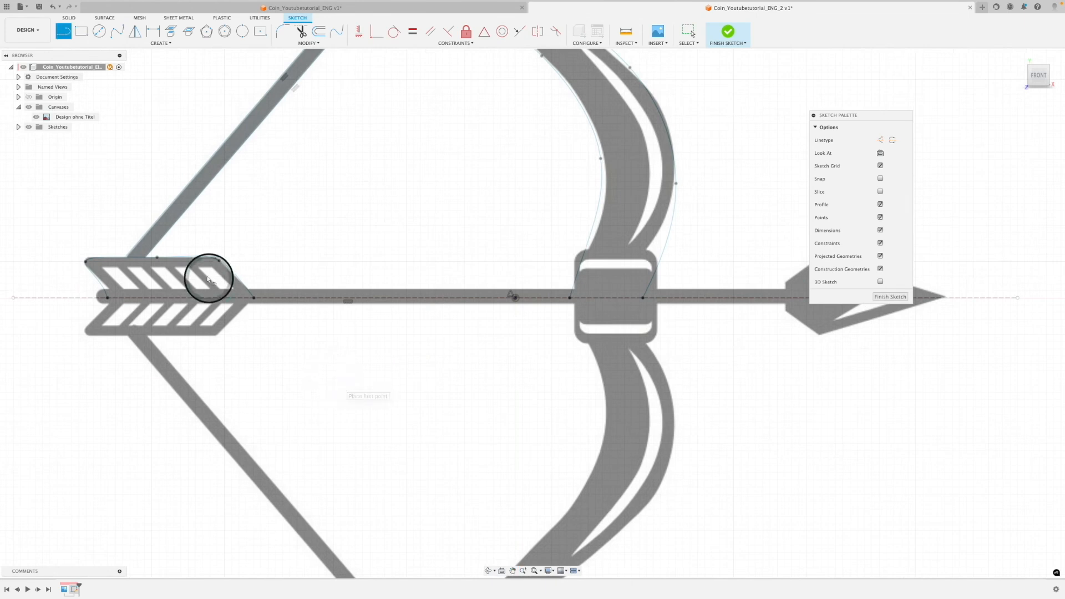
pyautogui.click(249, 289)
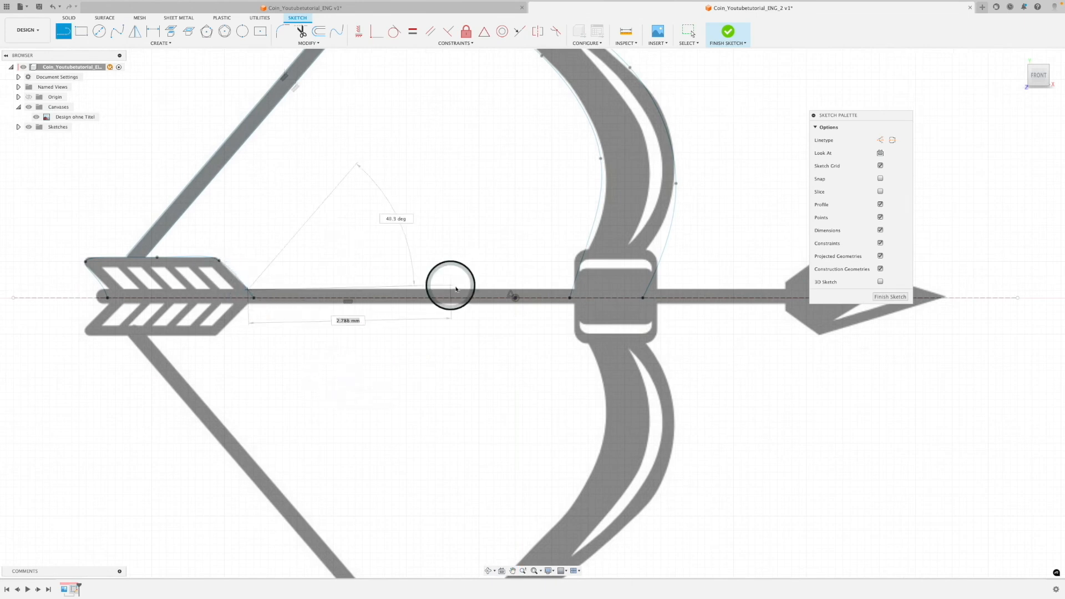
pyautogui.click(571, 290)
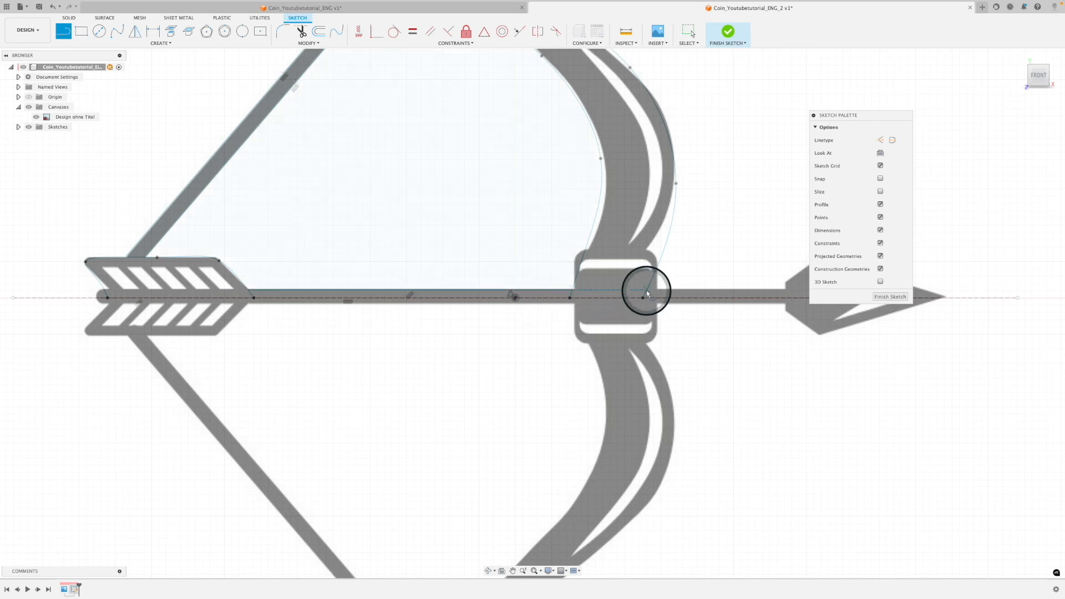
# - Draw the shaft's upper edge from the outer bow spline to the arrowhead base and end it with a vertical segment to the construction line
pyautogui.click(647, 291)
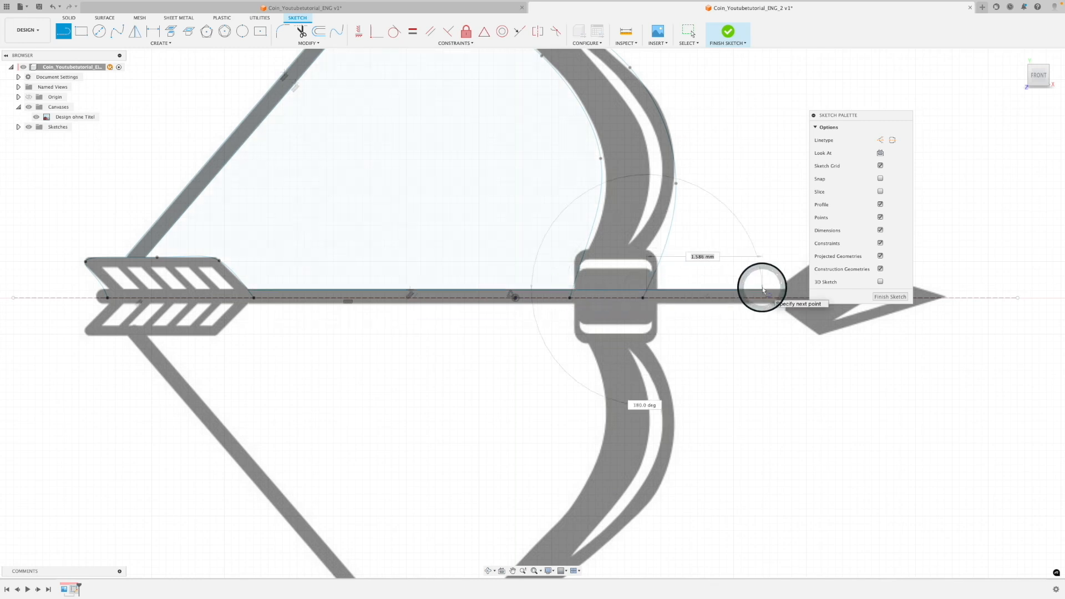
pyautogui.moveTo(756, 283); pyautogui.dragTo(648, 283, button='middle')
pyautogui.click(673, 289)
pyautogui.scroll(5, 674, 287)
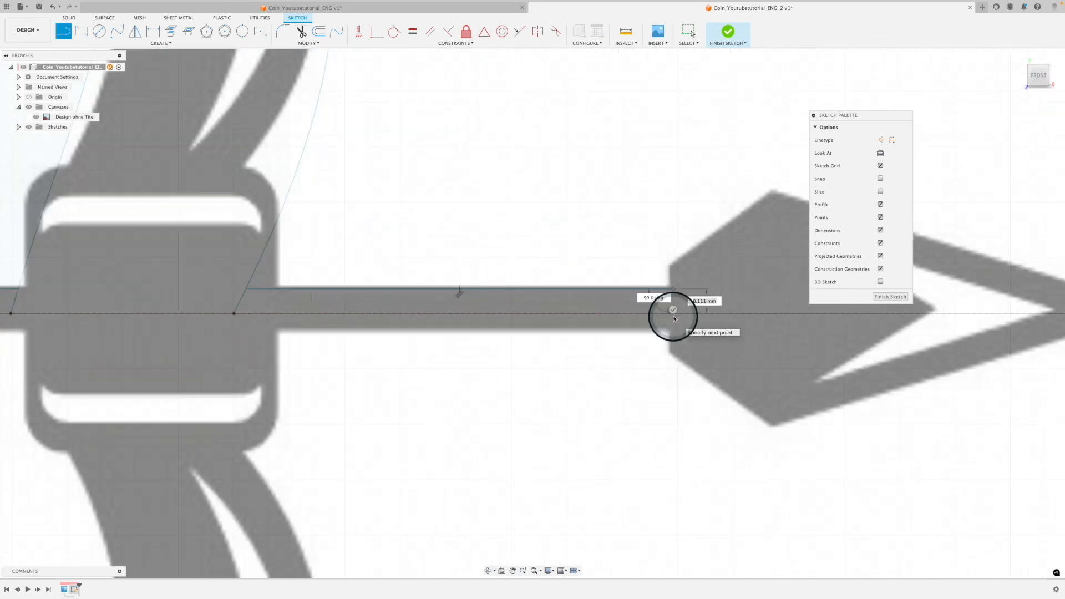
pyautogui.press('Escape')
pyautogui.scroll(-4, 614, 319)
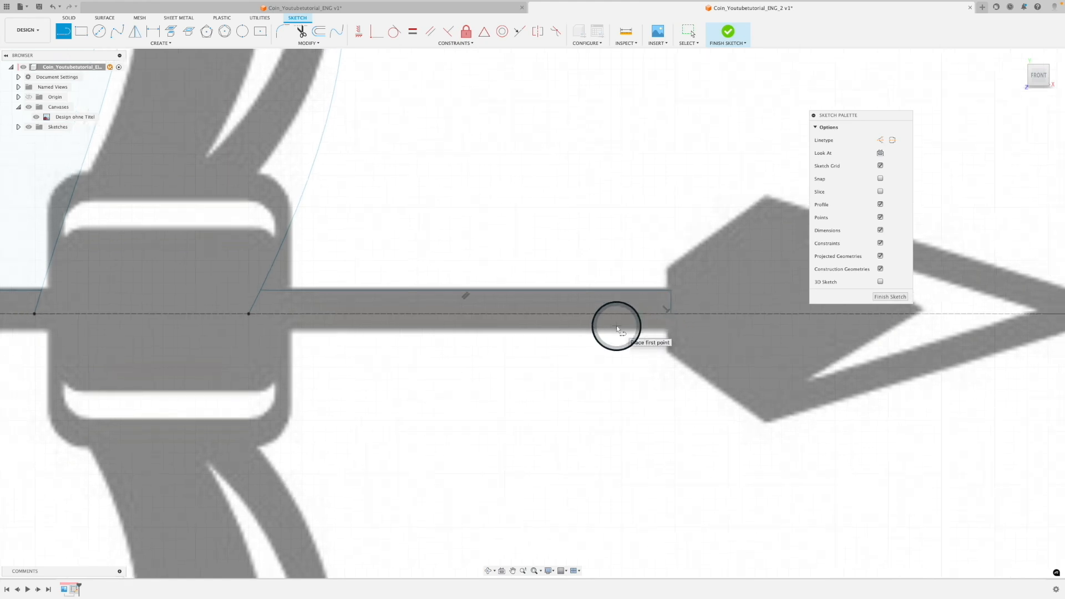
# - Trace the arrowhead's upper outline with connected lines from the shaft end up its base, to the upper corner and on to the tip
pyautogui.moveTo(599, 280); pyautogui.dragTo(489, 295, button='middle')
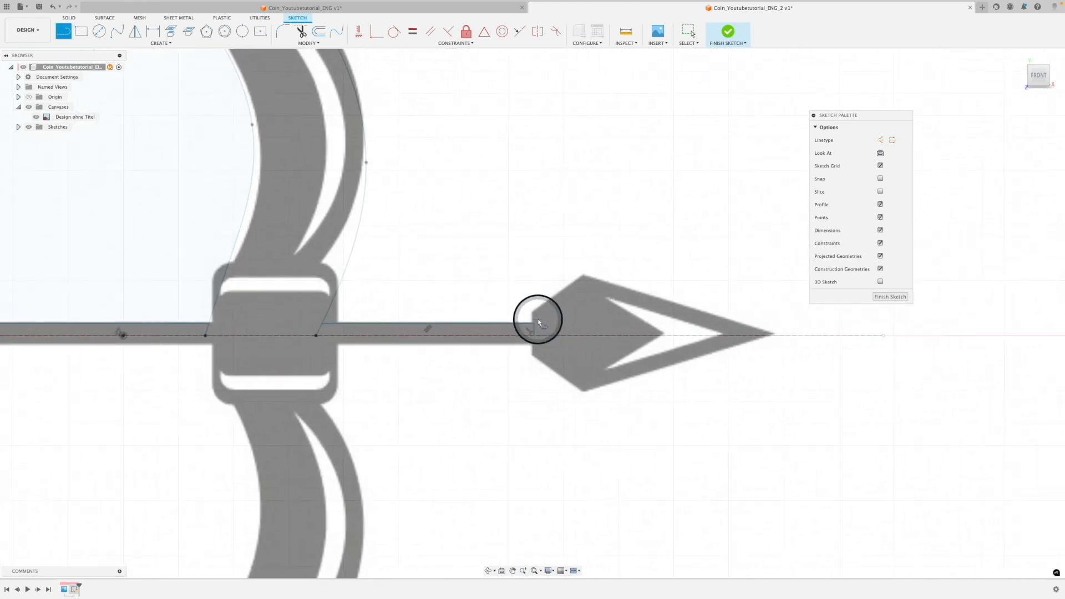
pyautogui.scroll(5, 539, 318)
pyautogui.click(527, 330)
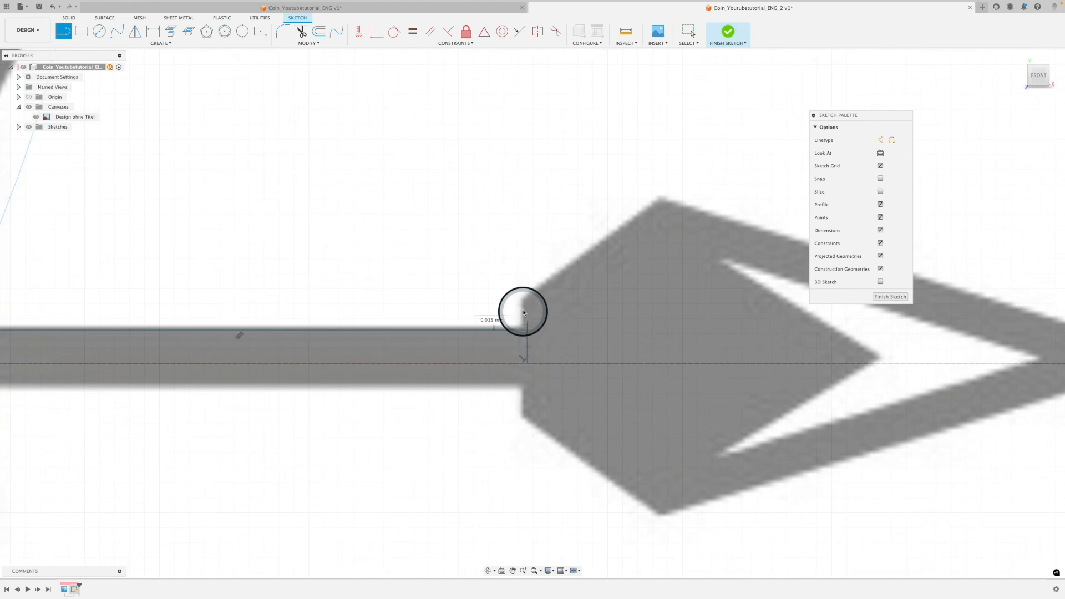
pyautogui.click(527, 300)
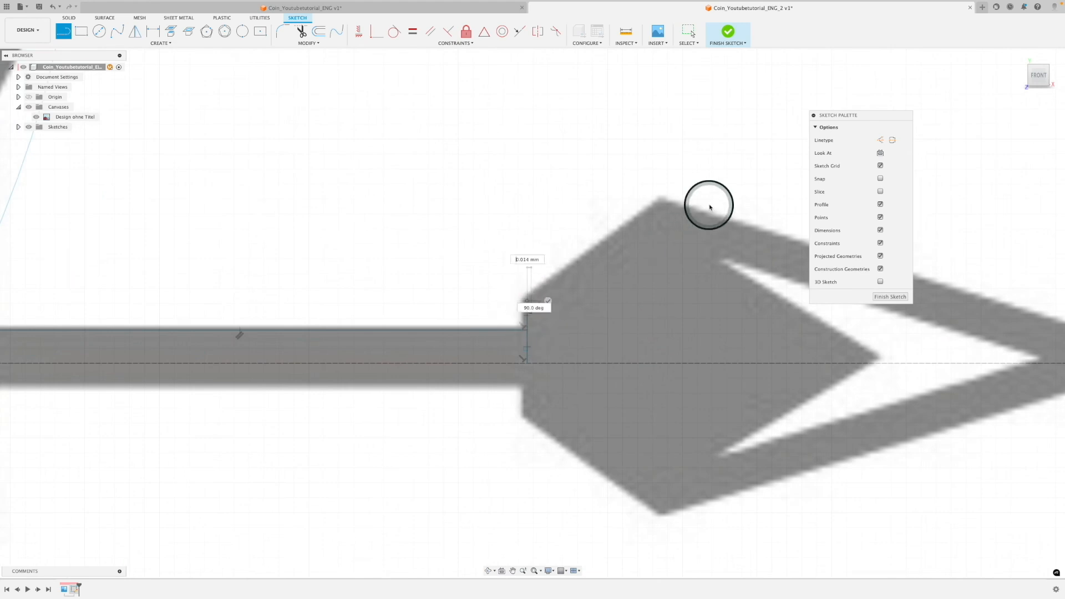
pyautogui.click(660, 201)
pyautogui.moveTo(606, 197); pyautogui.dragTo(352, 203, button='middle')
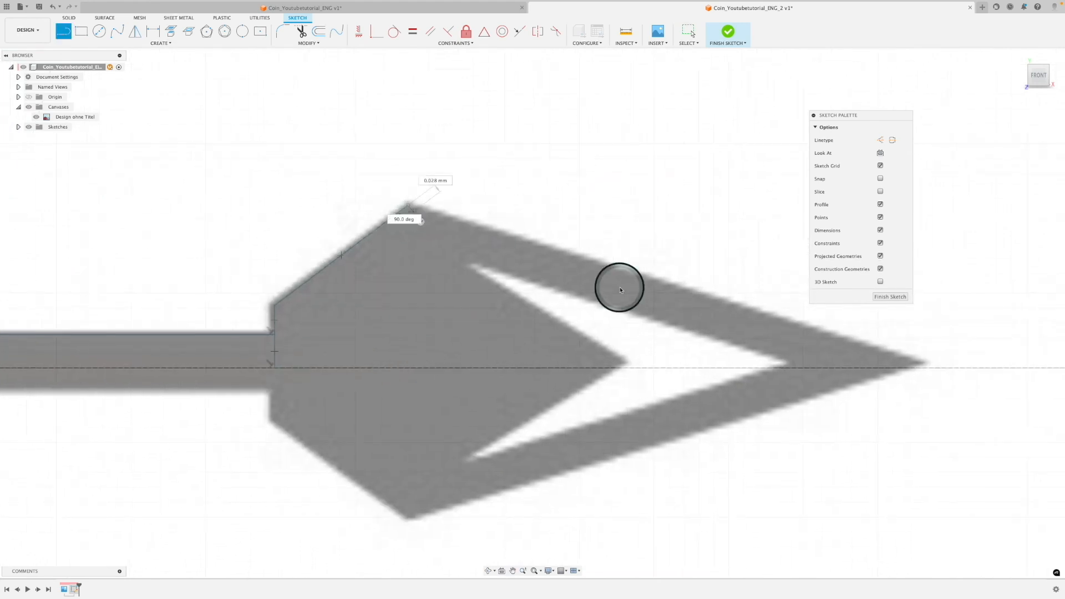
pyautogui.click(930, 368)
pyautogui.moveTo(914, 389); pyautogui.dragTo(808, 399, button='middle')
pyautogui.scroll(-10, 808, 399)
pyautogui.moveTo(668, 435); pyautogui.dragTo(684, 358, button='middle')
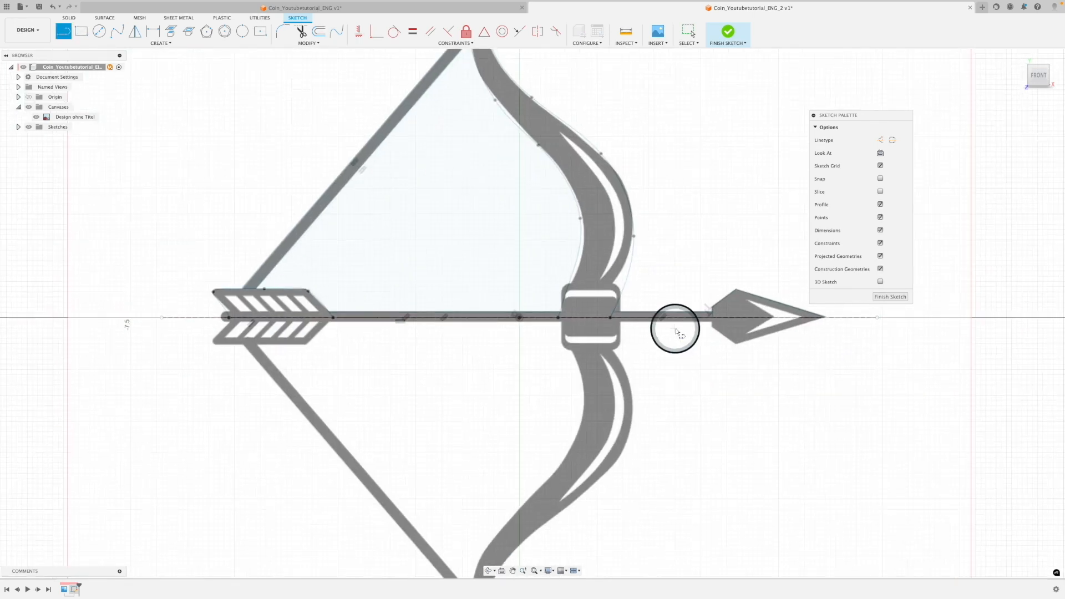
# - Examine where the arrowhead's vertical base line meets the shaft edge and the horizontal construction line
pyautogui.scroll(5, 717, 319)
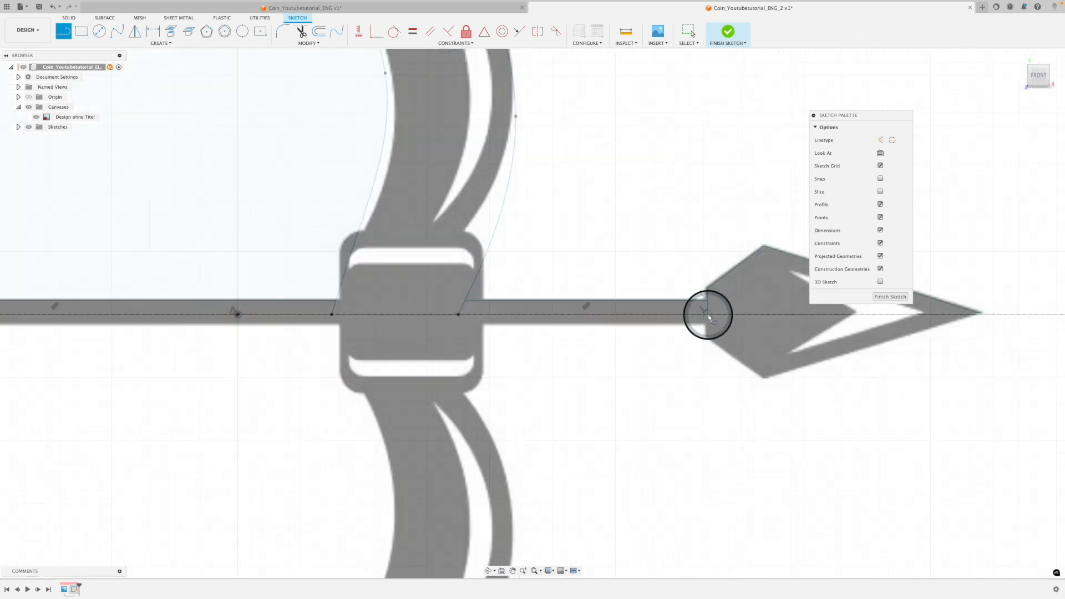
pyautogui.scroll(7, 708, 314)
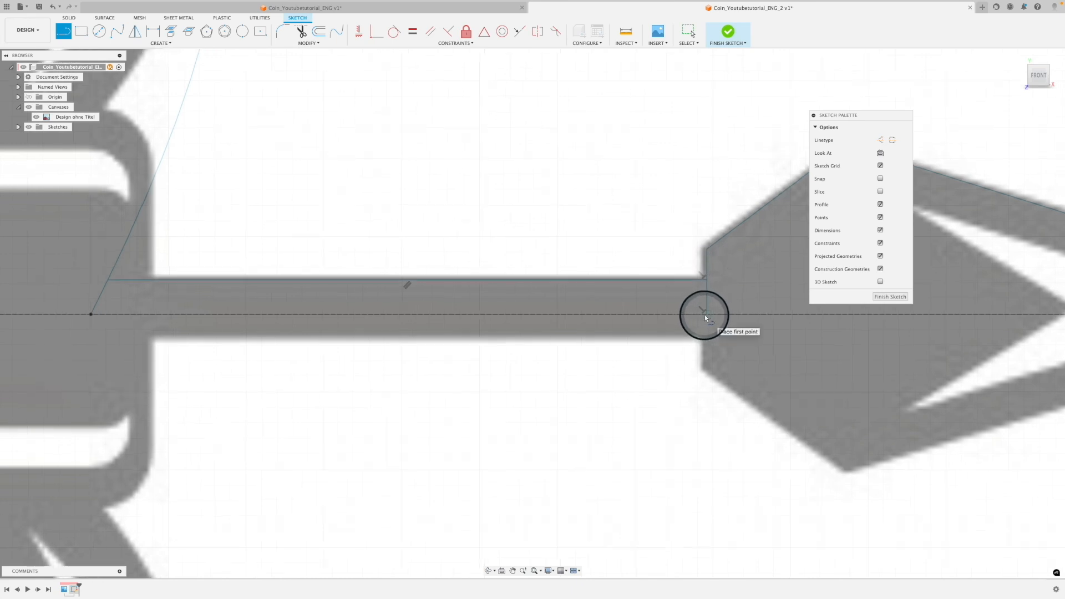
pyautogui.scroll(6, 705, 315)
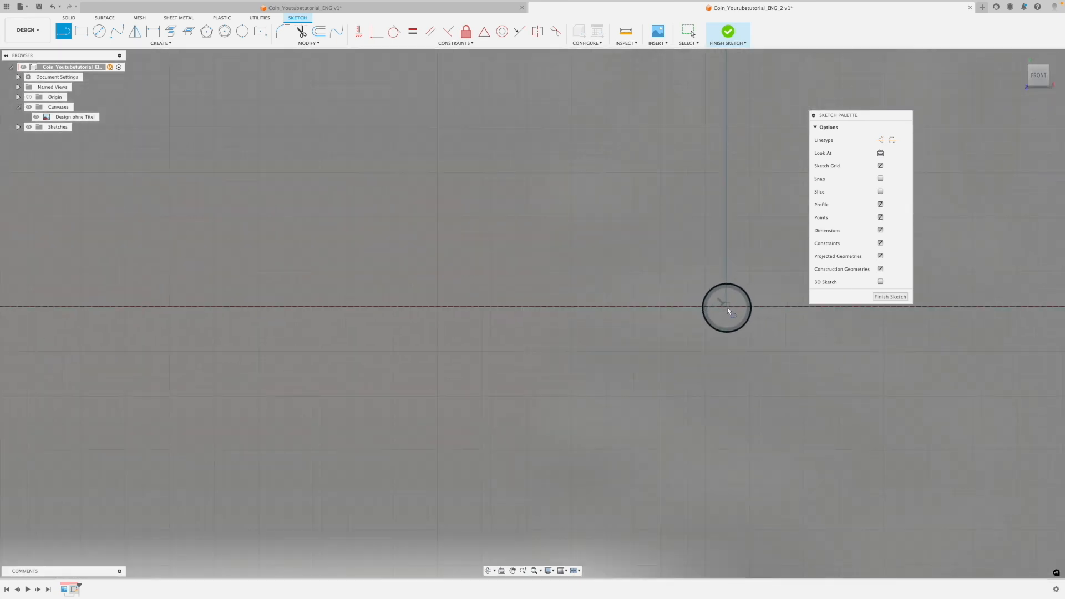
pyautogui.scroll(-8, 727, 308)
pyautogui.scroll(-6, 671, 349)
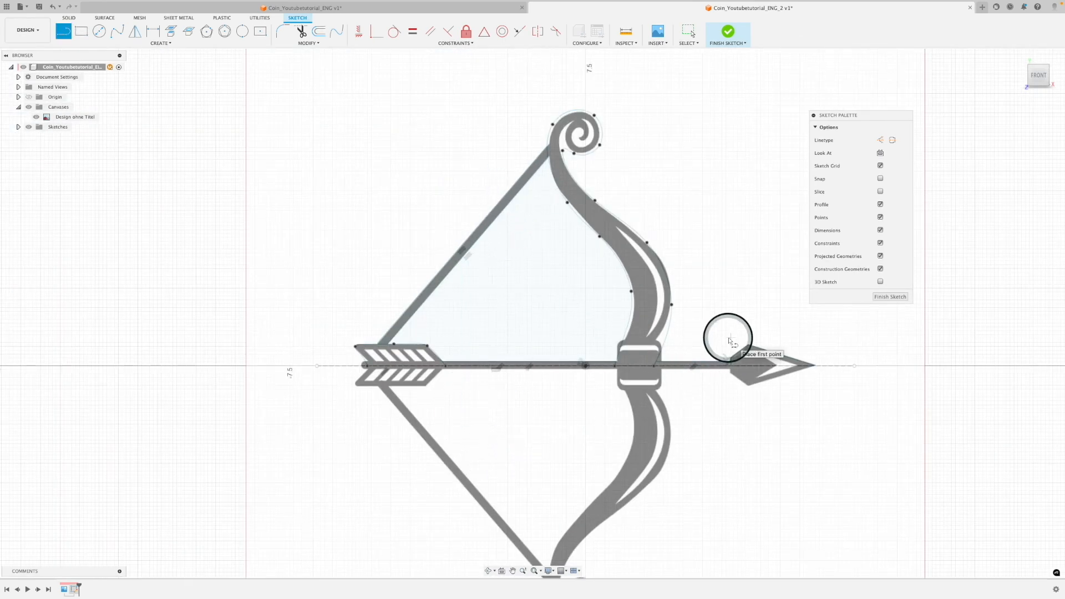
pyautogui.scroll(6, 727, 355)
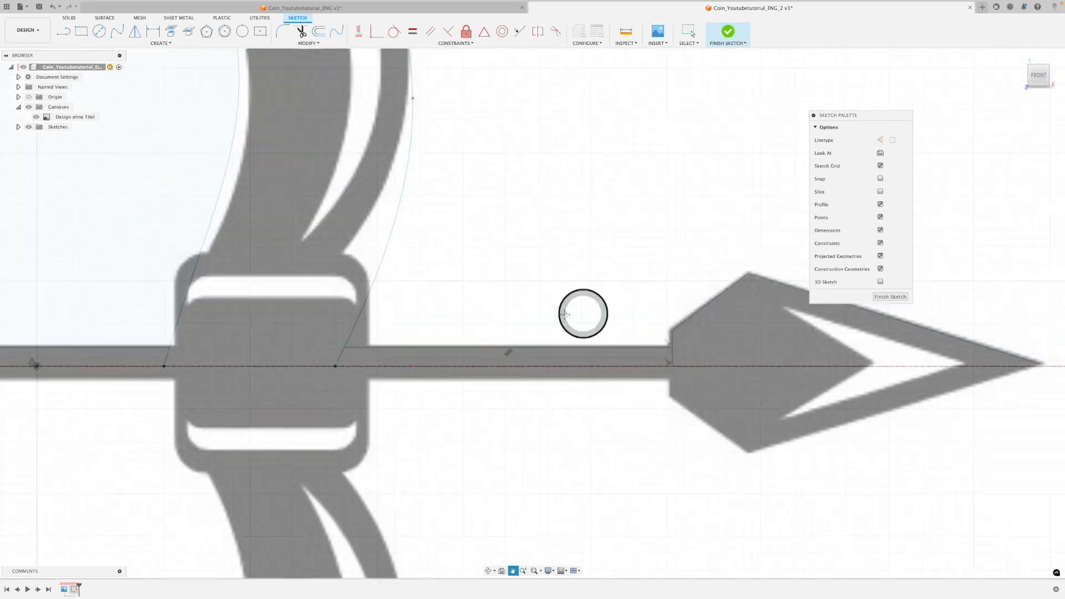
# - Delete the arrowhead's long upper edge and redraw it as a line about 1.8 mm long from the upper corner to the tip
pyautogui.hscroll(5, 565, 314)
pyautogui.hscroll(5, 792, 345)
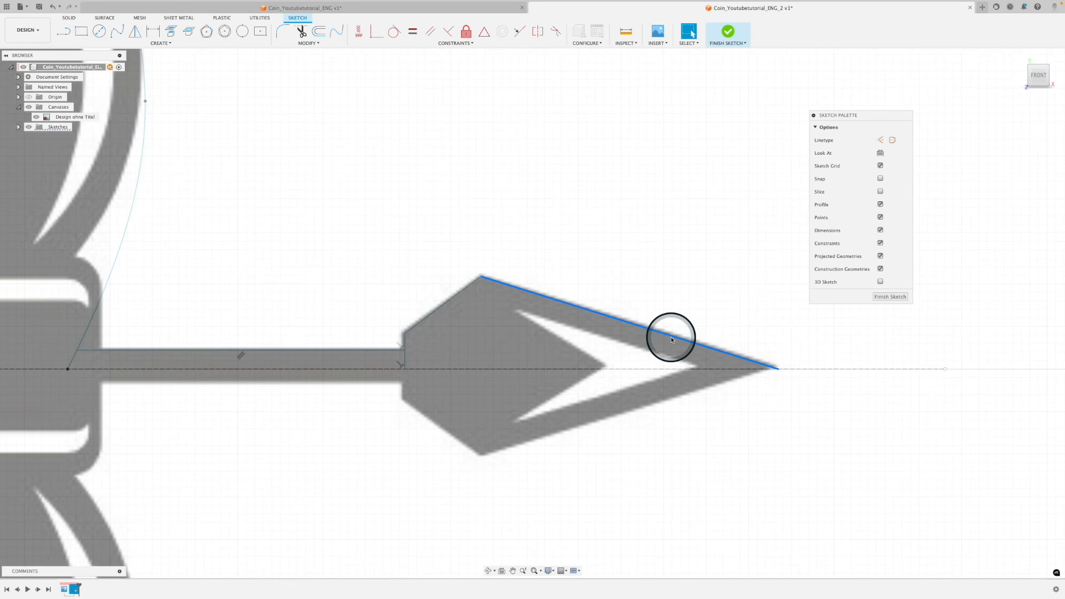
pyautogui.press('Escape')
pyautogui.click(66, 31)
pyautogui.click(479, 277)
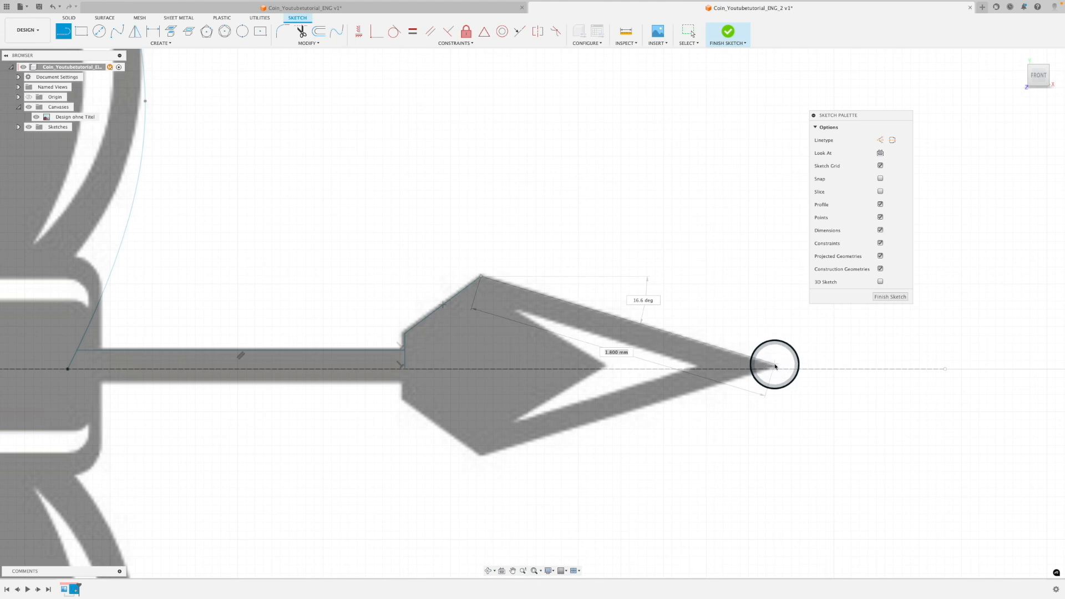
pyautogui.click(775, 366)
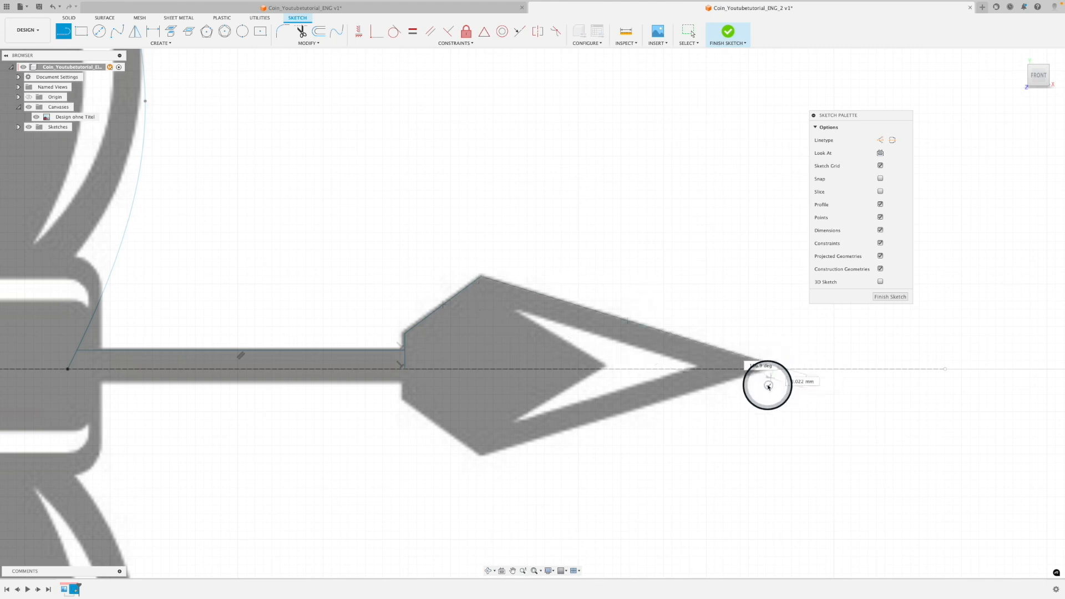
pyautogui.scroll(-5, 743, 405)
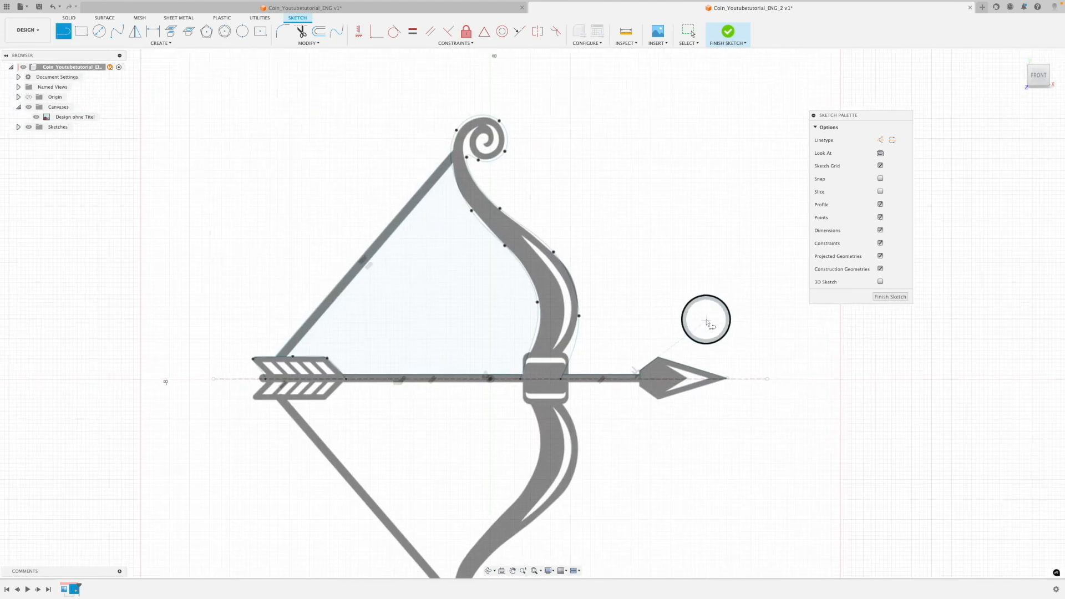
pyautogui.press('Escape')
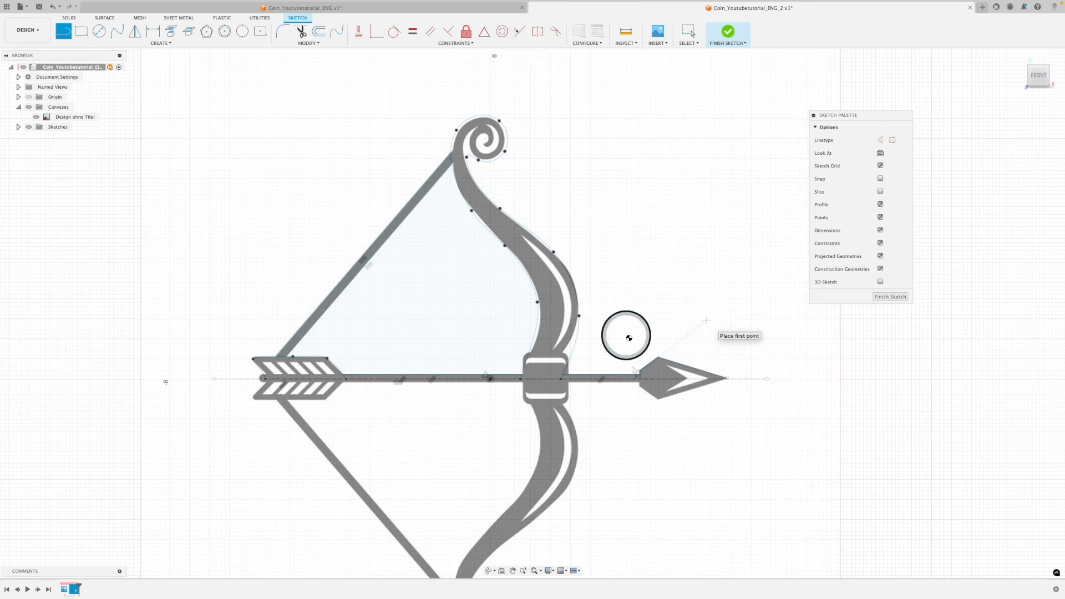
pyautogui.press('Escape')
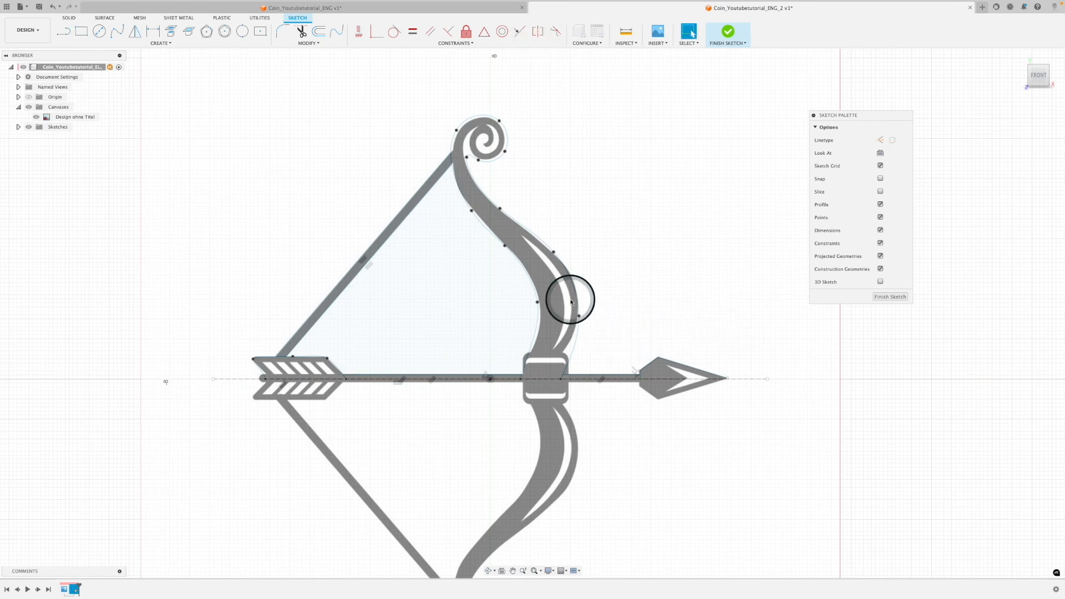
# - Mirror the traced upper-half bow, string and arrow curves across the horizontal construction line
pyautogui.click(136, 34)
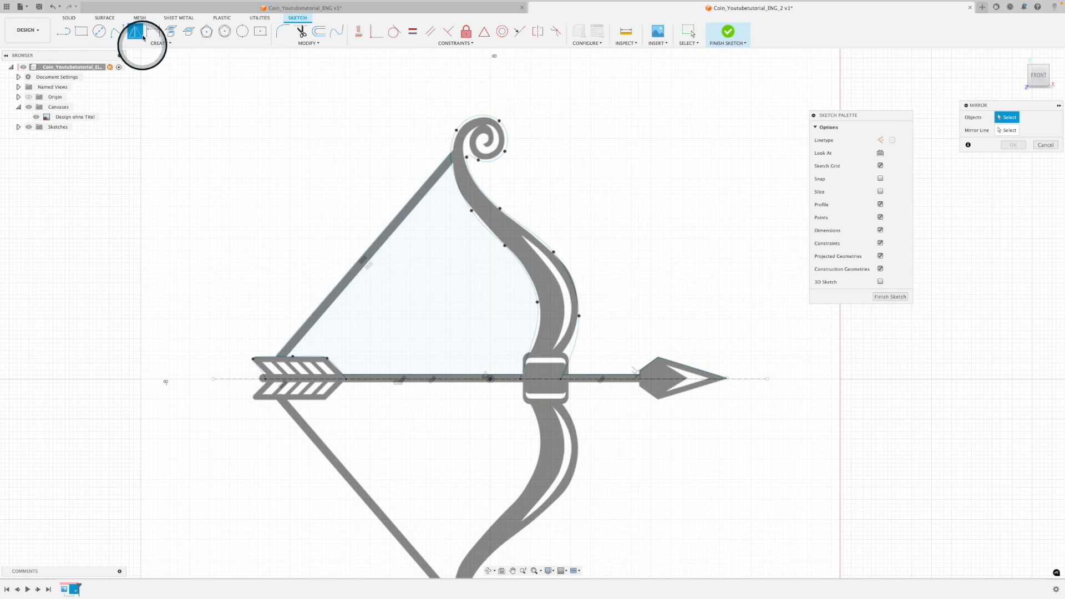
pyautogui.scroll(-2, 260, 147)
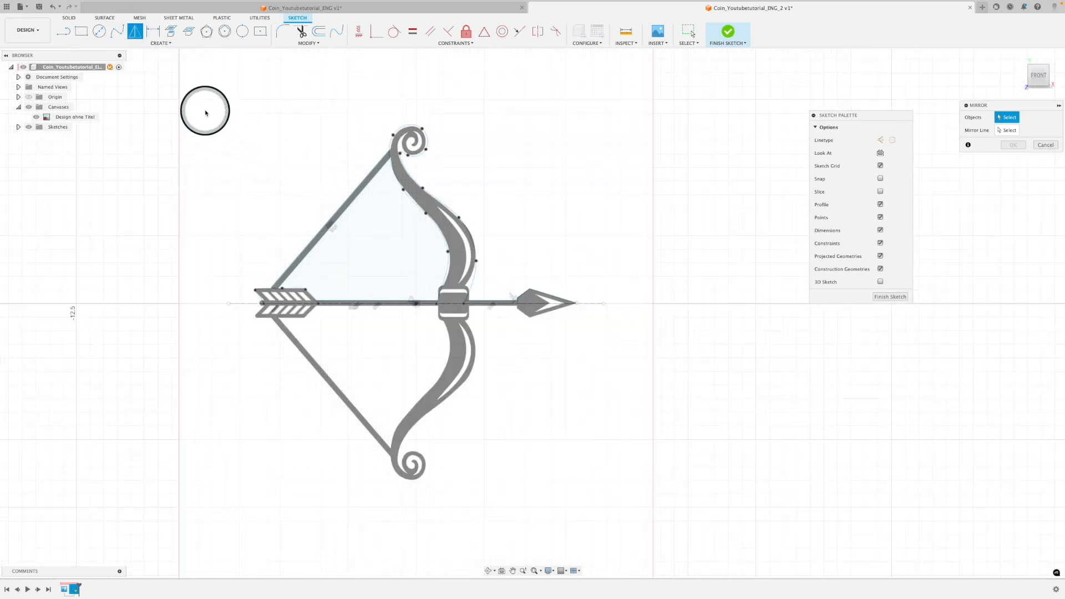
pyautogui.moveTo(203, 102)
pyautogui.mouseDown()
pyautogui.moveTo(309, 152)
pyautogui.moveTo(589, 333)
pyautogui.mouseUp()
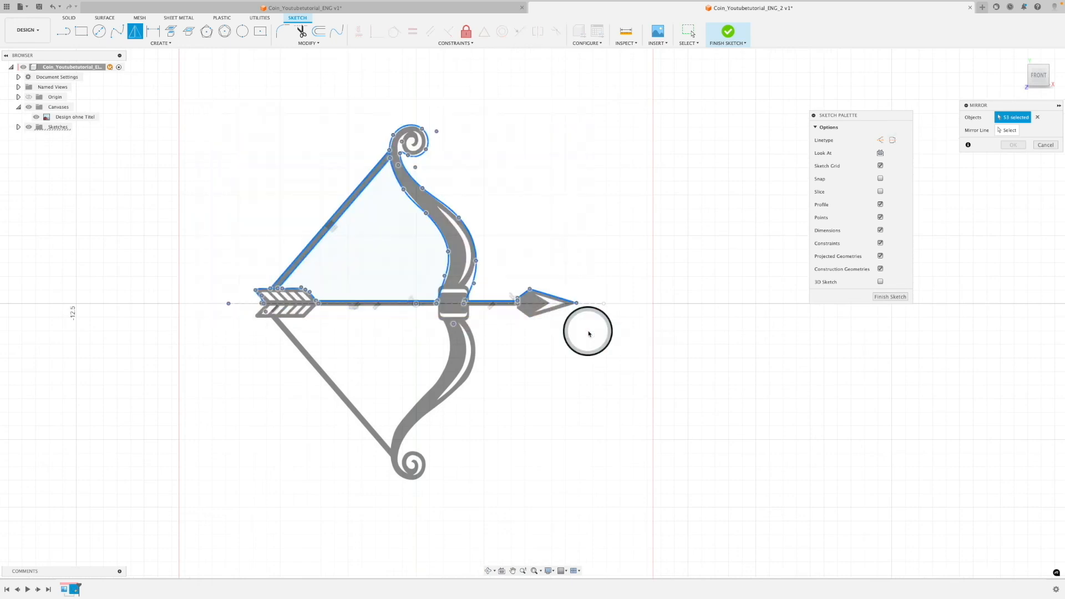
pyautogui.moveTo(982, 107); pyautogui.dragTo(580, 132)
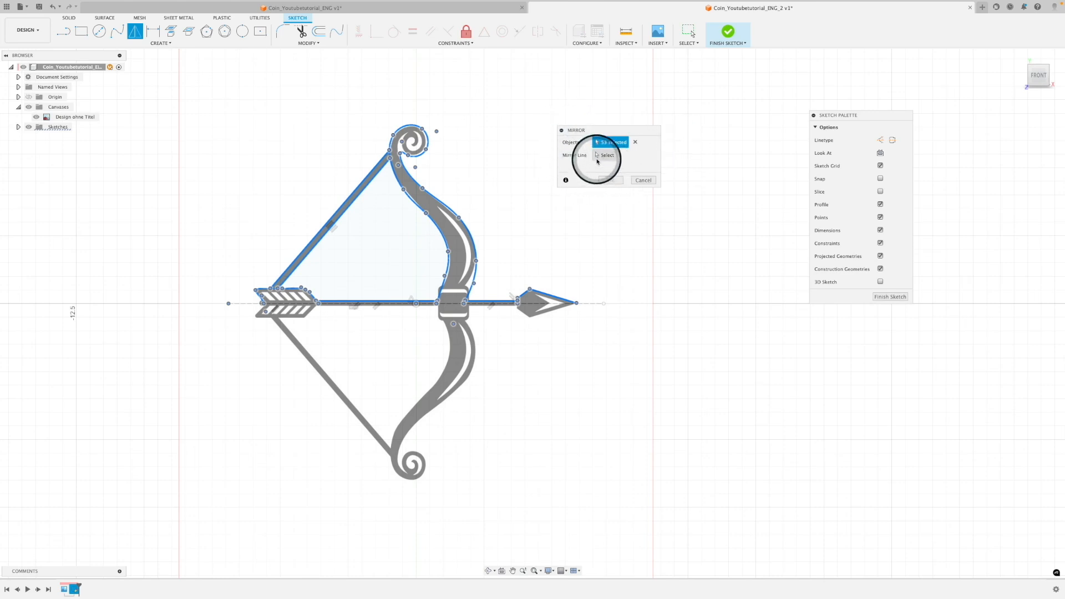
pyautogui.click(600, 156)
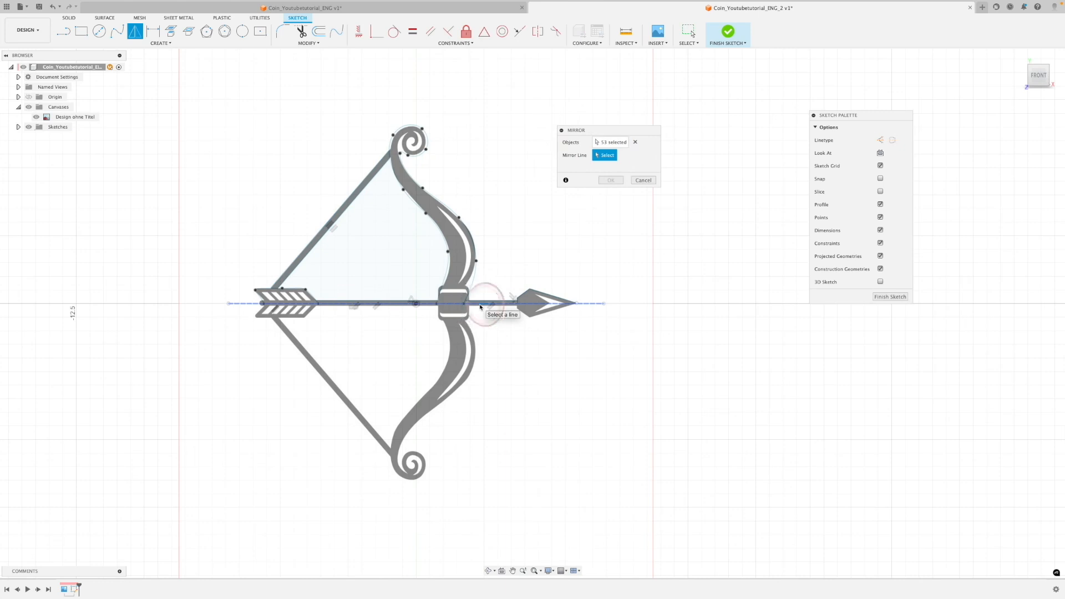
pyautogui.click(480, 305)
pyautogui.click(610, 180)
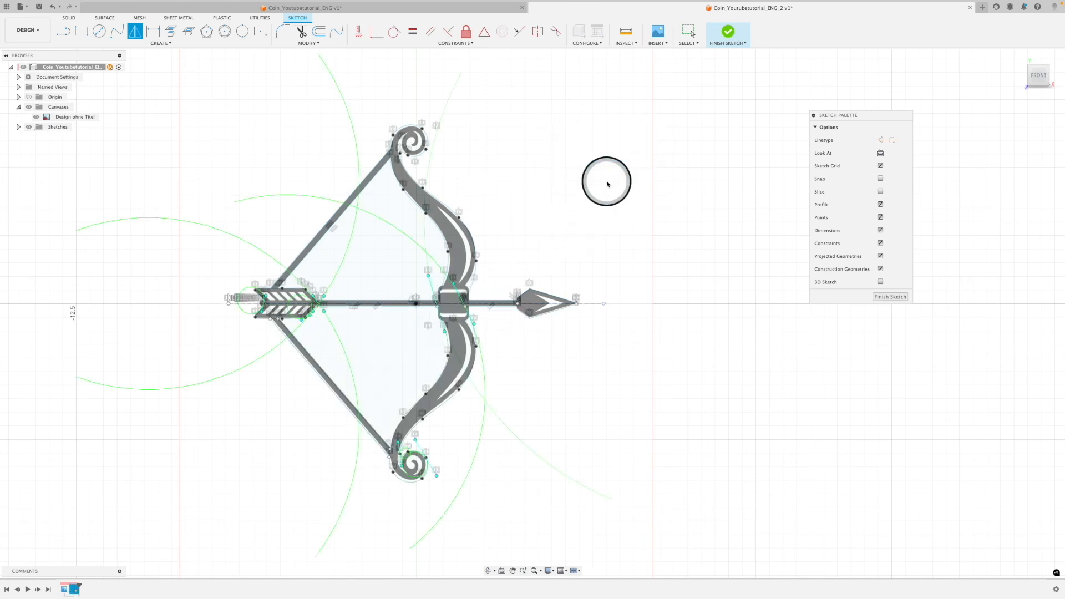
# - Compare the mirrored lower half with the reference image and hide the canvas "Design ohne Titel"
pyautogui.scroll(5, 547, 316)
pyautogui.scroll(5, 552, 323)
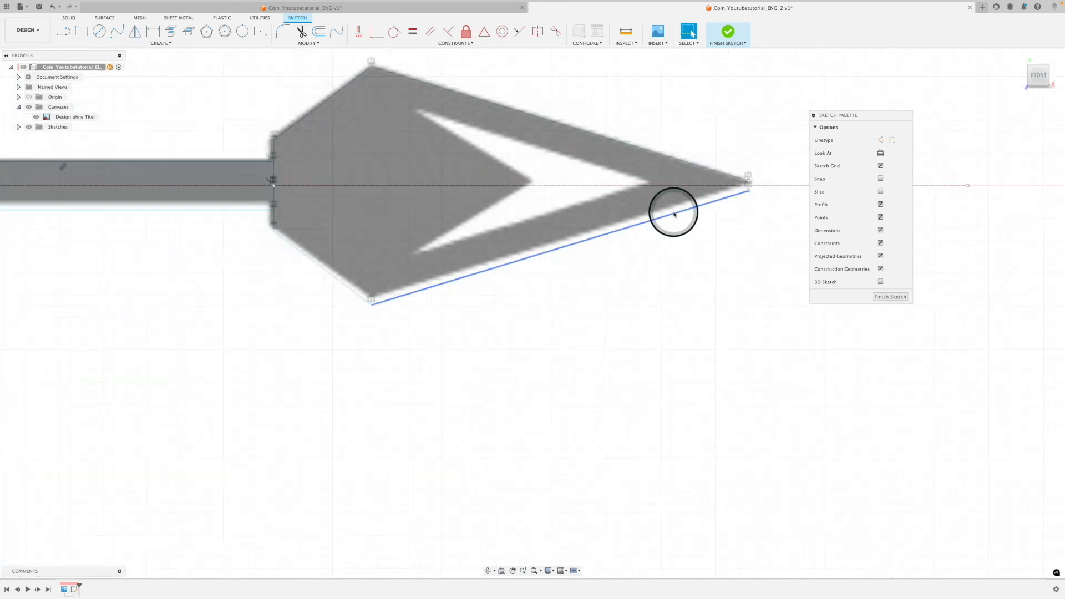
pyautogui.scroll(-4, 673, 211)
pyautogui.scroll(-6, 540, 185)
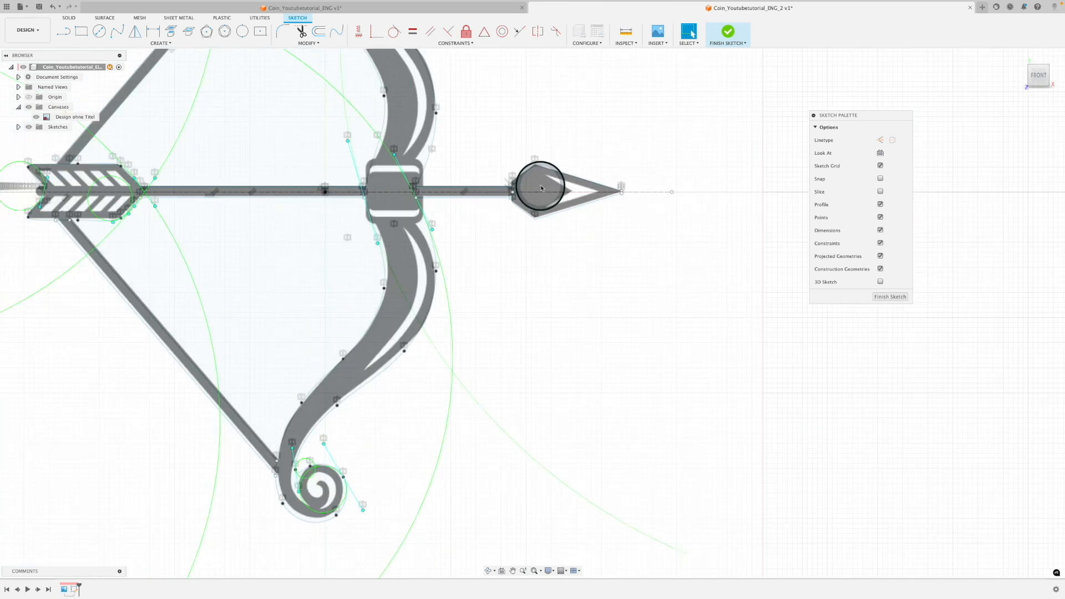
pyautogui.click(35, 118)
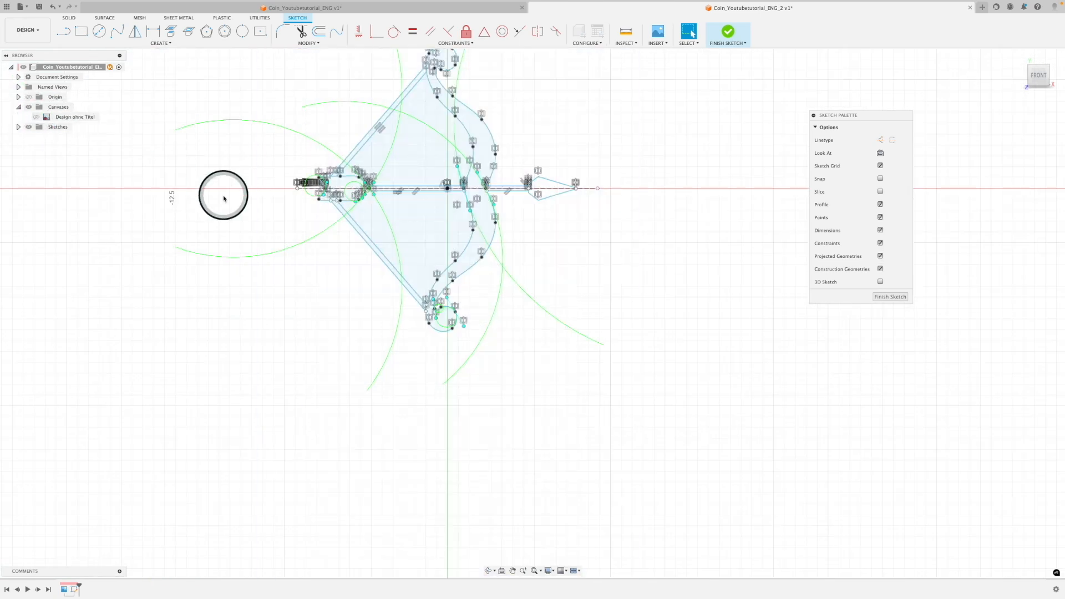
# - Select the bow's profile regions to check that the bow outline is closed
pyautogui.moveTo(224, 200); pyautogui.dragTo(174, 233, button='middle')
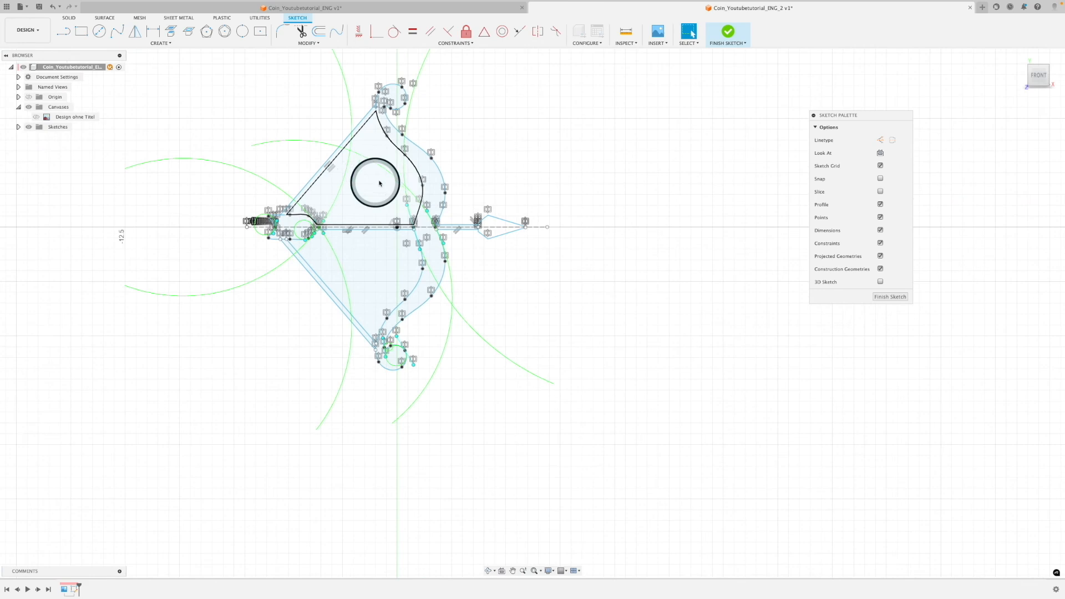
pyautogui.scroll(3, 398, 178)
pyautogui.scroll(-2, 372, 203)
pyautogui.moveTo(373, 204); pyautogui.dragTo(358, 146)
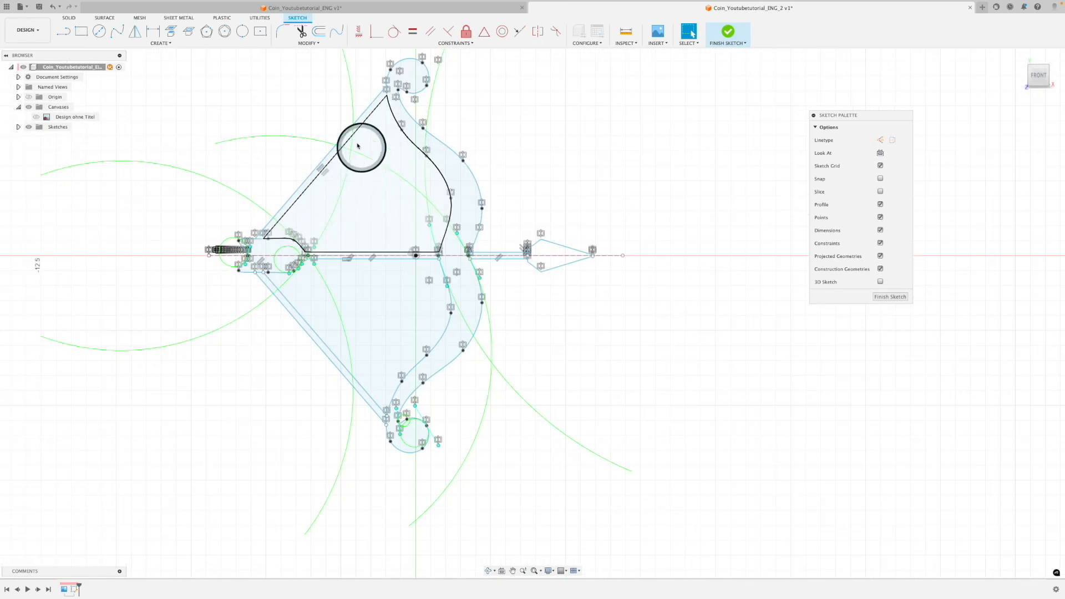
pyautogui.moveTo(391, 184)
pyautogui.mouseDown()
pyautogui.moveTo(459, 176)
pyautogui.moveTo(435, 159)
pyautogui.moveTo(469, 157)
pyautogui.moveTo(388, 145)
pyautogui.moveTo(424, 124)
pyautogui.moveTo(449, 173)
pyautogui.mouseUp()
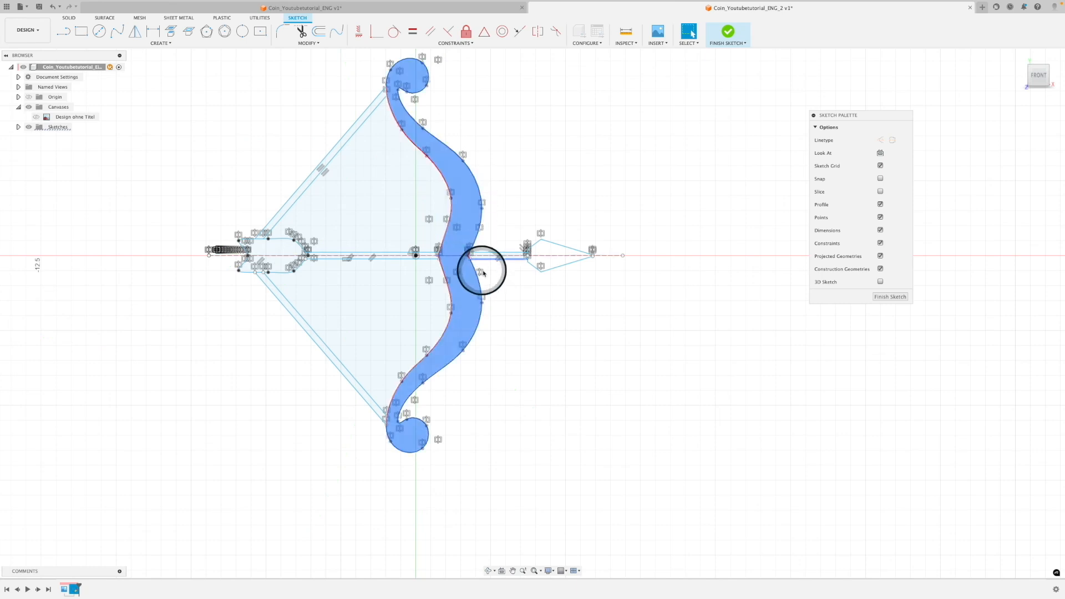
# - Inspect the arrowhead outline at its tip and base for gaps that keep the profile from closing
pyautogui.scroll(4, 547, 247)
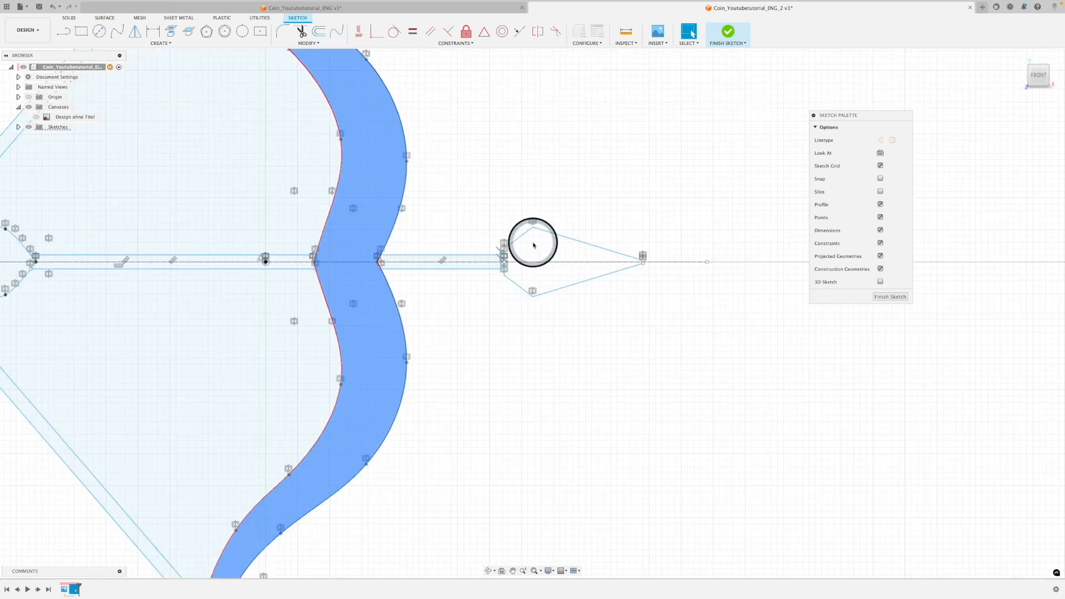
pyautogui.scroll(3, 643, 259)
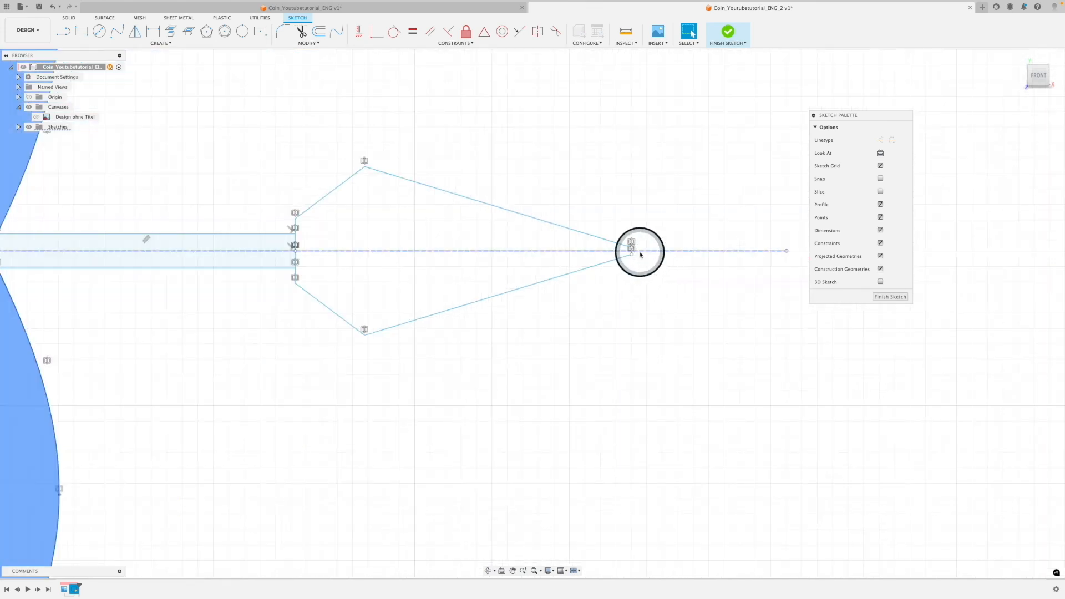
pyautogui.scroll(3, 640, 255)
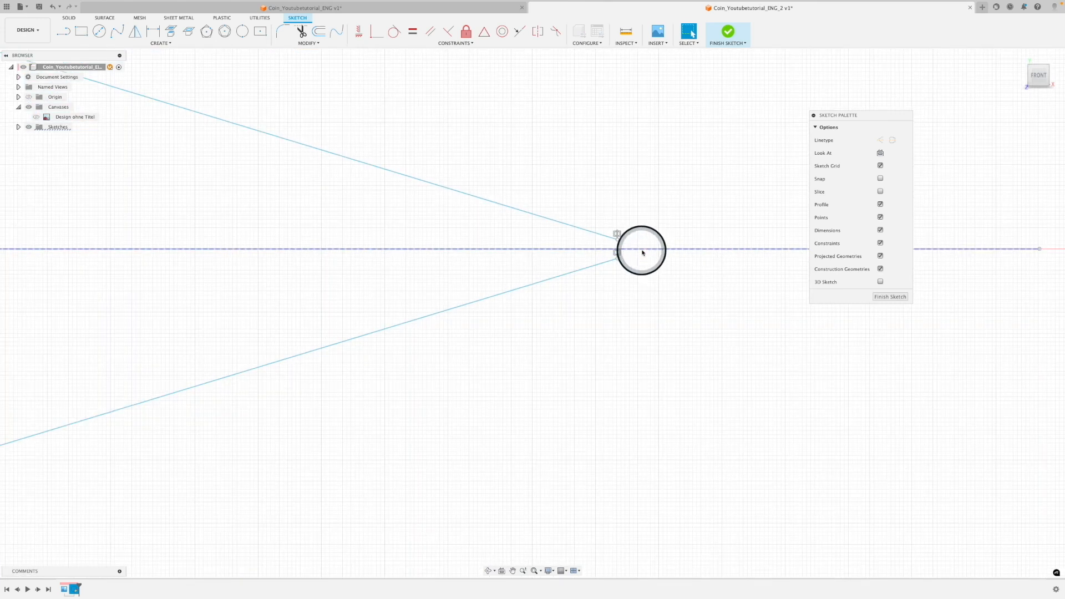
pyautogui.scroll(-5, 642, 248)
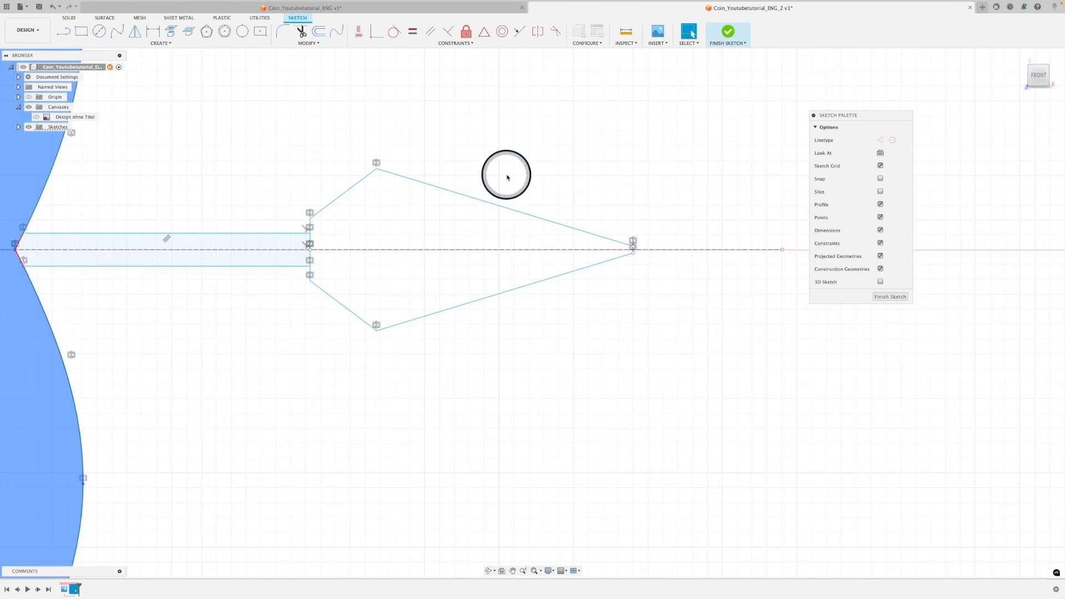
pyautogui.scroll(-2, 507, 178)
pyautogui.scroll(-3, 414, 202)
pyautogui.moveTo(412, 258); pyautogui.dragTo(472, 291, button='middle')
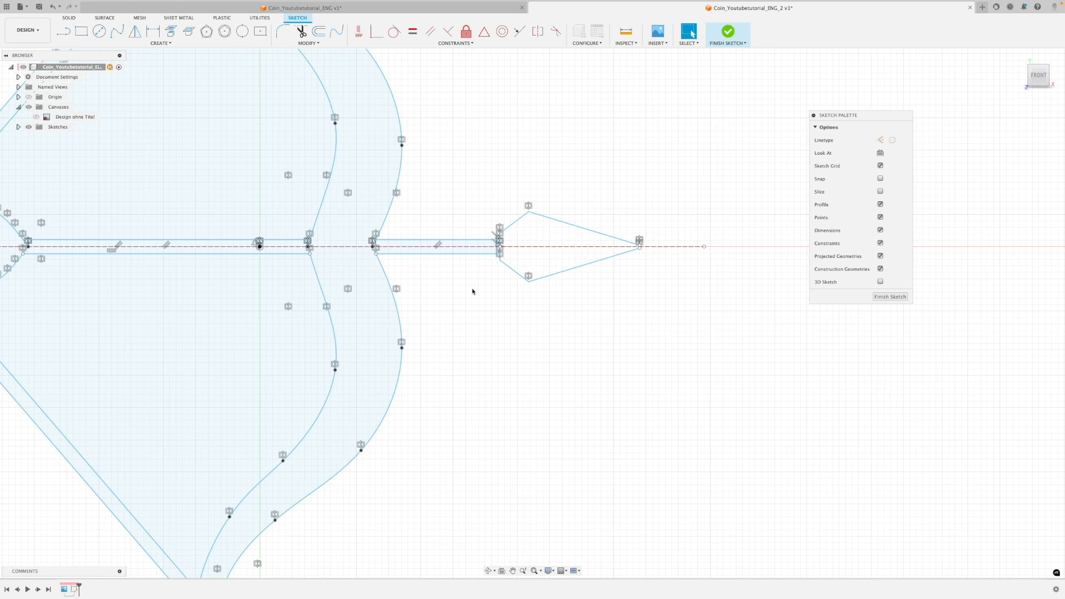
pyautogui.scroll(-2, 472, 291)
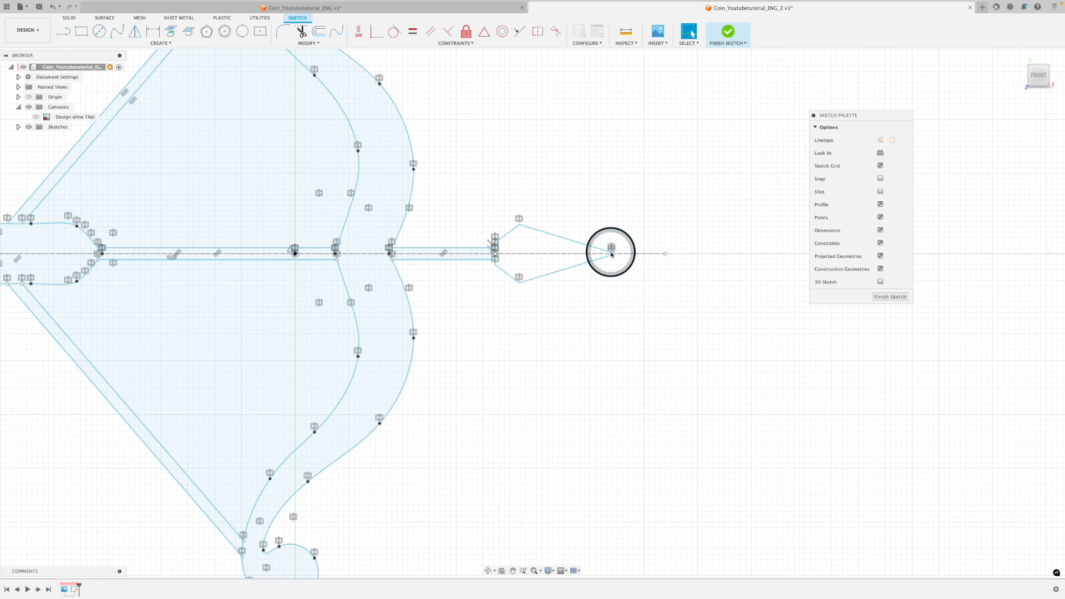
pyautogui.scroll(4, 610, 257)
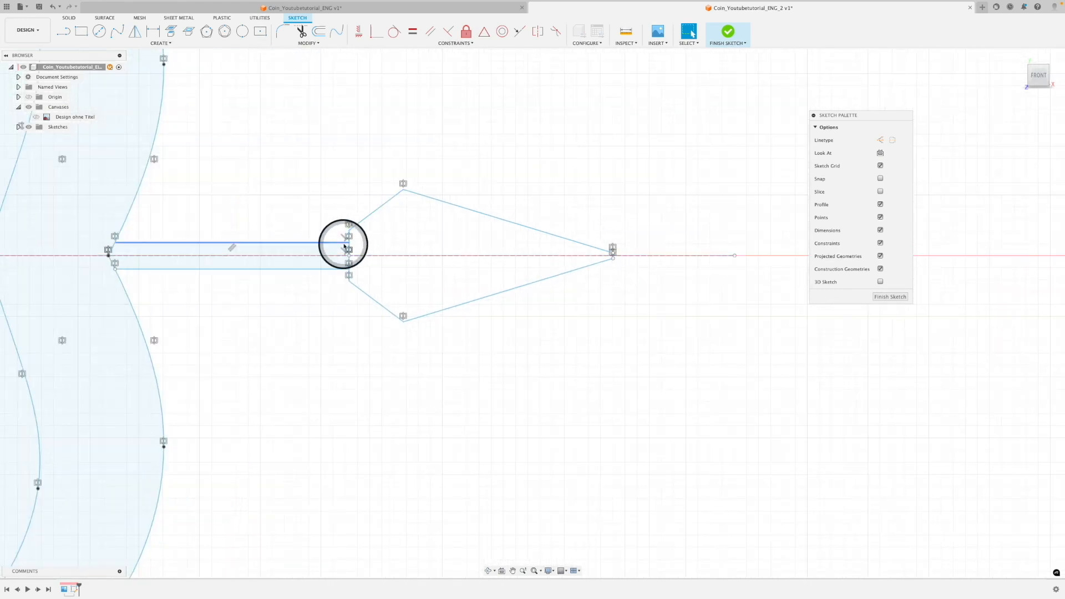
# - Extend the upper and lower arrowhead edges to the horizontal construction line so they meet in a closed tip
pyautogui.scroll(5, 634, 269)
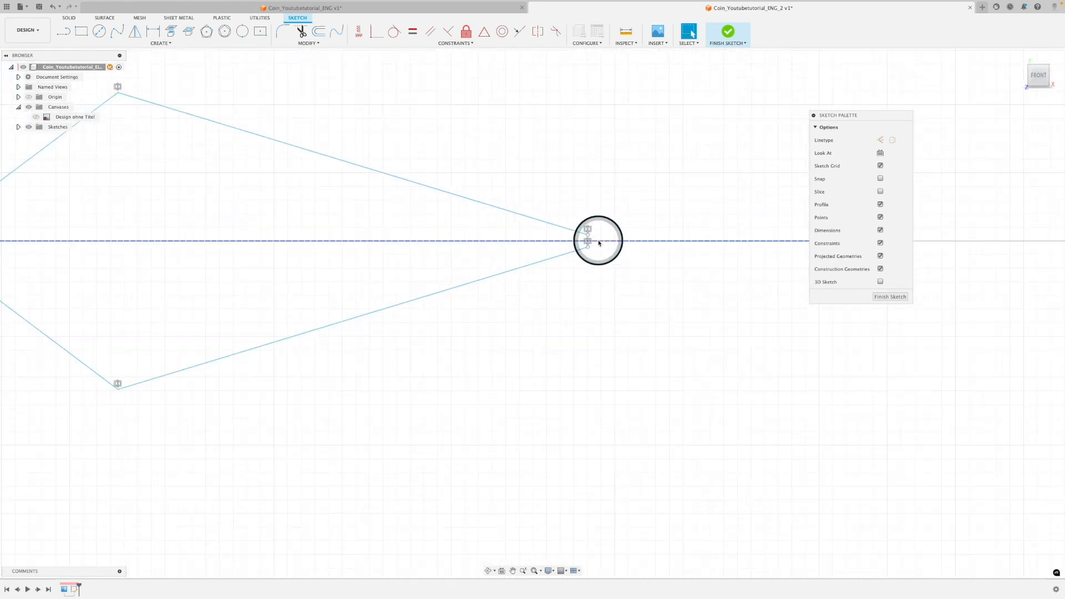
pyautogui.scroll(-5, 599, 243)
pyautogui.scroll(2, 598, 242)
pyautogui.scroll(5, 598, 243)
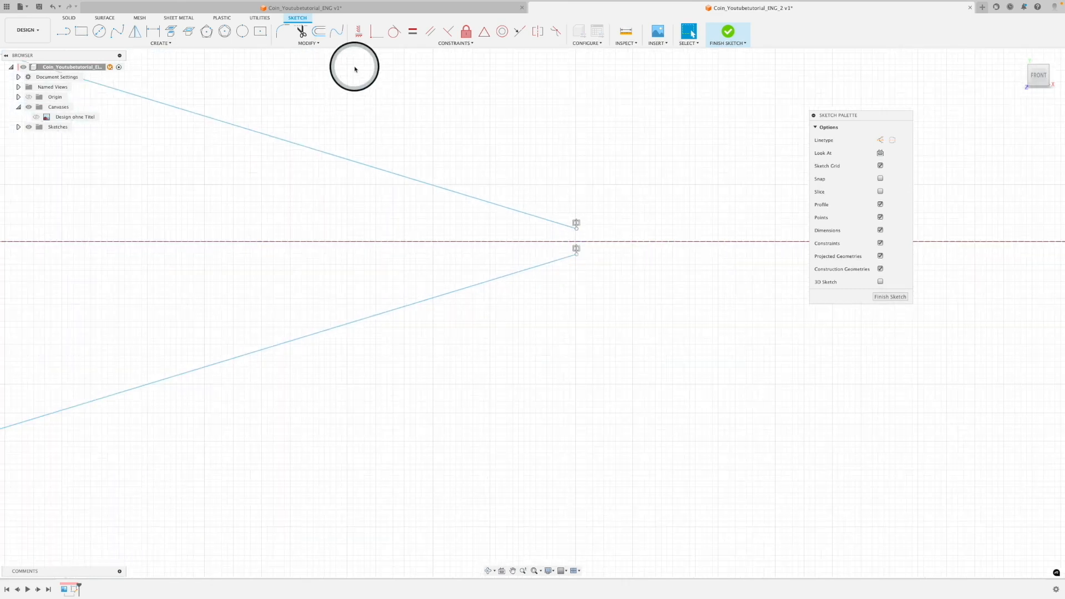
pyautogui.click(301, 44)
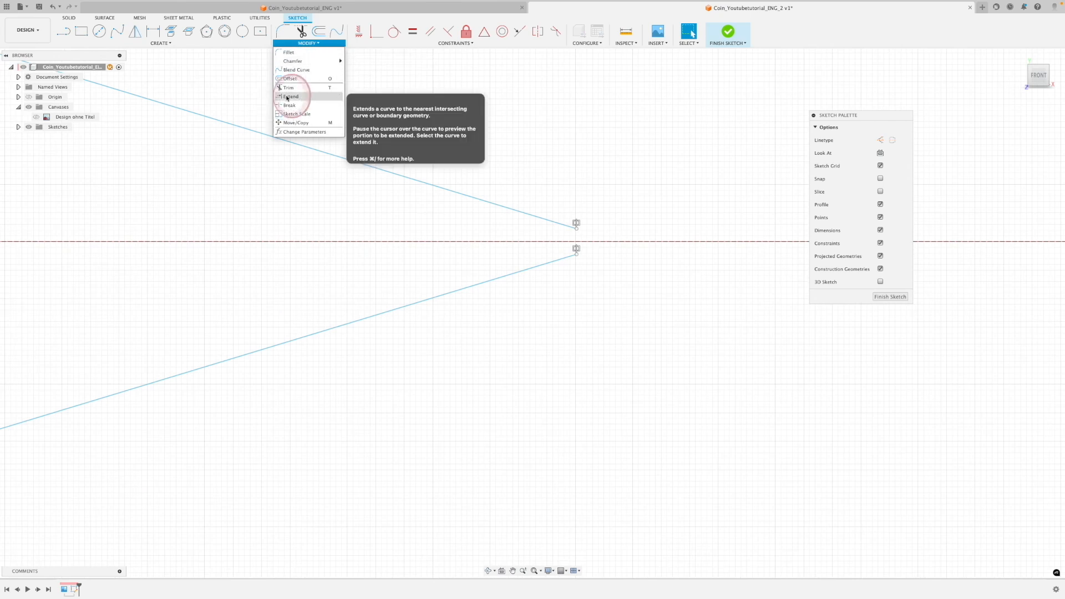
pyautogui.click(297, 99)
pyautogui.click(576, 229)
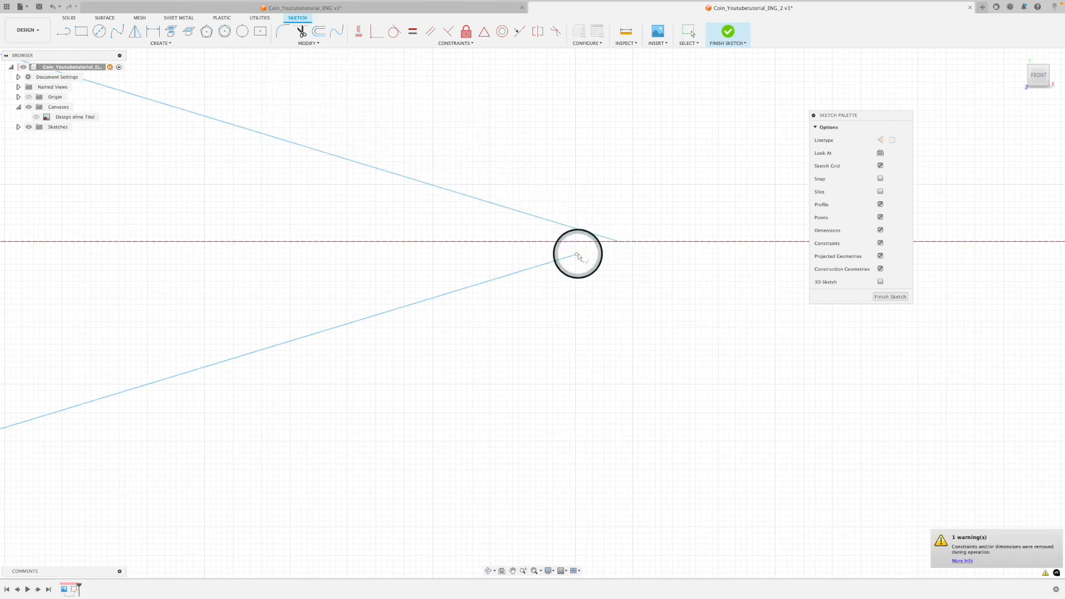
pyautogui.click(577, 255)
pyautogui.scroll(-4, 582, 256)
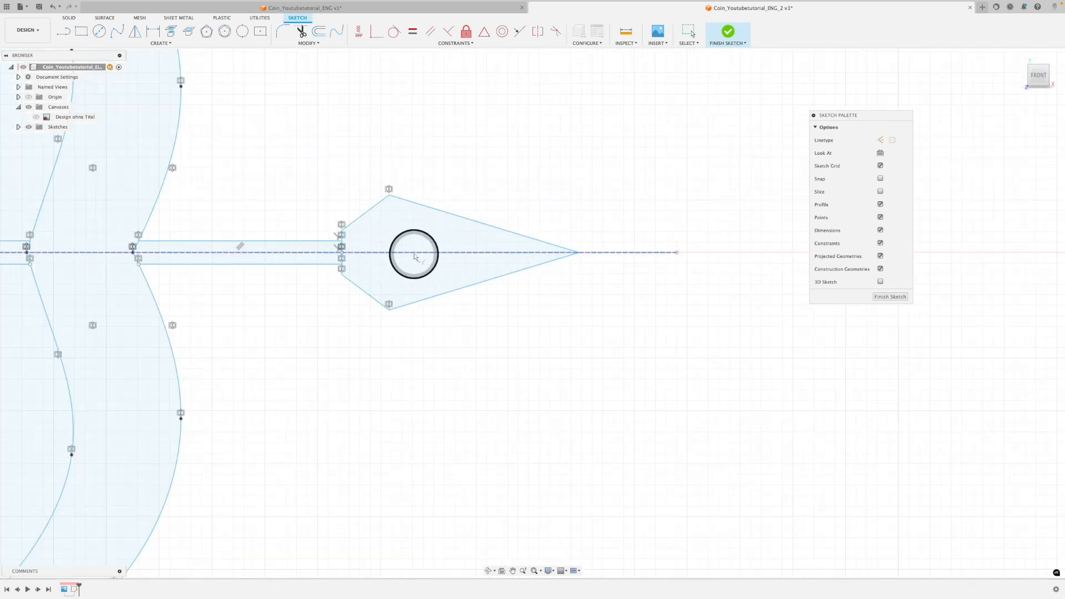
pyautogui.scroll(-4, 415, 255)
pyautogui.moveTo(391, 189); pyautogui.dragTo(578, 188, button='middle')
pyautogui.scroll(-4, 518, 202)
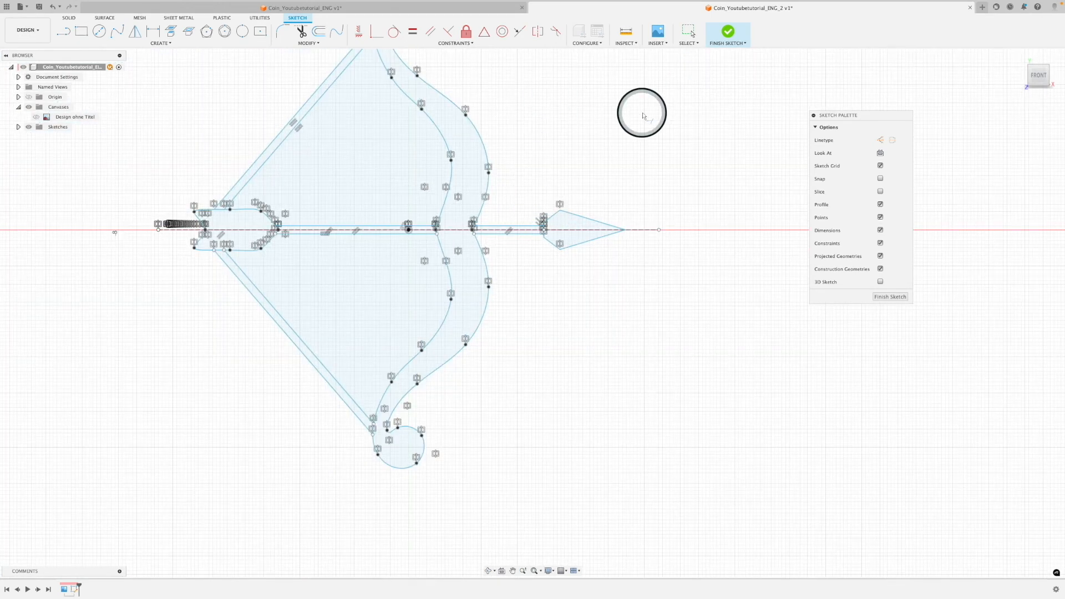
pyautogui.press('Escape')
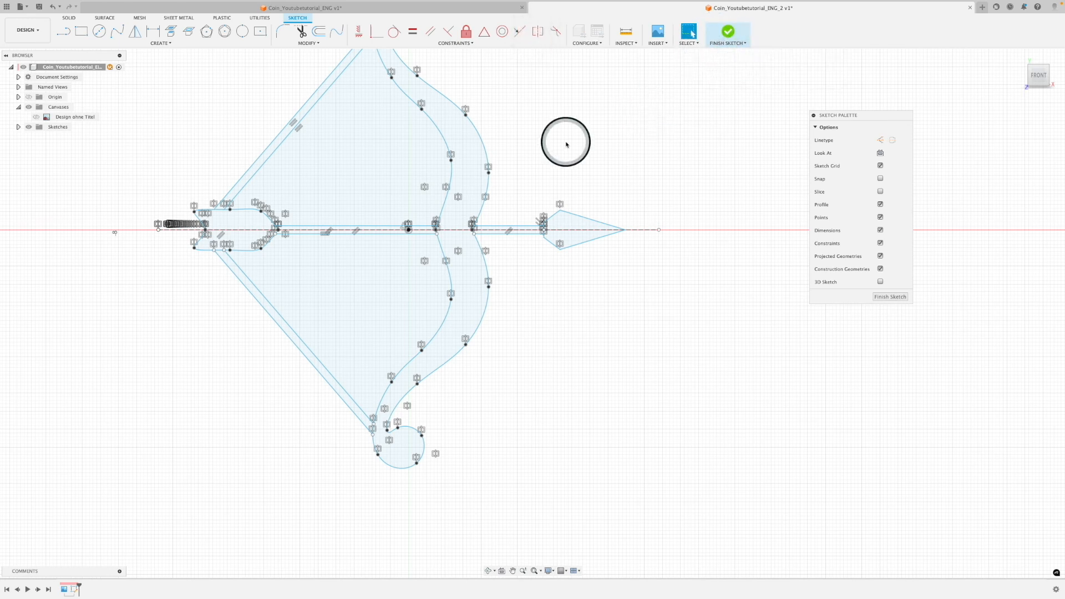
# - Check the whole bow-and-arrow outline for closed profiles and finish the sketch
pyautogui.scroll(-2, 565, 144)
pyautogui.moveTo(565, 144); pyautogui.dragTo(601, 187, button='middle')
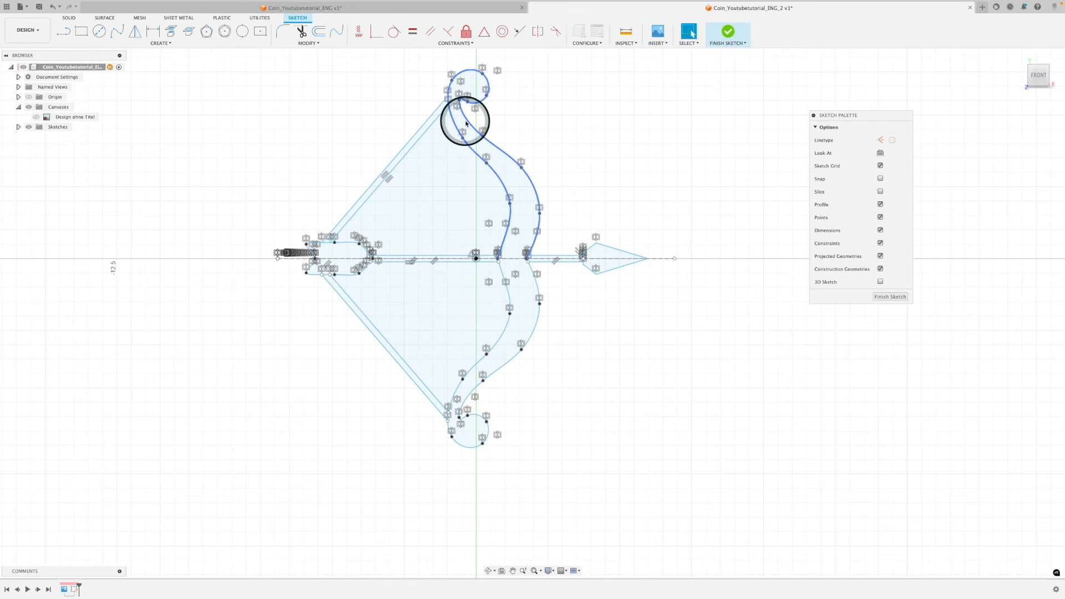
pyautogui.click(724, 34)
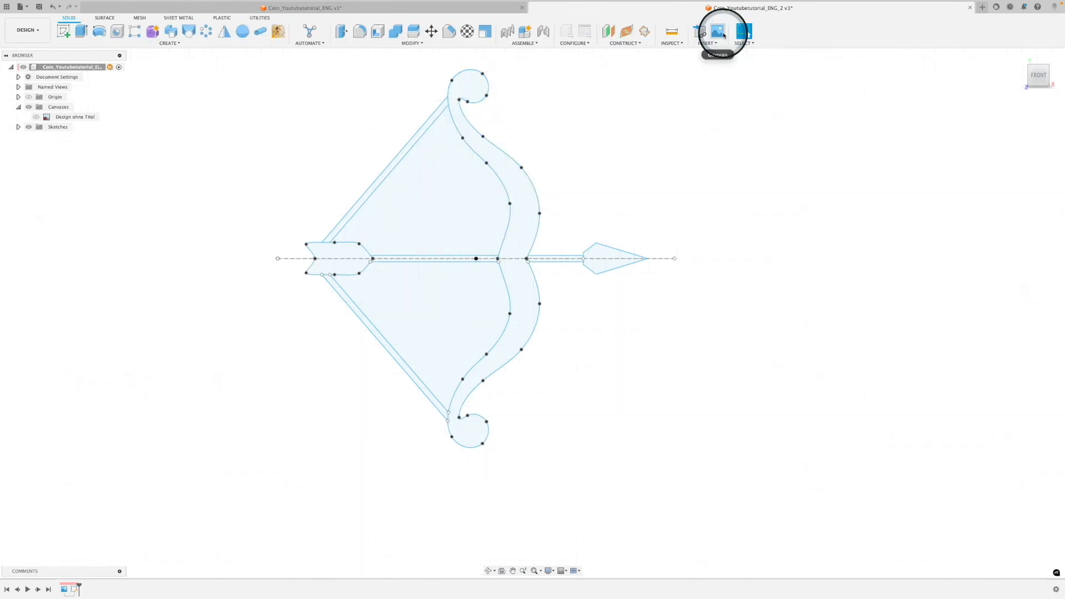